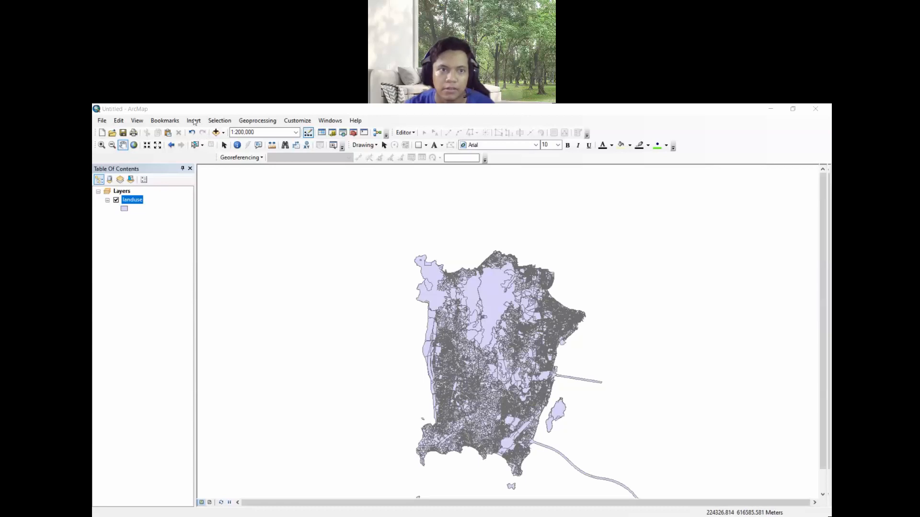
- Open Select By Attributes and keep landuse as the target layer
left_click(210, 123)
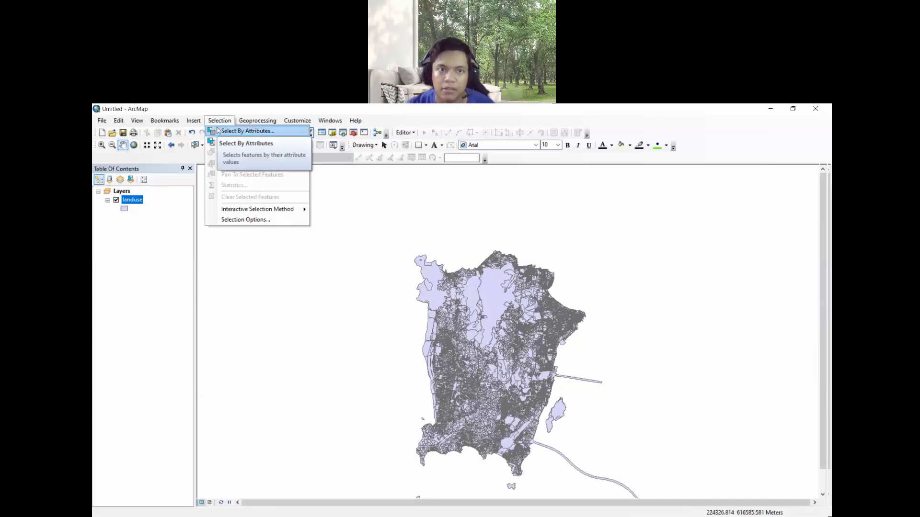
left_click(219, 131)
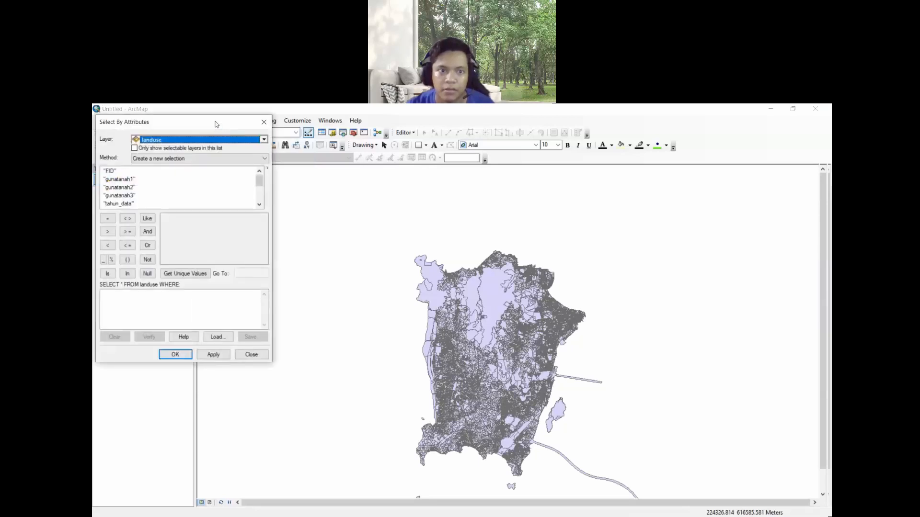
left_click_drag(218, 128, 310, 199)
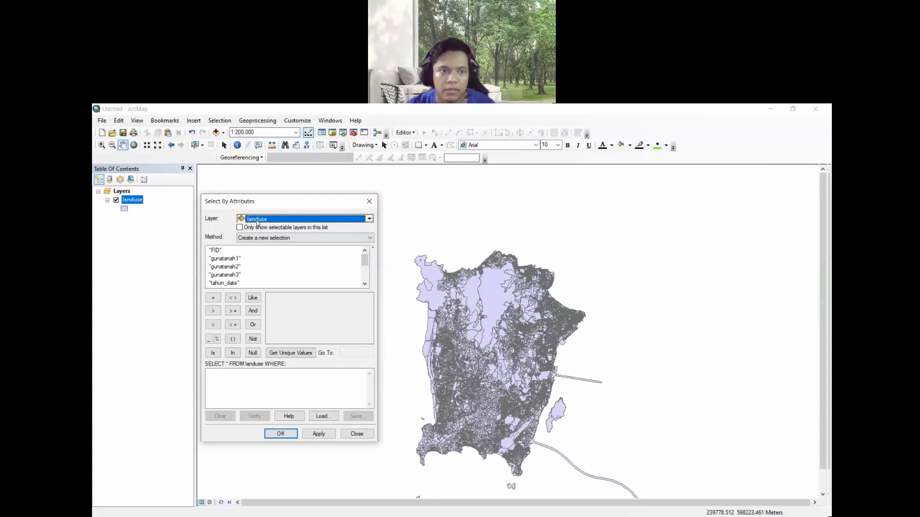
left_click(369, 220)
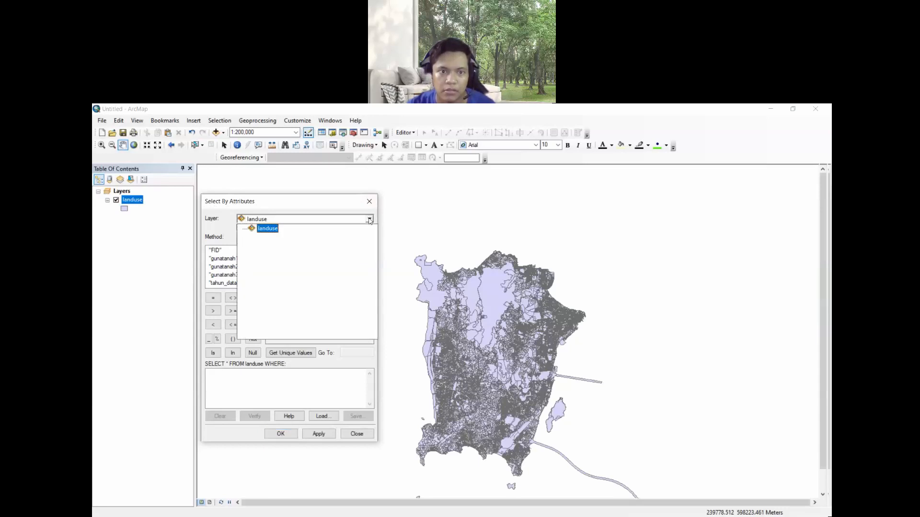
left_click(369, 220)
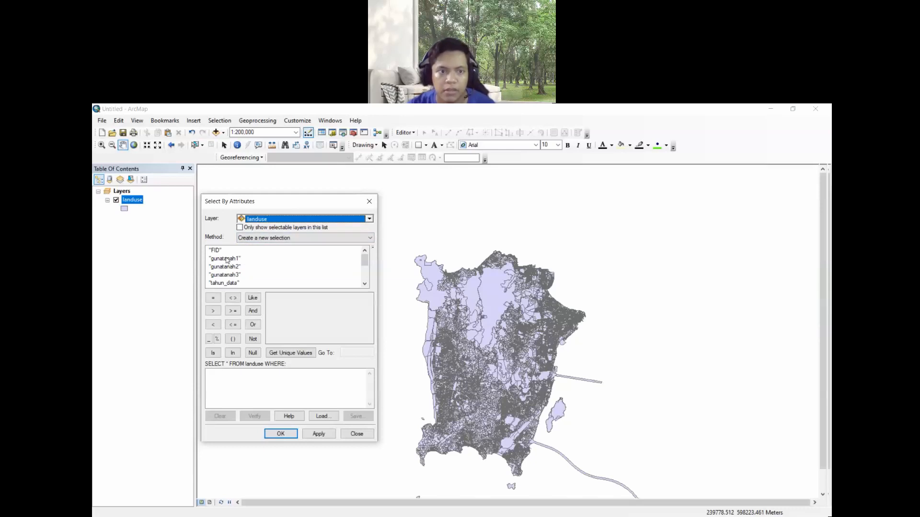
- Build the query "gunatanah1" = 'Hutan' from the field list, the equals operator and the unique values
double_click(227, 259)
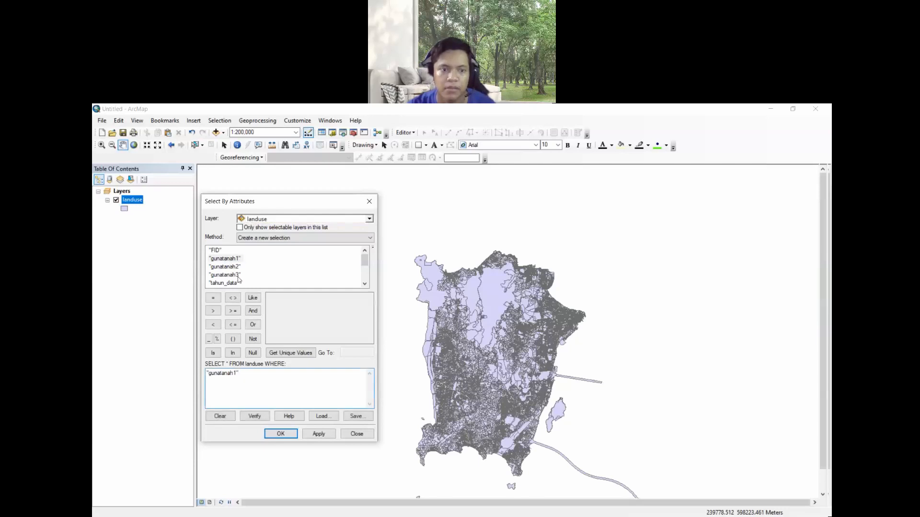
left_click(213, 298)
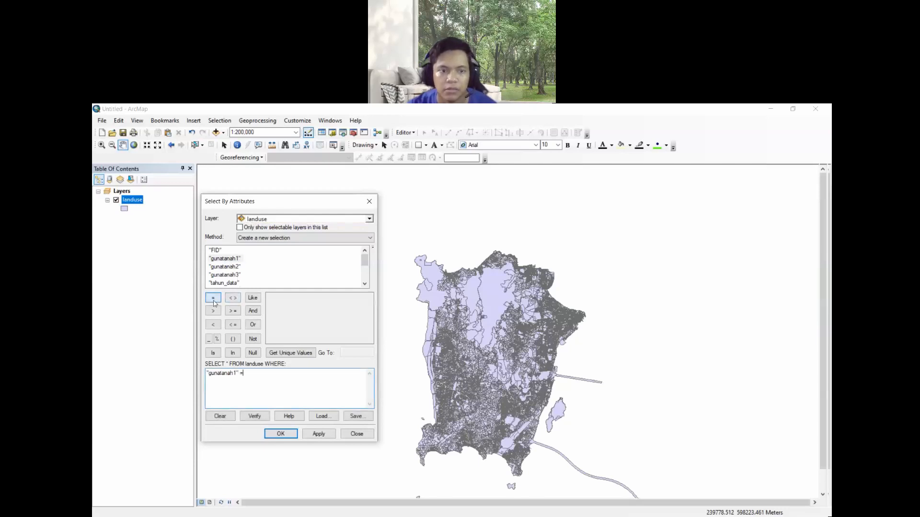
left_click(291, 353)
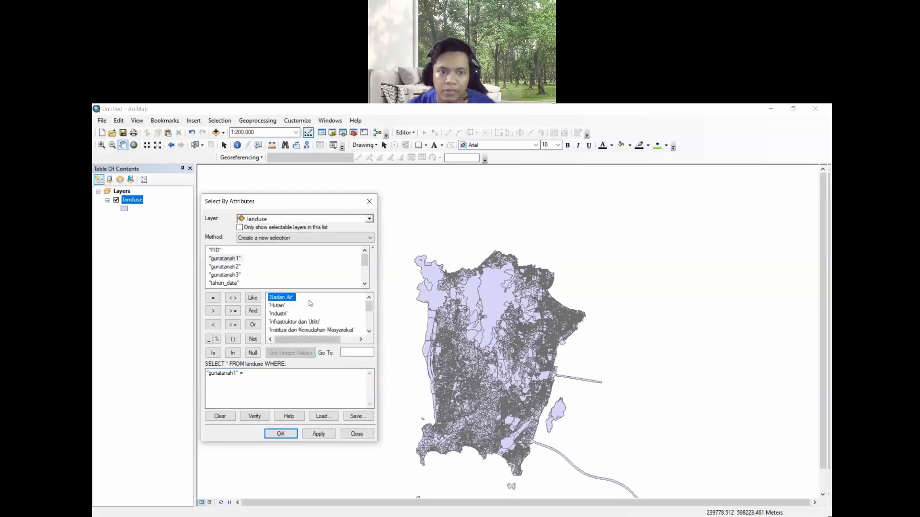
scroll(304, 303, "down", 5)
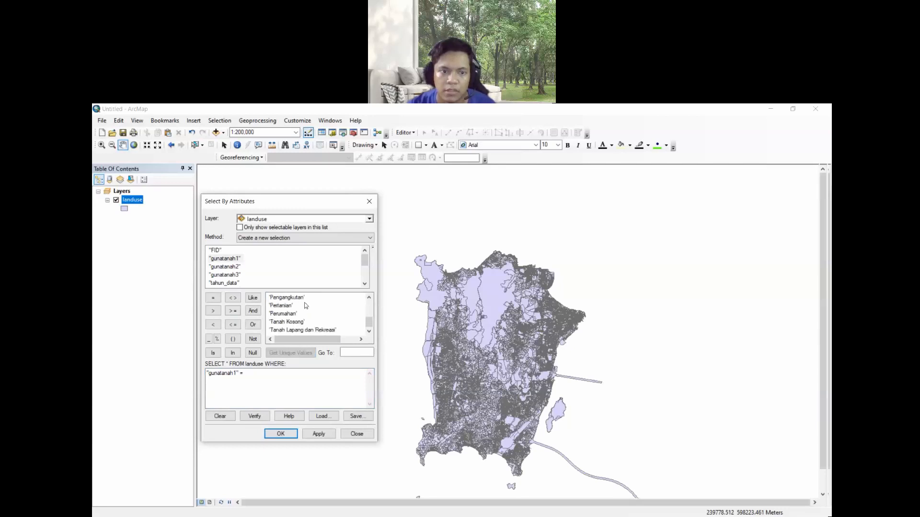
left_click_drag(370, 322, 372, 308)
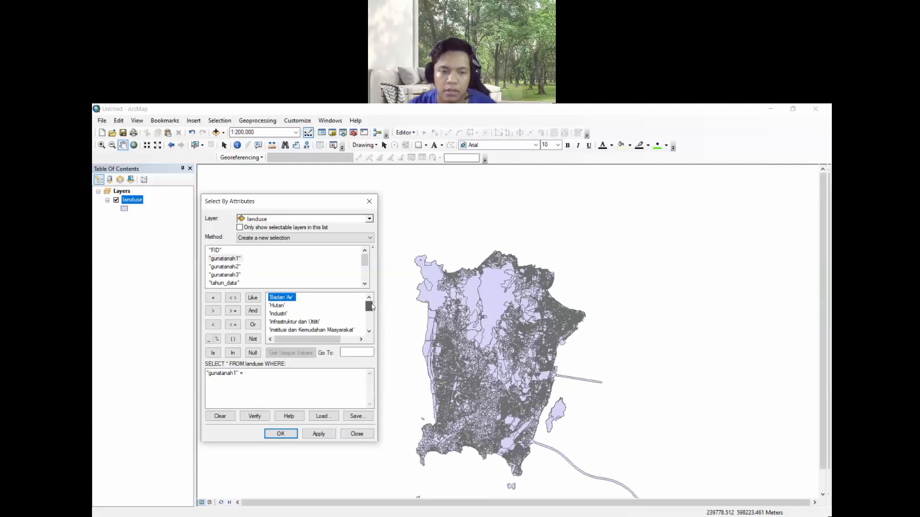
double_click(276, 306)
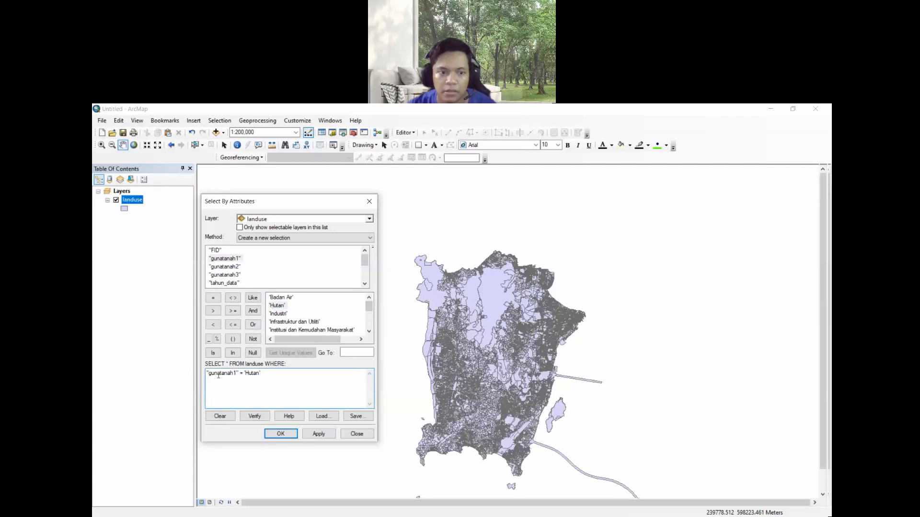
left_click_drag(208, 375, 265, 375)
left_click(268, 373)
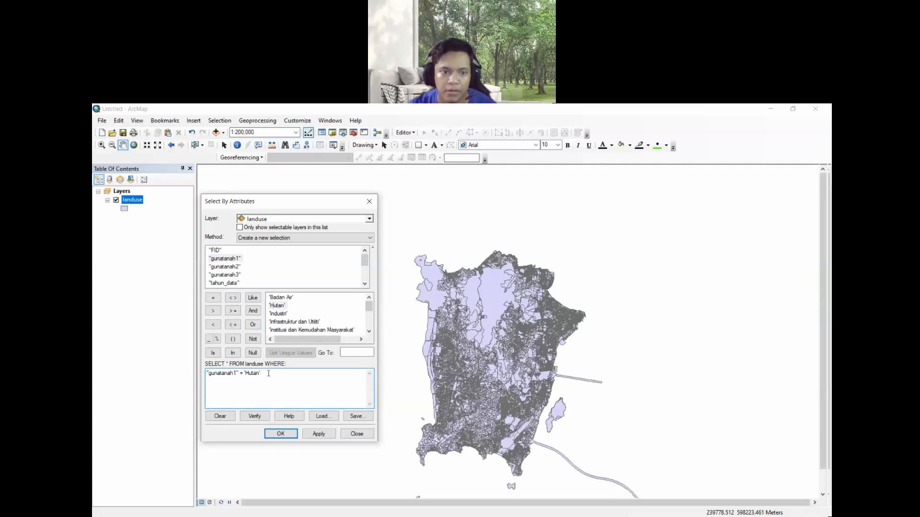
- Verify the expression and apply it to select the Hutan features
left_click(259, 415)
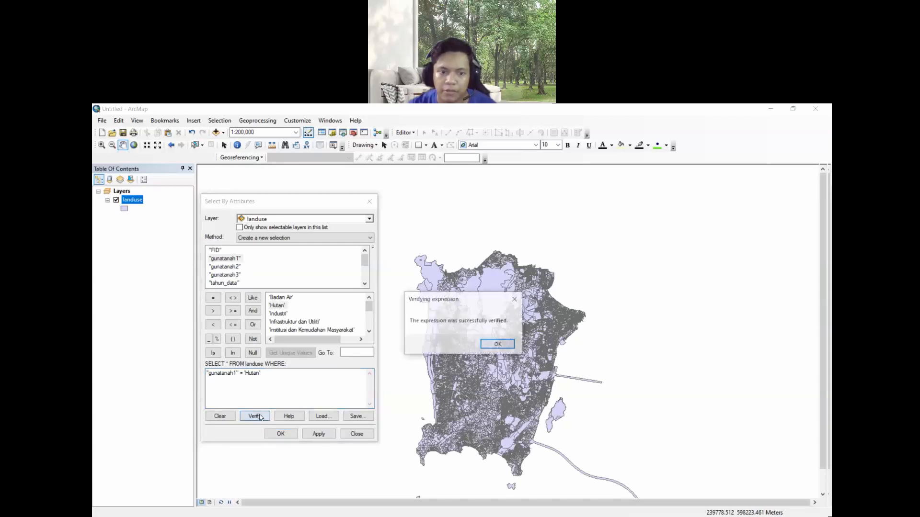
left_click(498, 345)
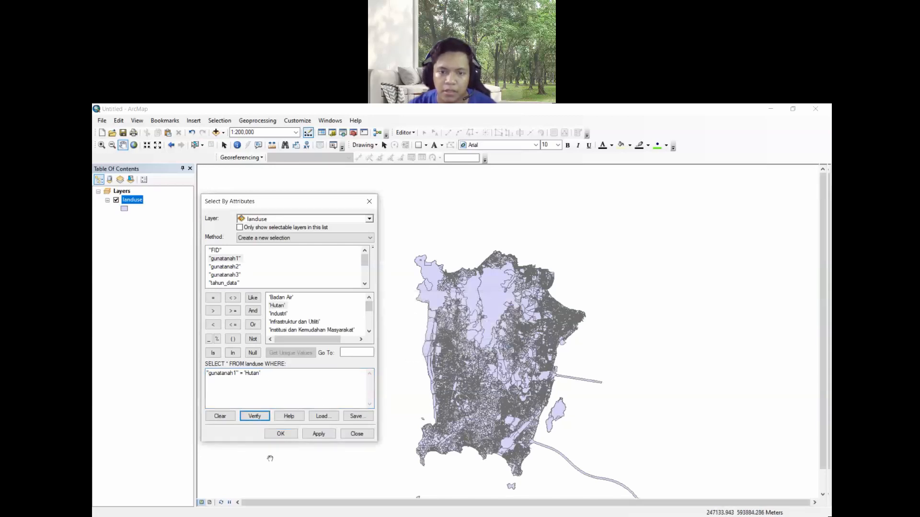
left_click(305, 433)
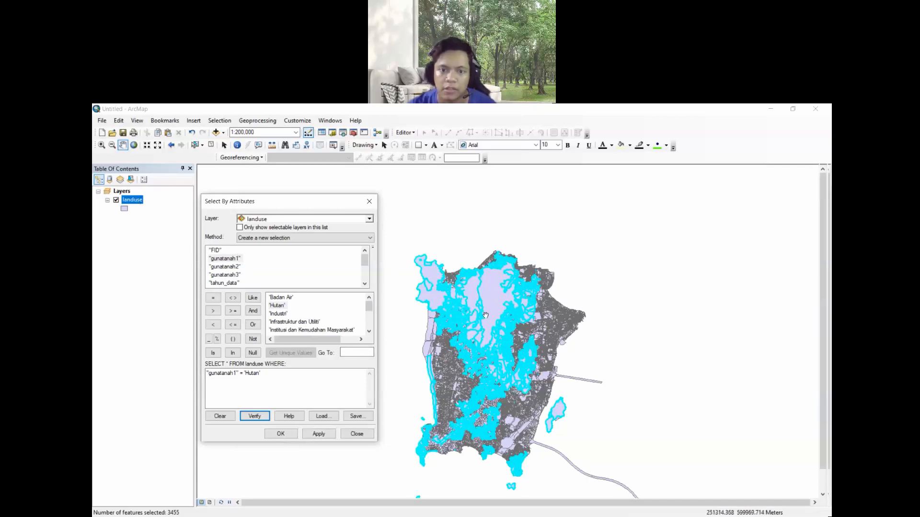
- Start exporting the landuse layer's selected features and browse for the output feature class location
right_click(139, 202)
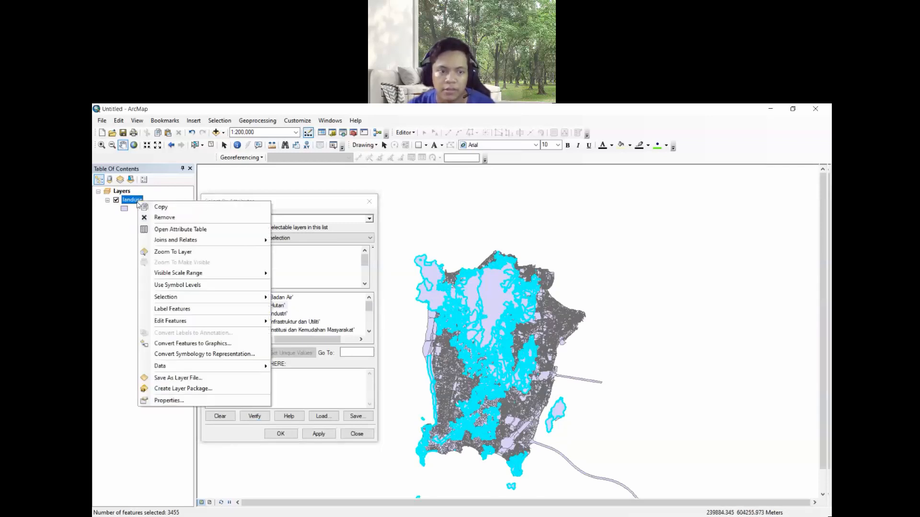
mouse_move(254, 365)
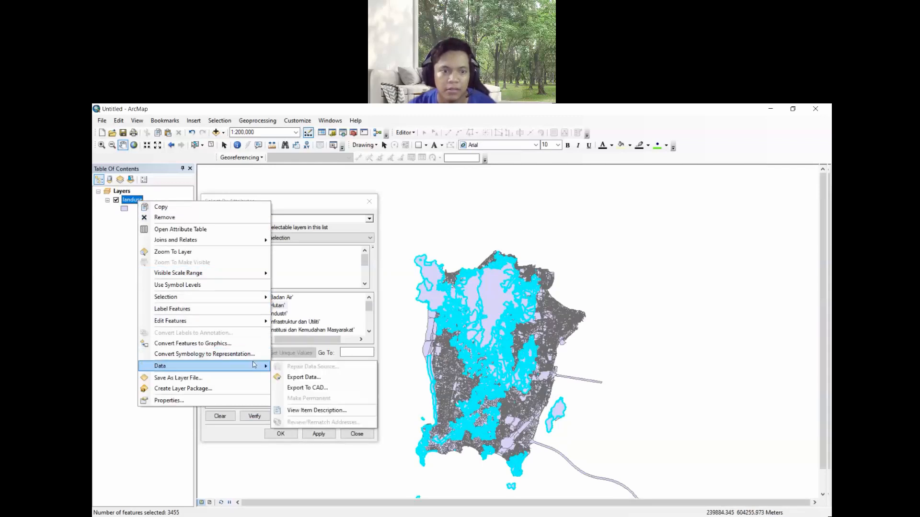
left_click(304, 378)
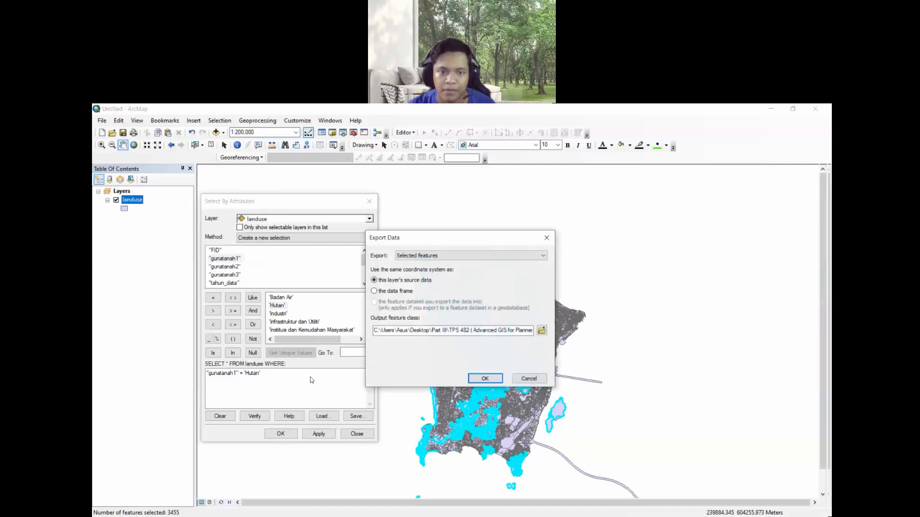
left_click(541, 330)
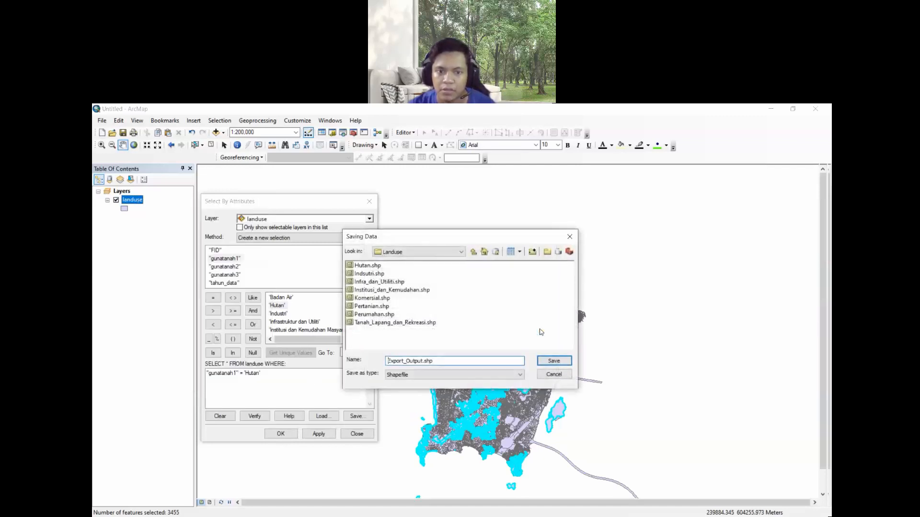
- Go up to the Lab 2 folder, create a new folder named Landuse 2 and open it
left_click(474, 252)
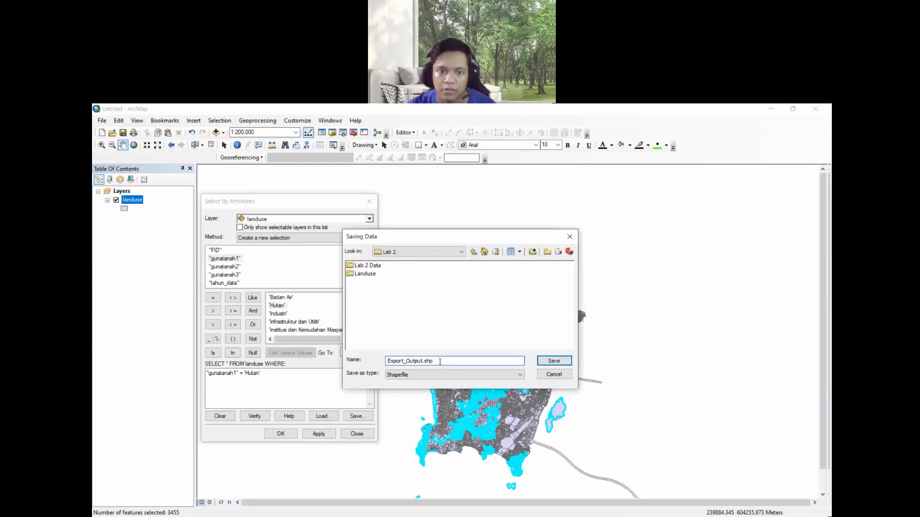
left_click_drag(433, 361, 391, 360)
left_click(532, 251)
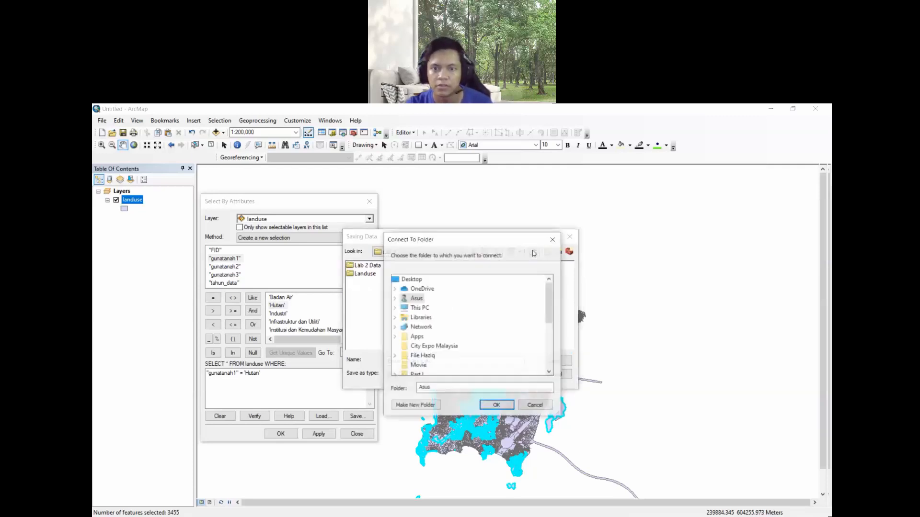
left_click(553, 239)
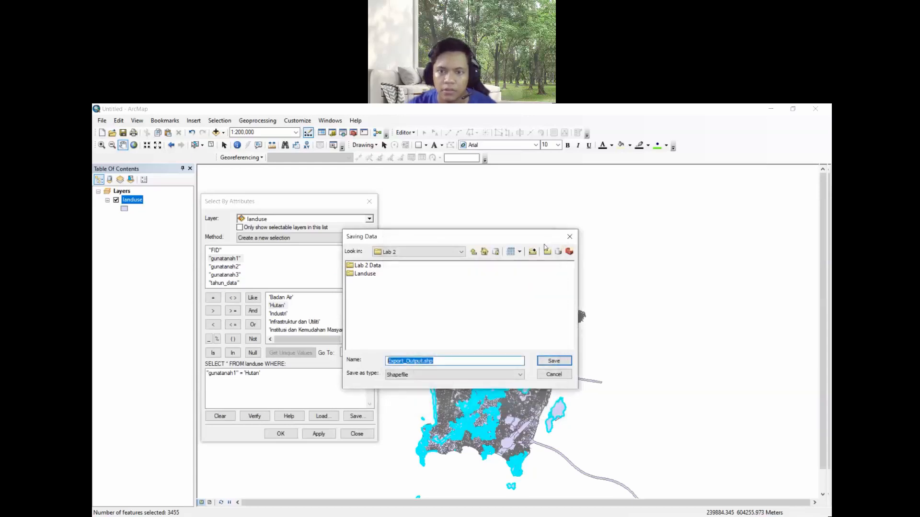
left_click(546, 251)
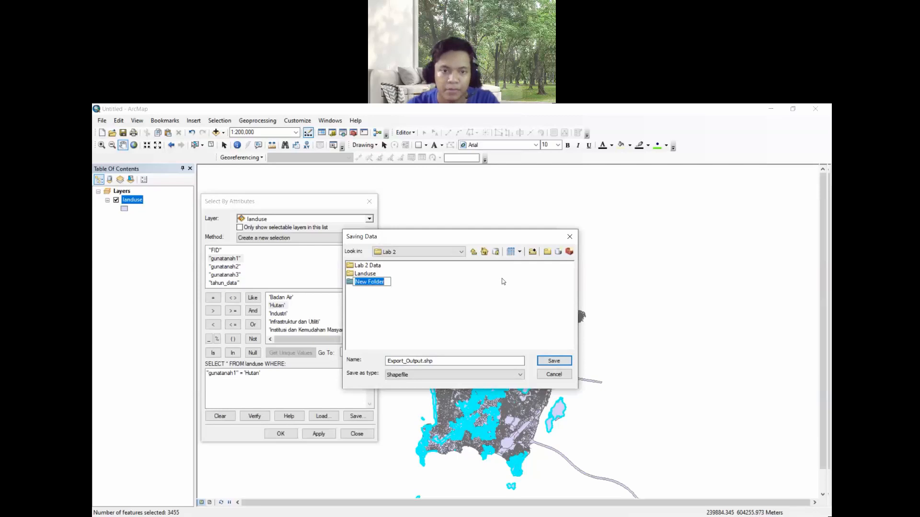
type("L")
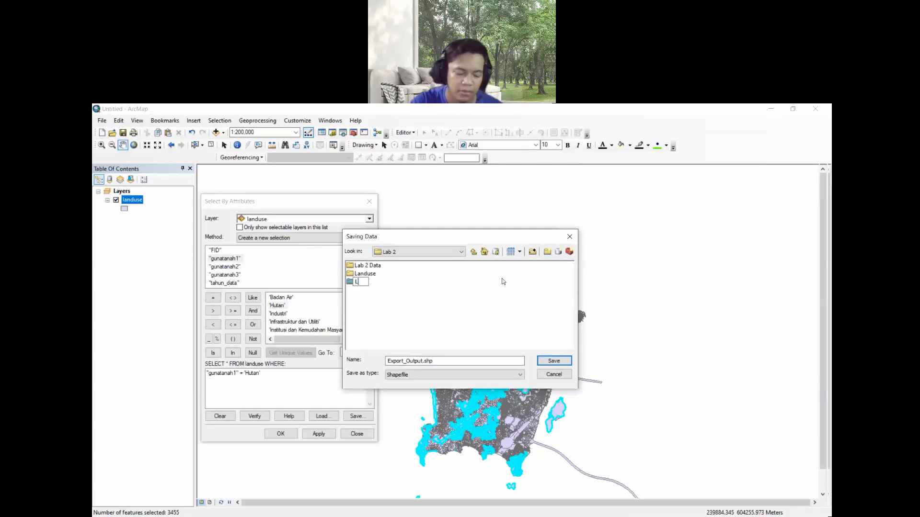
type("anduse 2")
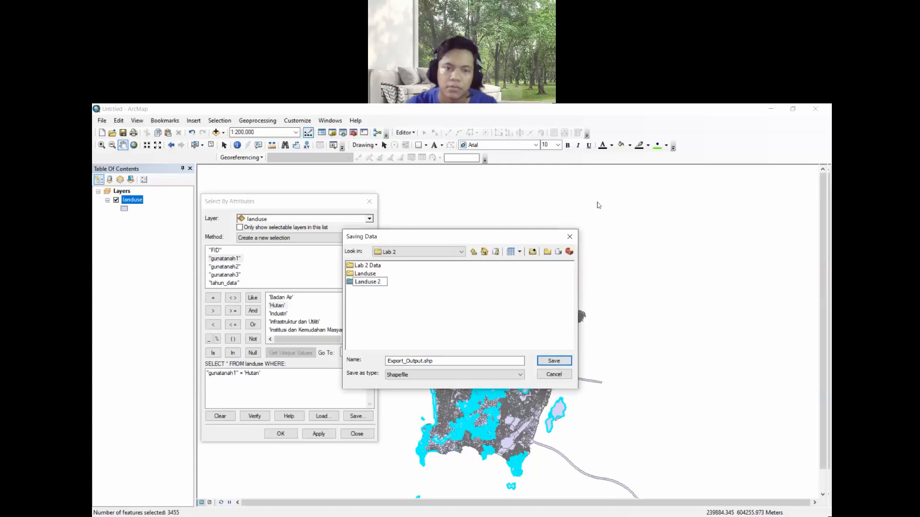
left_click(476, 295)
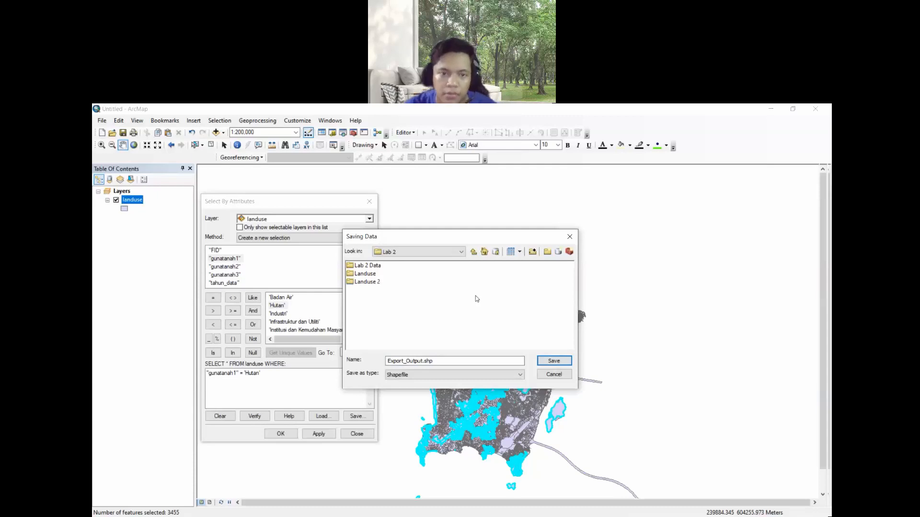
double_click(367, 282)
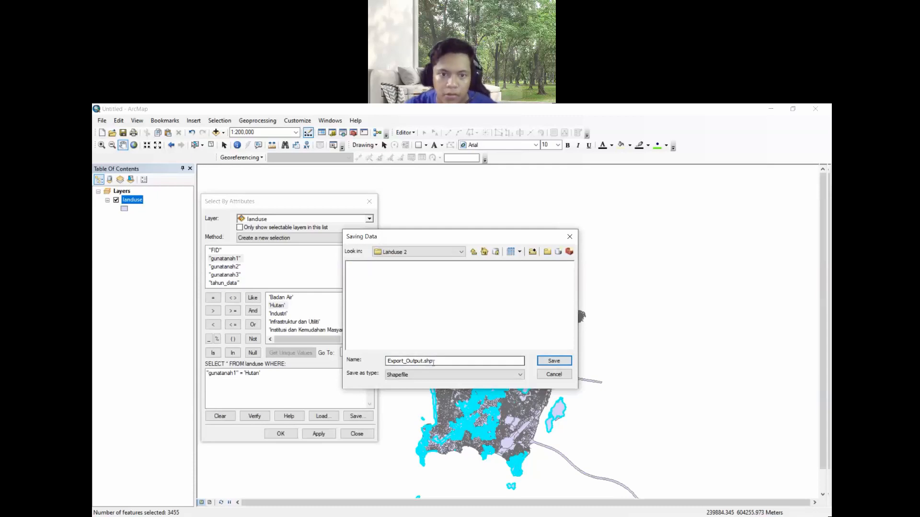
- Name the output shapefile Hutan, save it and run the export of selected features
left_click_drag(438, 362, 386, 362)
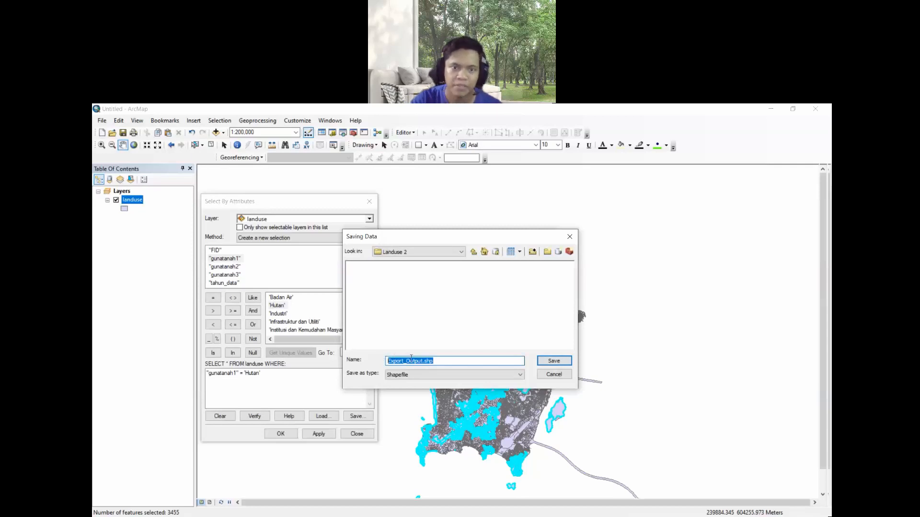
type("H")
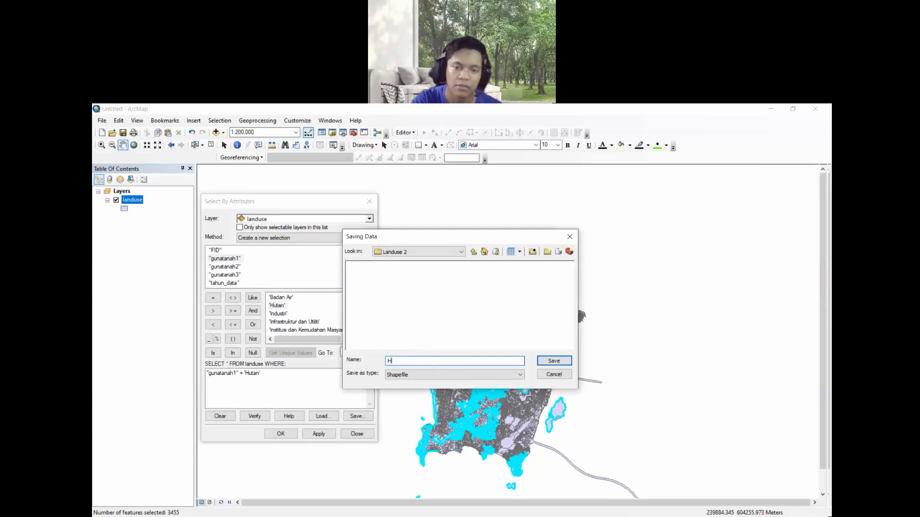
type("uta")
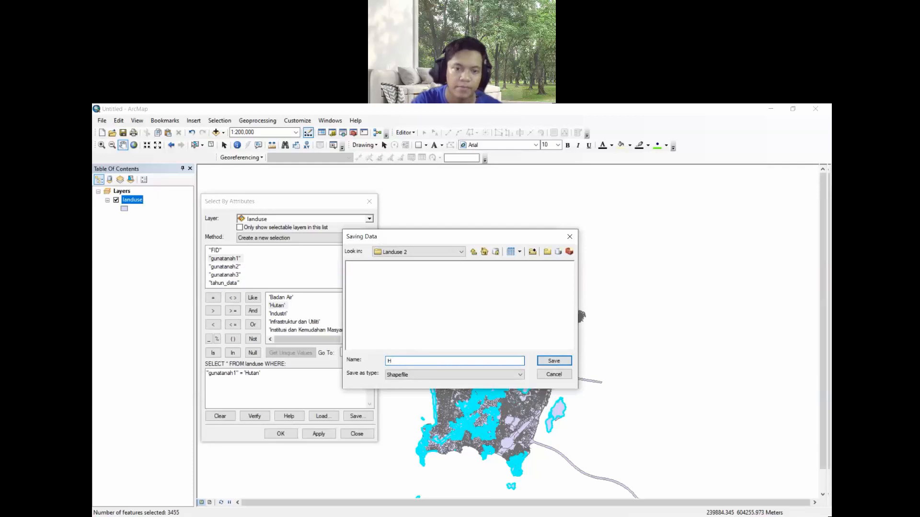
type("utan")
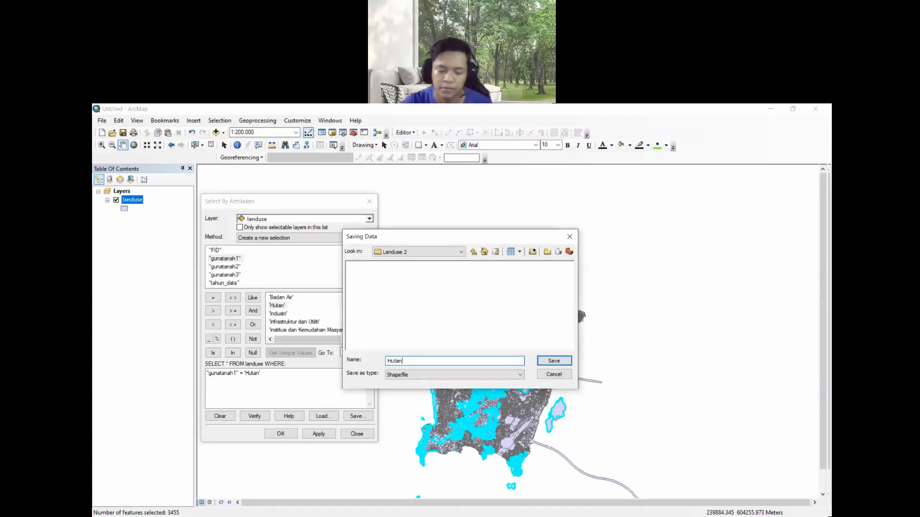
left_click(551, 362)
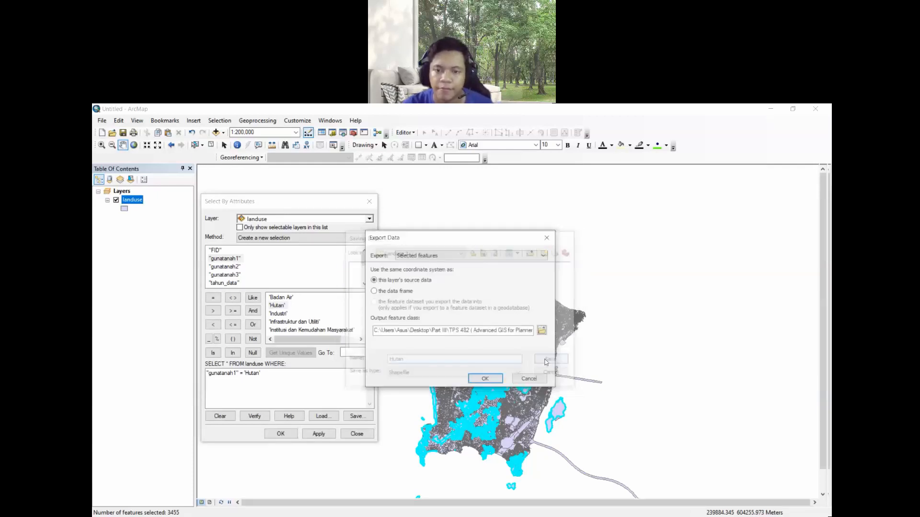
left_click(495, 379)
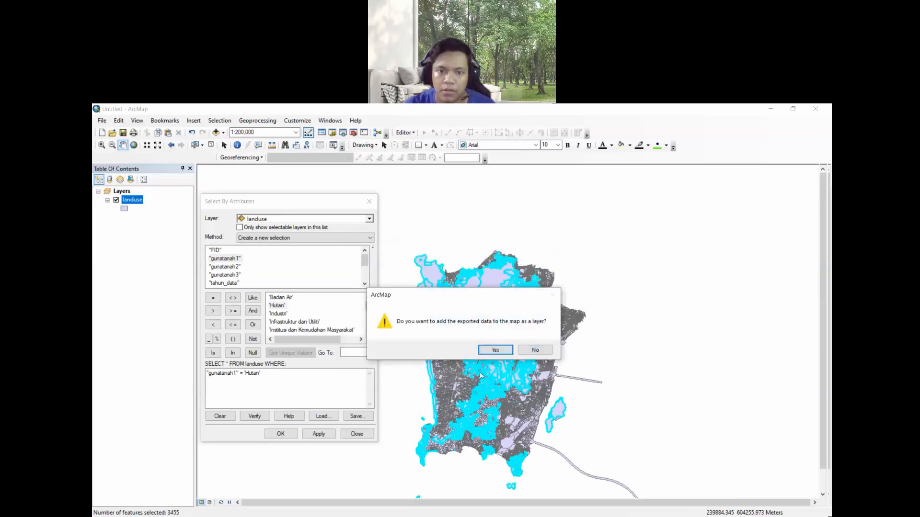
- Add the exported data to the map as a layer and hide the landuse layer
left_click(494, 351)
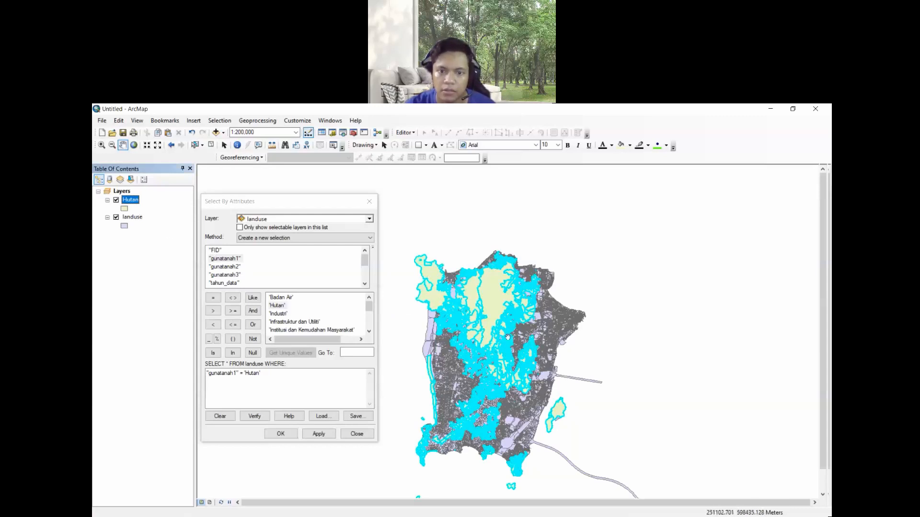
left_click(116, 218)
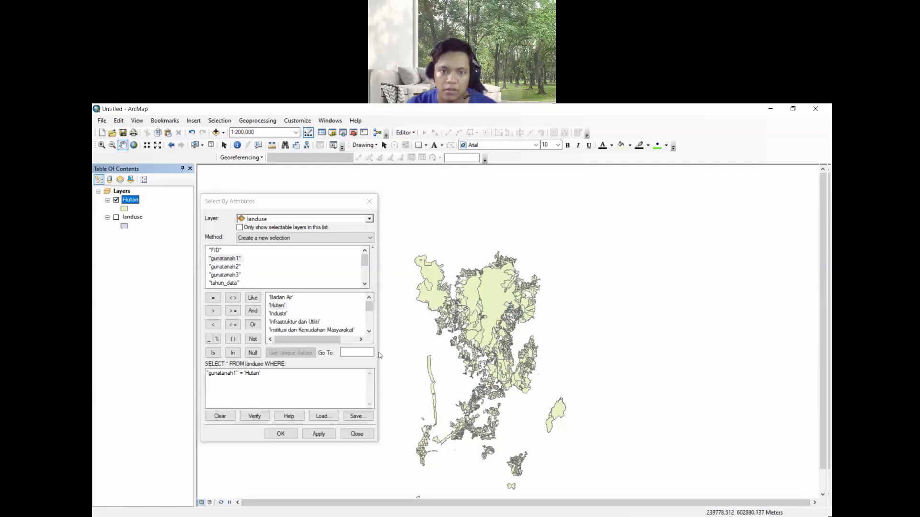
- Show the landuse layer instead of Hutan, and select its features where "gunatanah1" = 'Industri', verifying the expression first
left_click(116, 200)
left_click(116, 218)
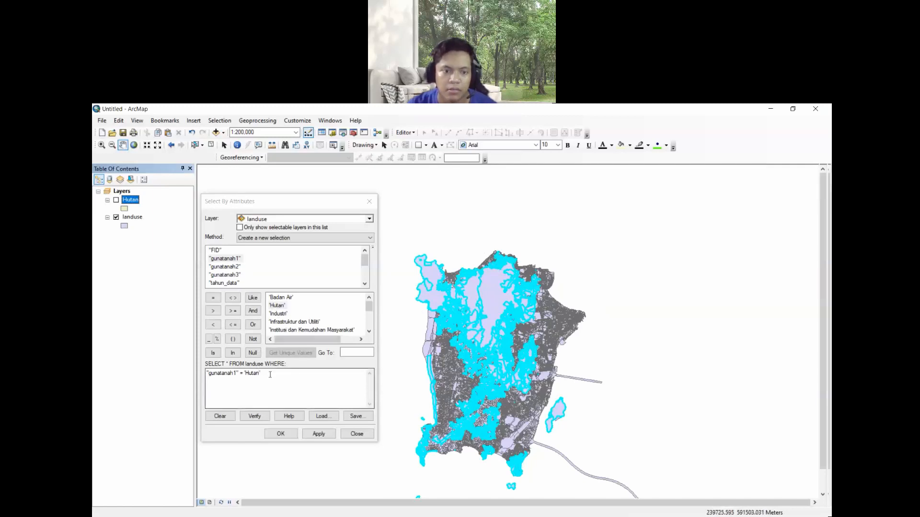
left_click_drag(270, 374, 252, 373)
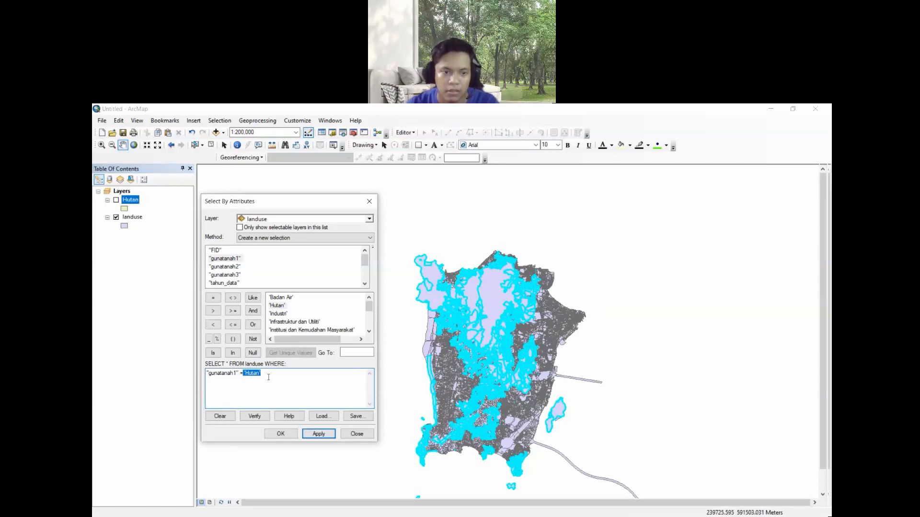
key("BackSpace")
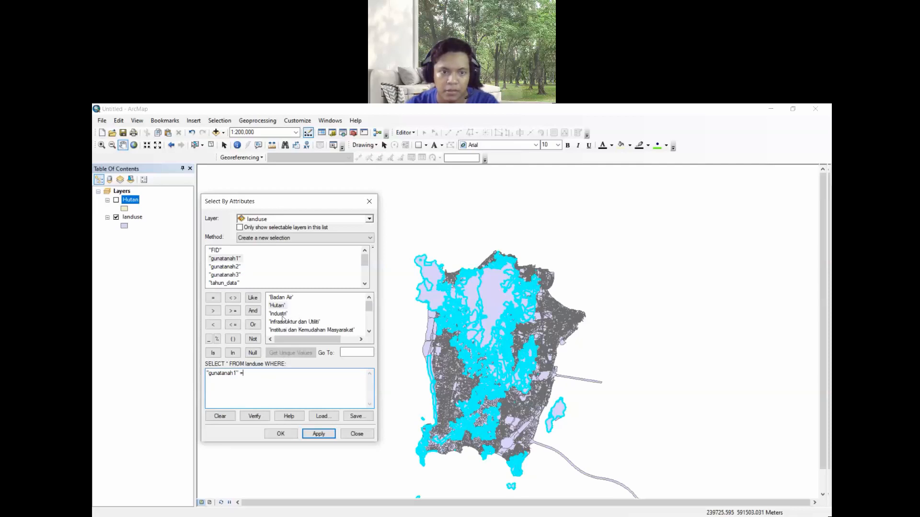
double_click(280, 314)
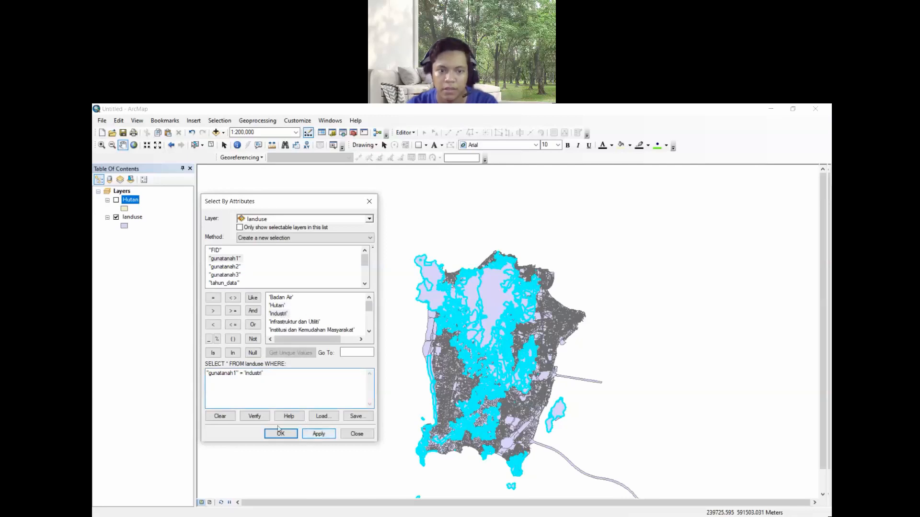
left_click(254, 416)
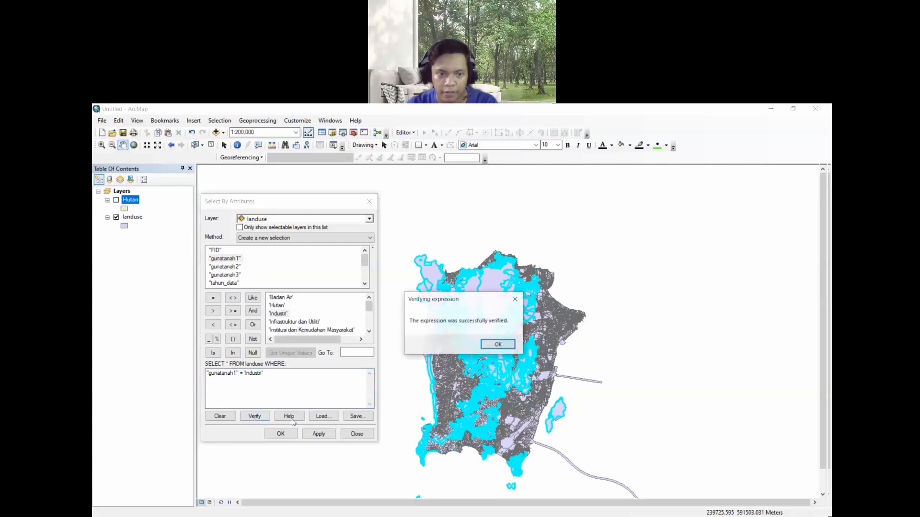
left_click(499, 346)
left_click(319, 434)
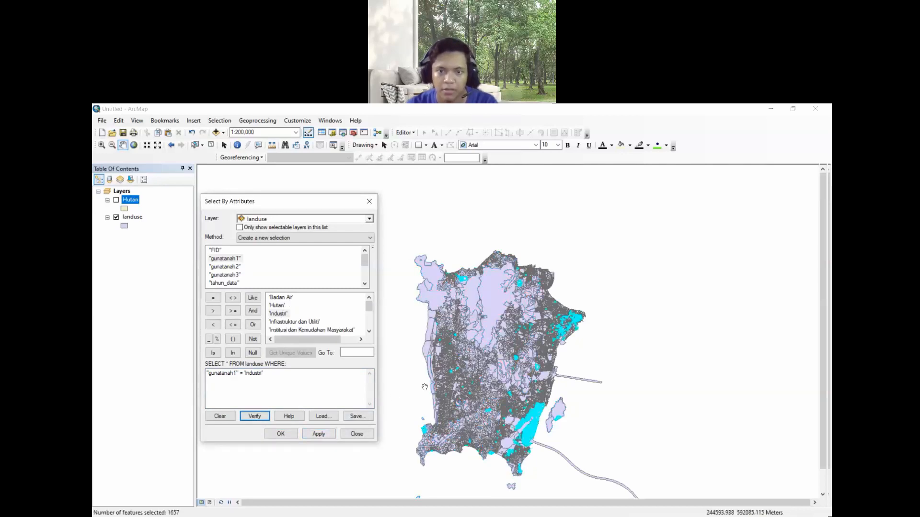
- Export landuse's selected features as shapefile Industri in the Landuse 2 folder and add it to the map
right_click(134, 218)
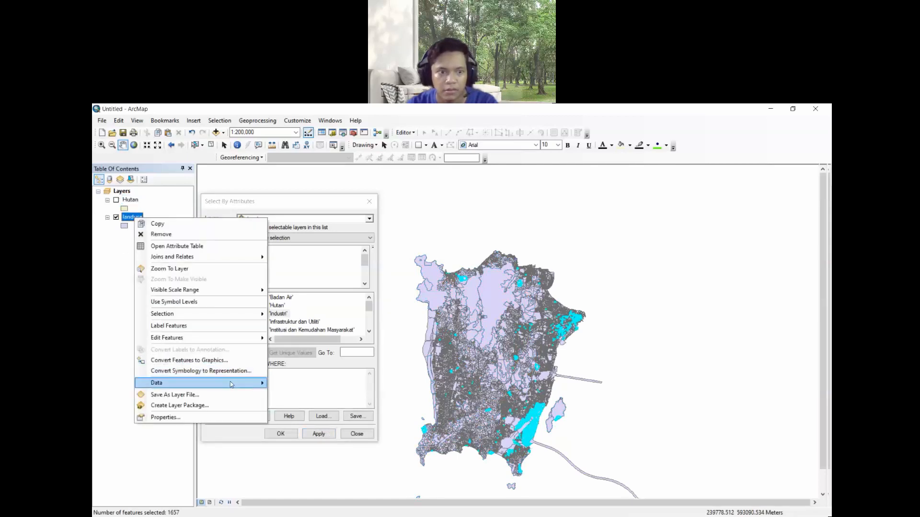
mouse_move(232, 385)
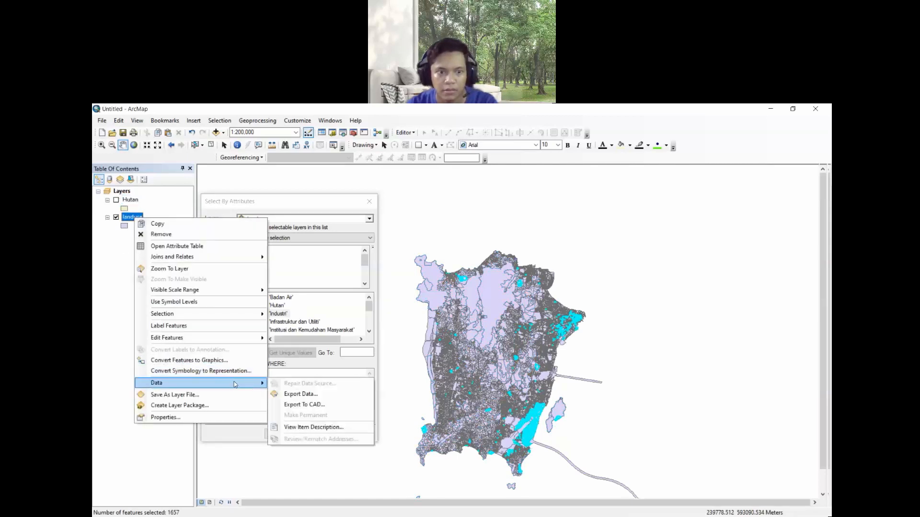
left_click(309, 394)
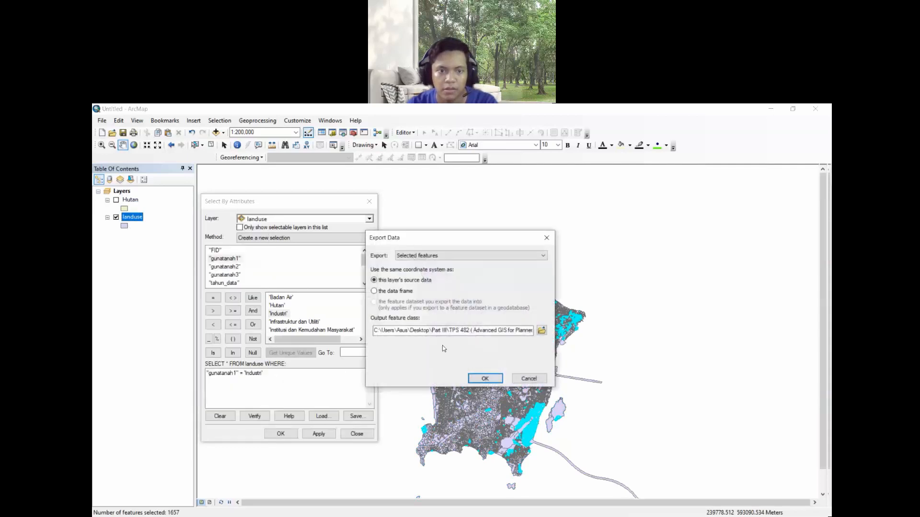
left_click(542, 332)
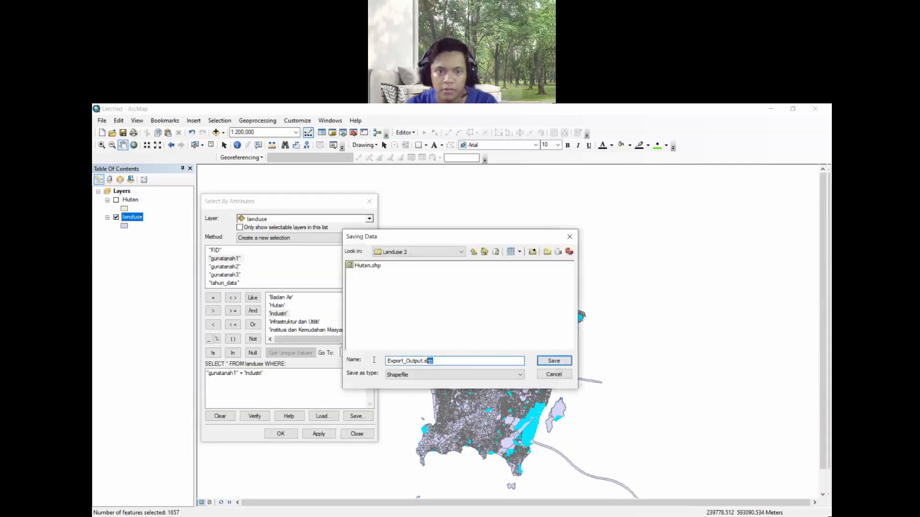
left_click_drag(374, 360, 371, 362)
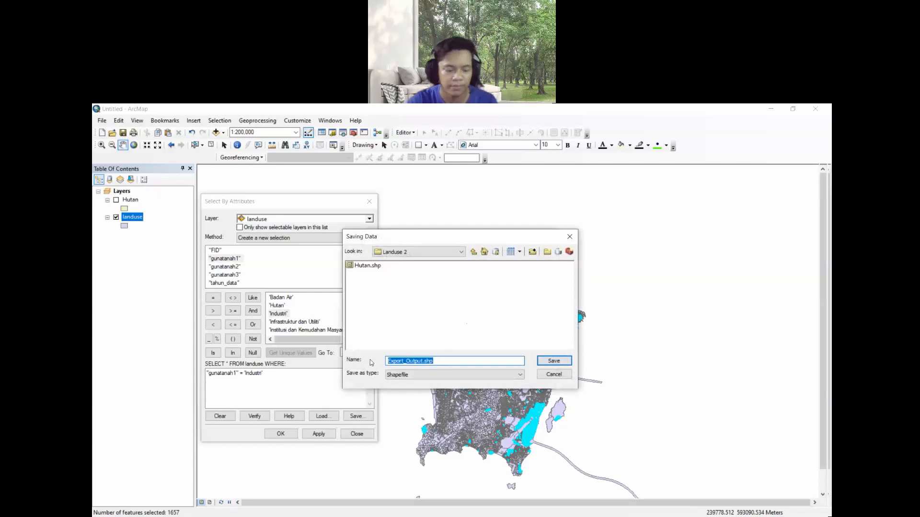
type("I")
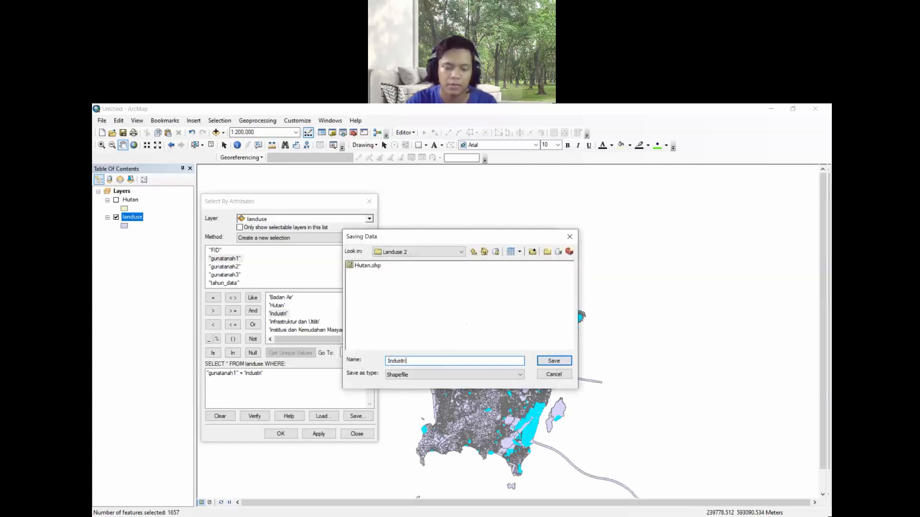
type("ndustri")
key("Return")
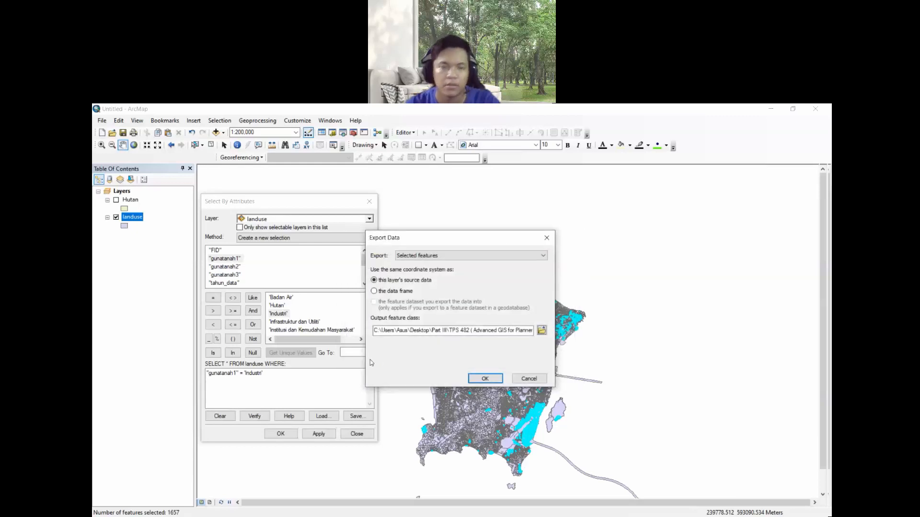
left_click(485, 378)
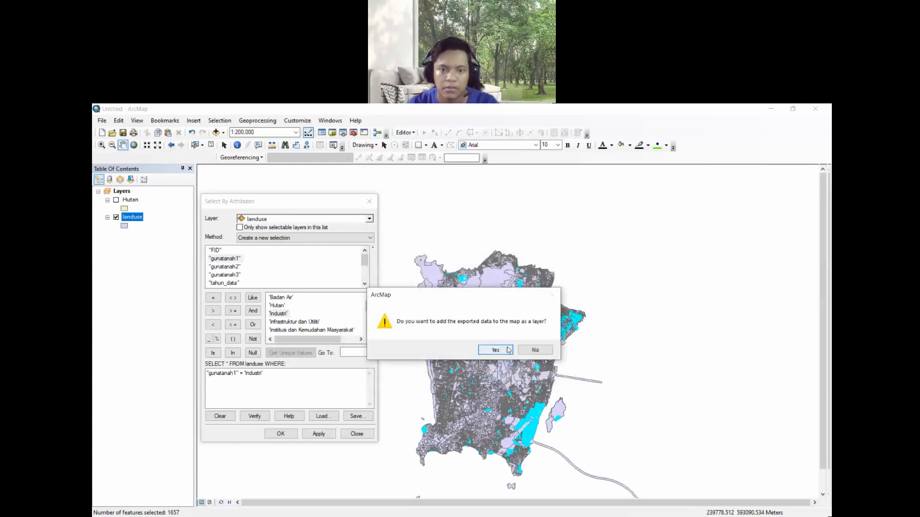
left_click(495, 350)
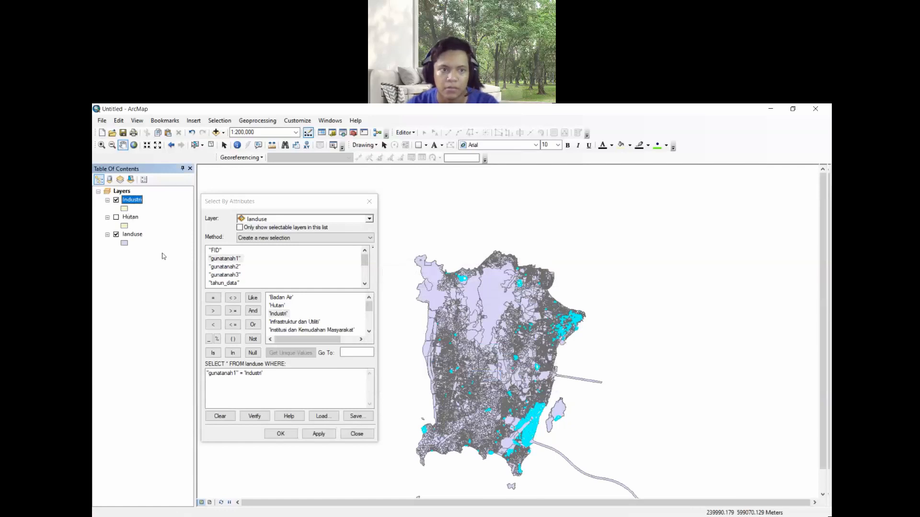
- Hide the landuse layer and set the Industri layer's fill colour to magenta
left_click(116, 235)
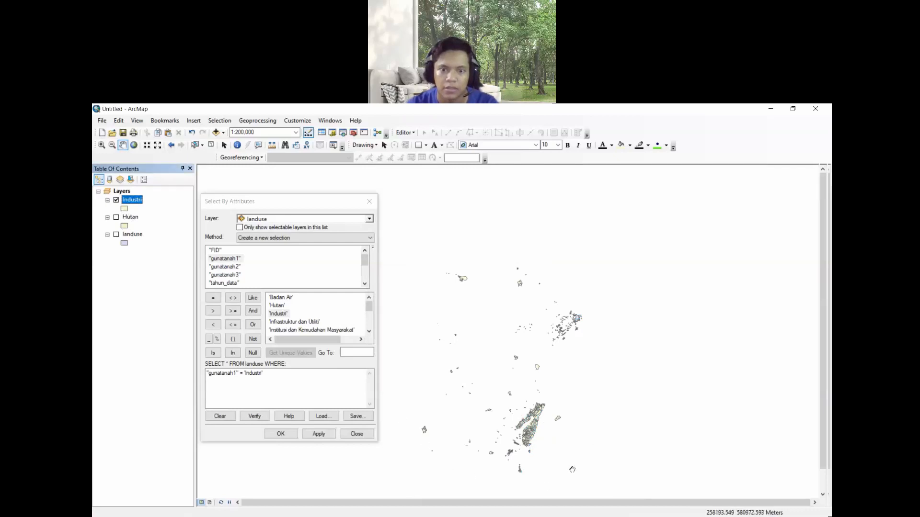
double_click(124, 209)
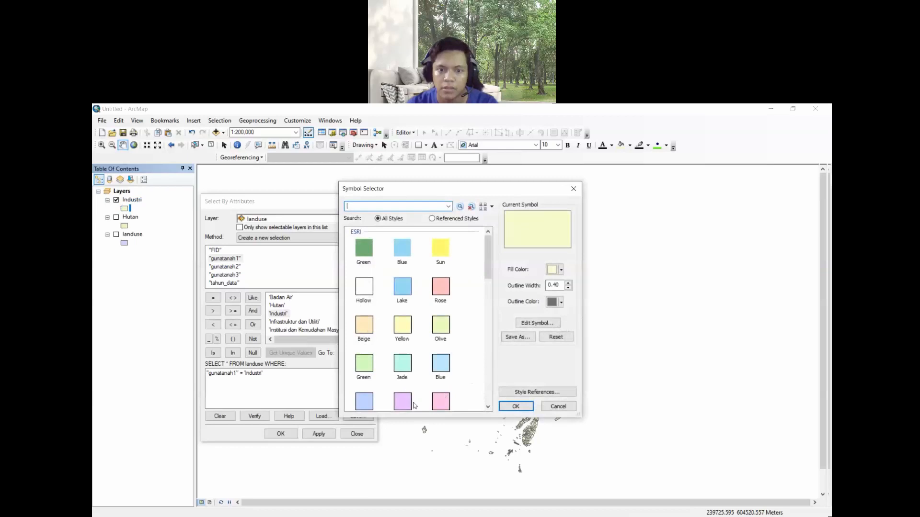
left_click(554, 270)
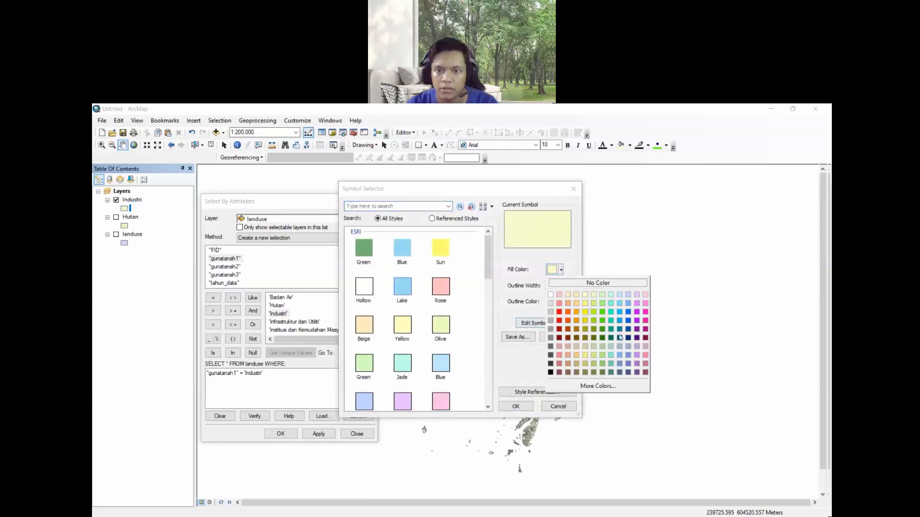
left_click(637, 312)
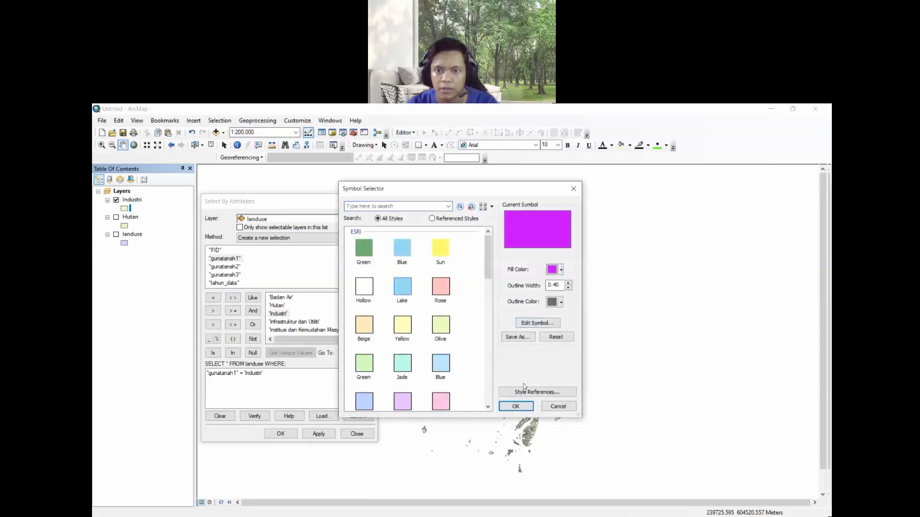
left_click(515, 406)
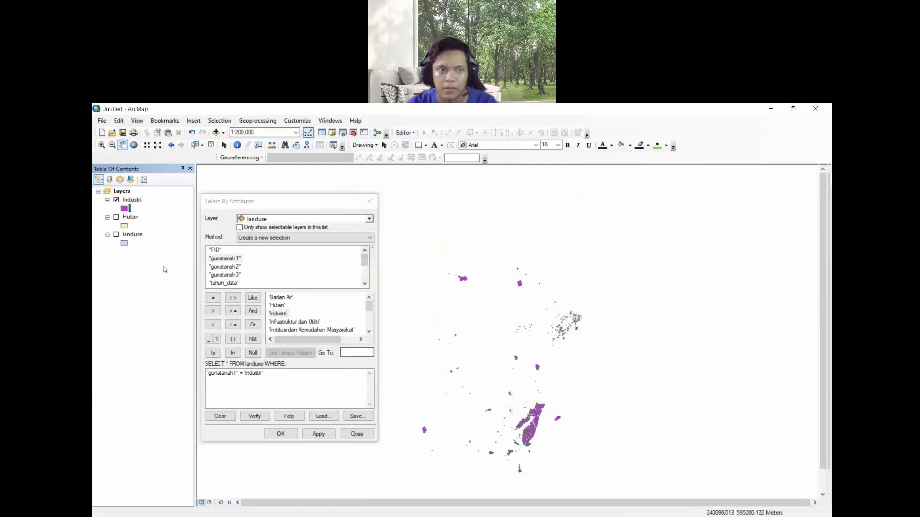
- Set the Hutan layer's fill colour to green and turn the Hutan layer back on
left_click(125, 225)
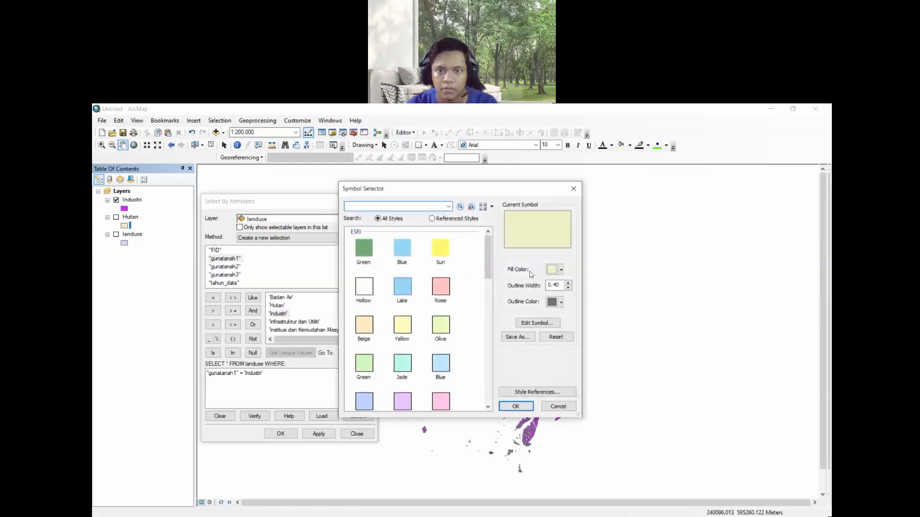
left_click(561, 271)
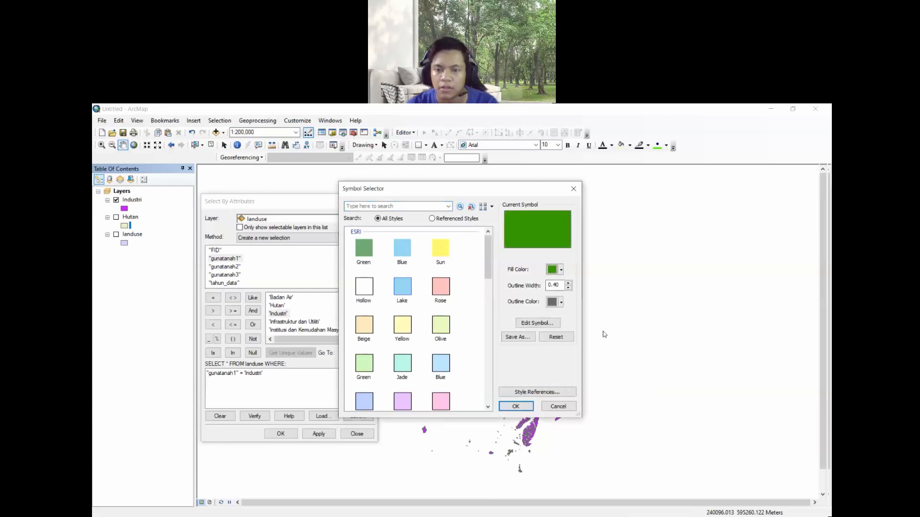
left_click(602, 329)
left_click(517, 406)
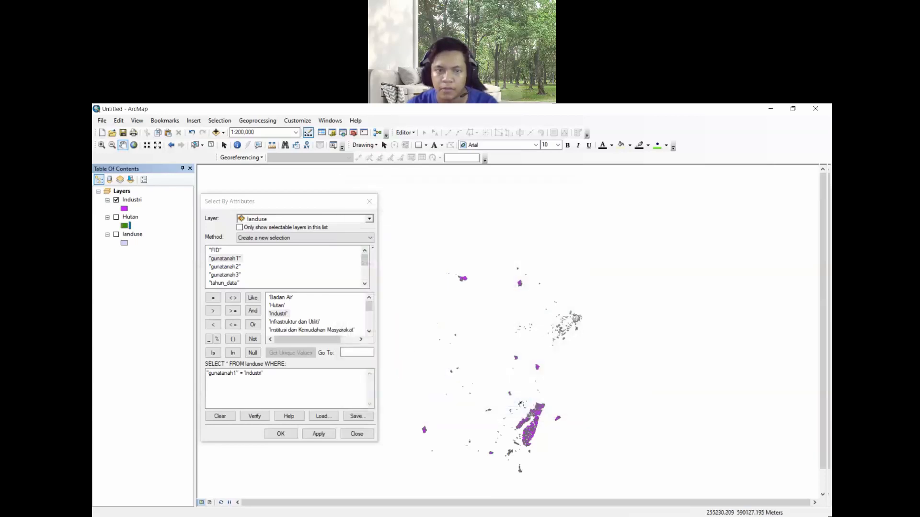
left_click(117, 218)
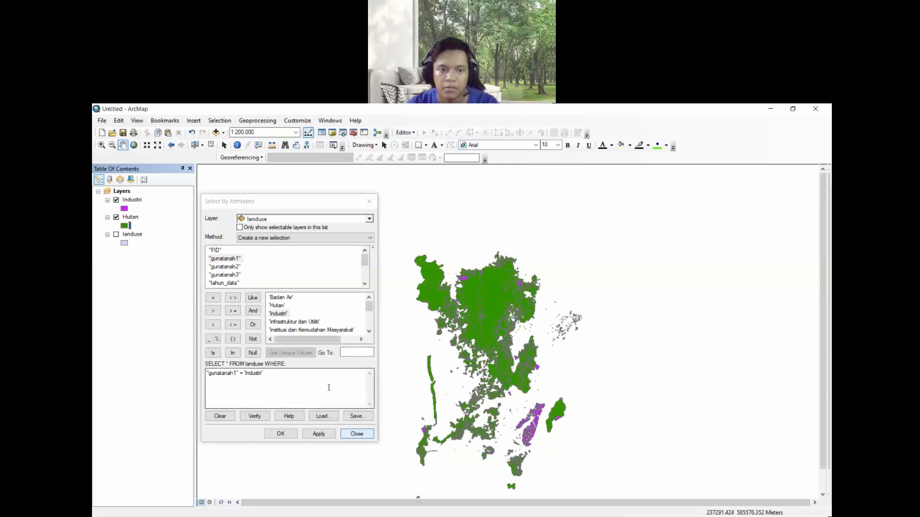
- Change the query to "gunatanah1" = 'Komersial', verify it and apply the selection on landuse
left_click(289, 374)
left_click_drag(263, 373, 245, 374)
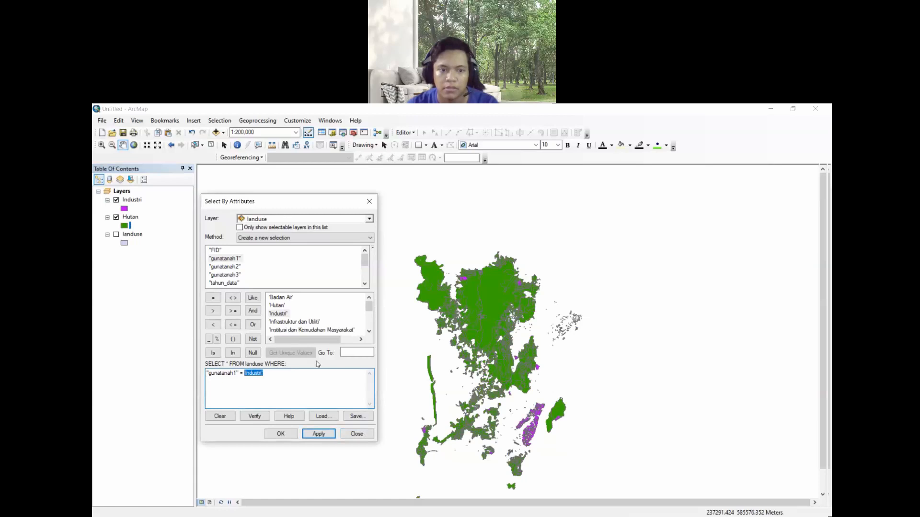
key("BackSpace")
scroll(312, 320, "down", 1)
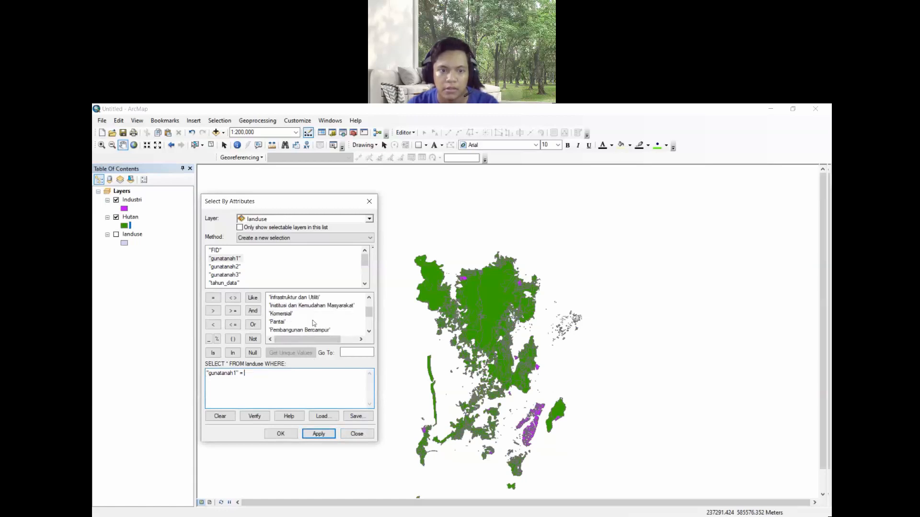
double_click(283, 314)
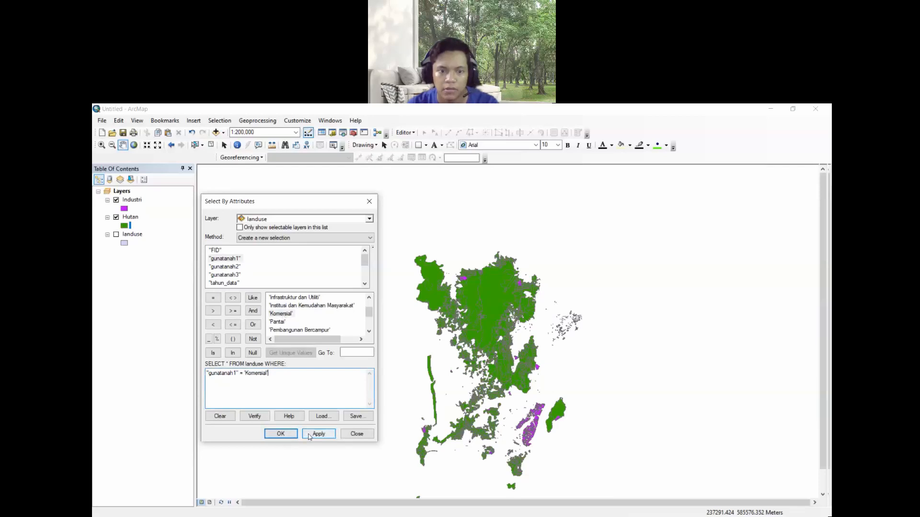
left_click(254, 416)
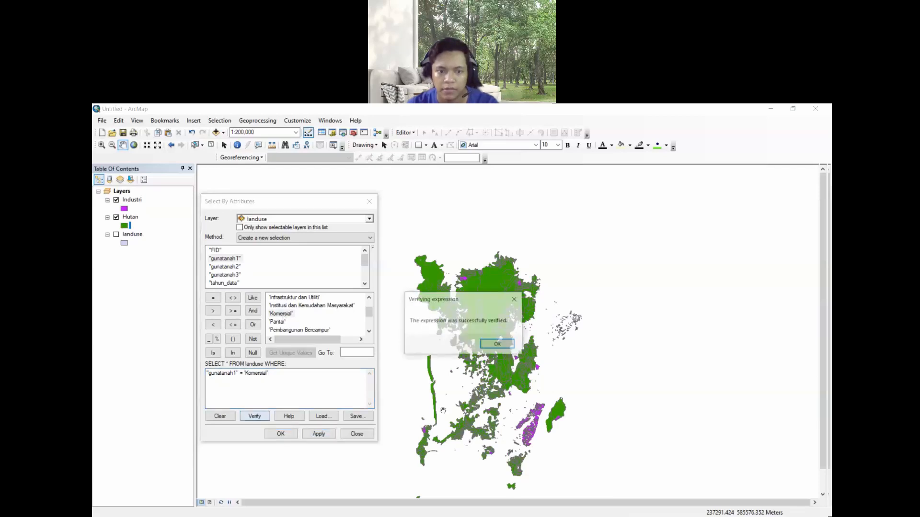
left_click(499, 344)
left_click(319, 434)
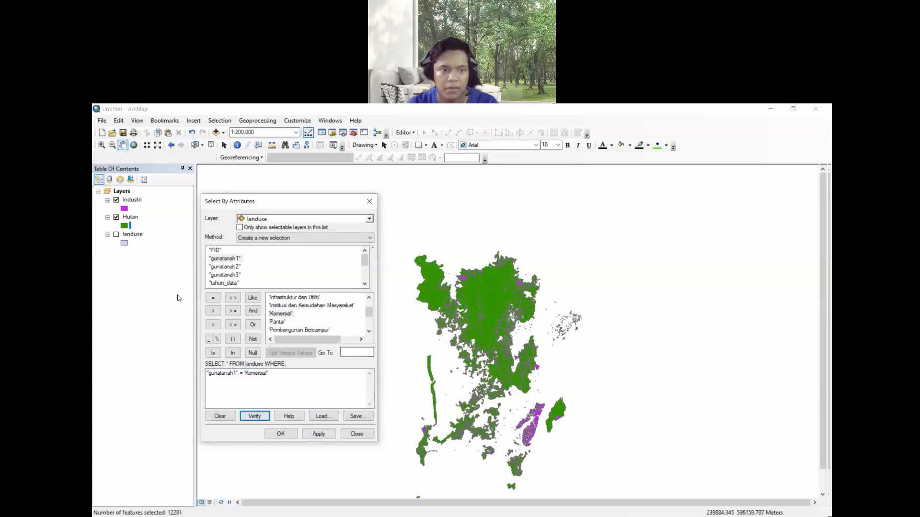
- Show only the landuse layer, start exporting its selected features and browse for the output location
left_click(116, 217)
left_click(116, 200)
left_click(116, 234)
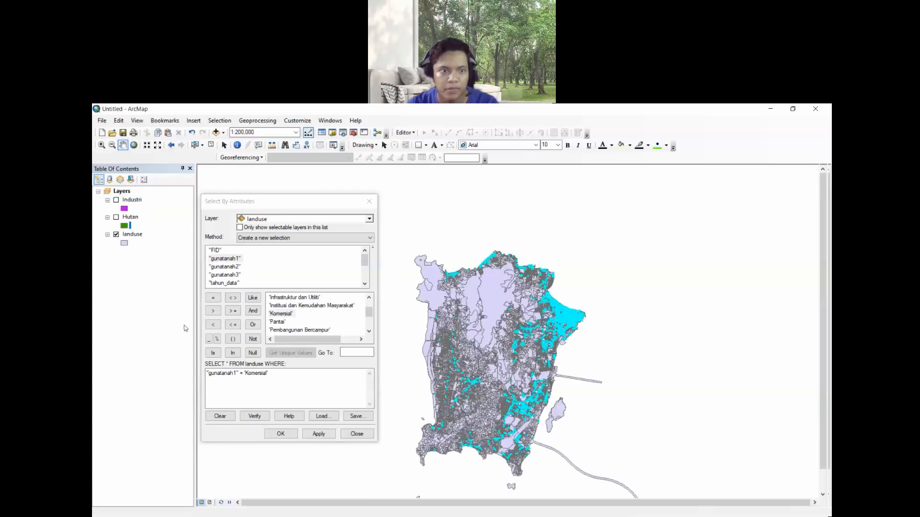
right_click(138, 237)
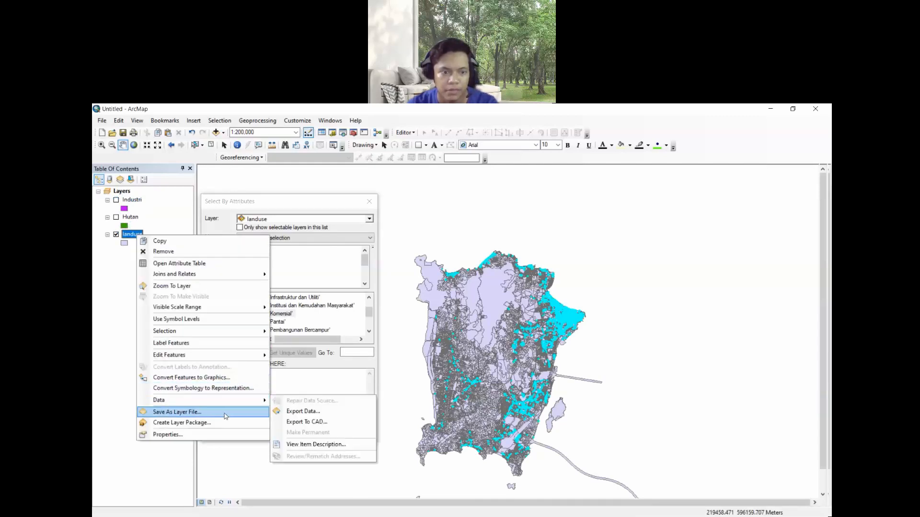
left_click(317, 413)
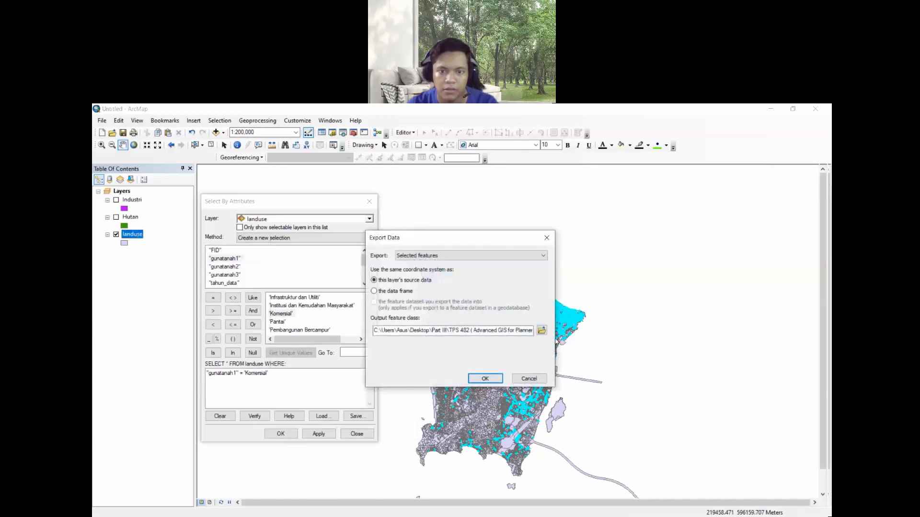
left_click(541, 330)
- Save the selected features as the Komersial shapefile in the Landuse 2 folder and add it to the map as a layer
double_click(474, 360)
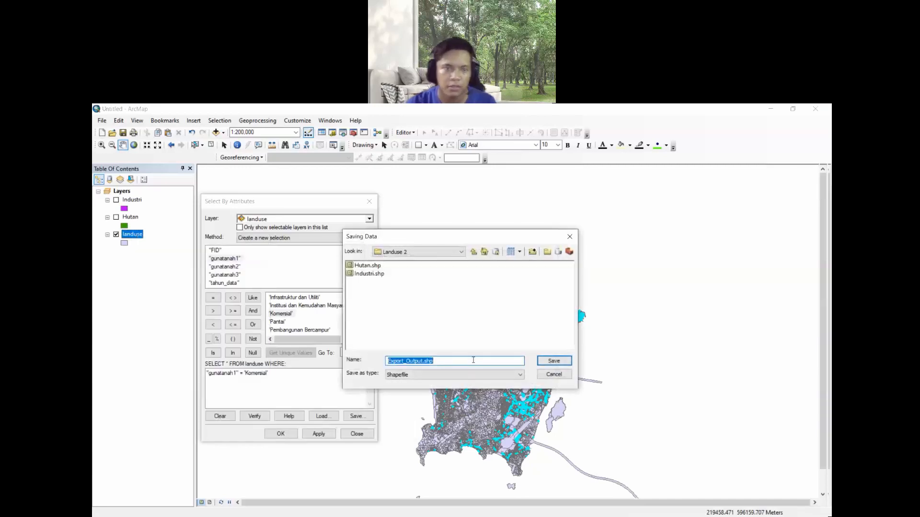
type("K")
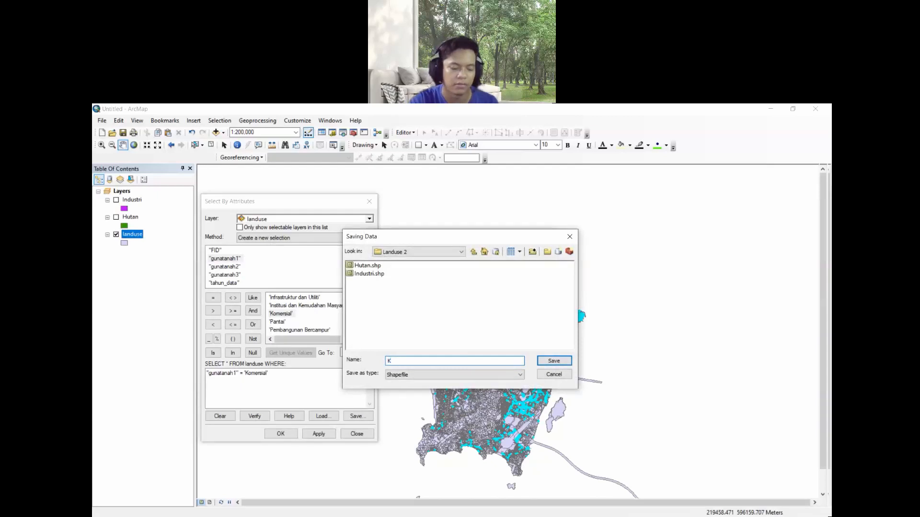
type("omersial")
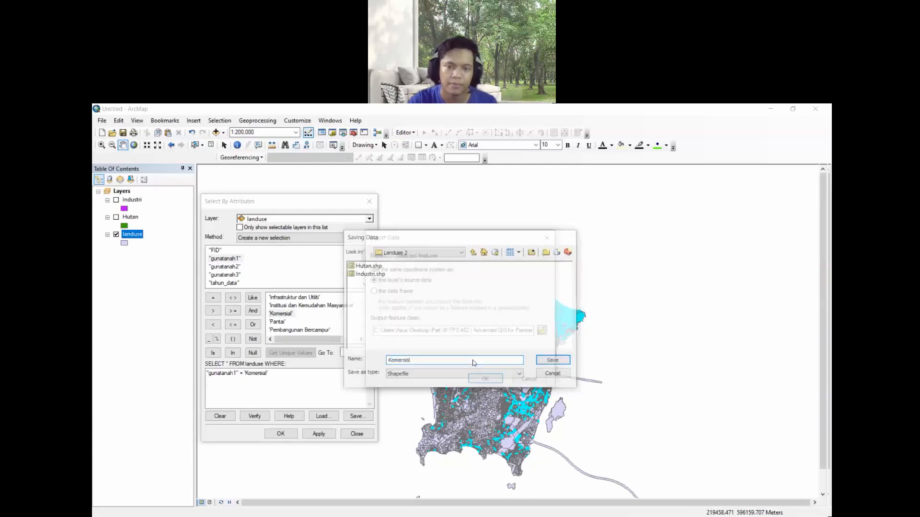
key("Return")
left_click(485, 379)
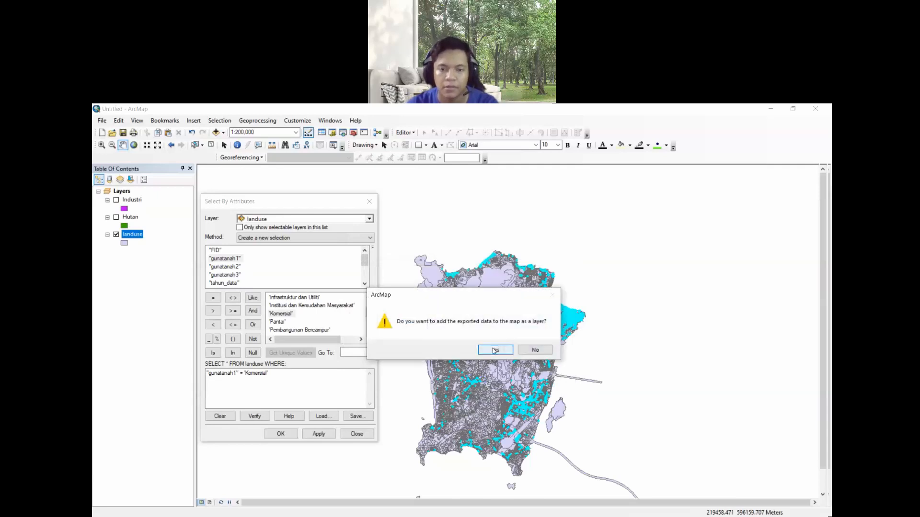
left_click(493, 349)
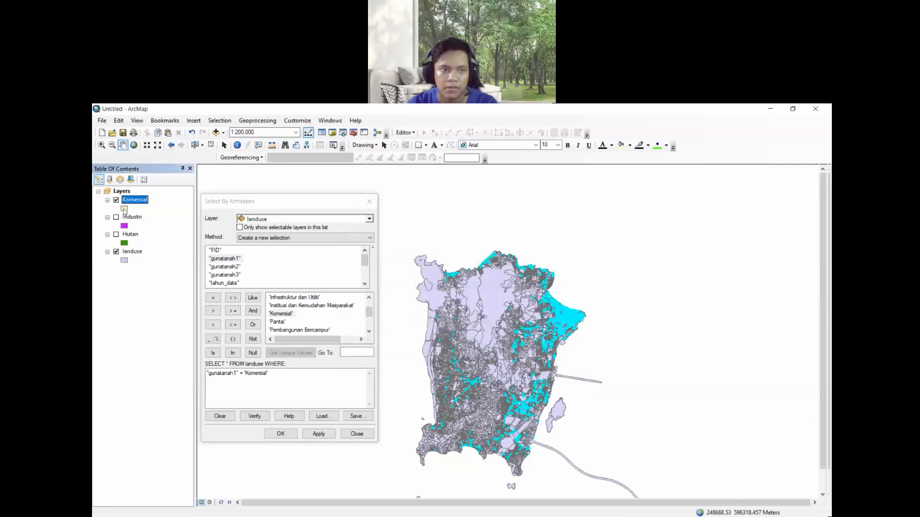
- Set the Komersial layer's fill colour to blue
left_click(124, 209)
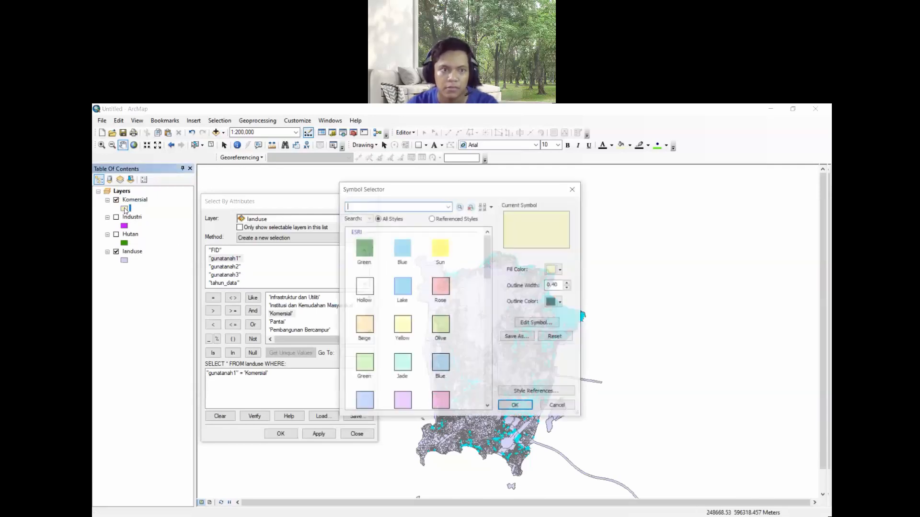
left_click(561, 270)
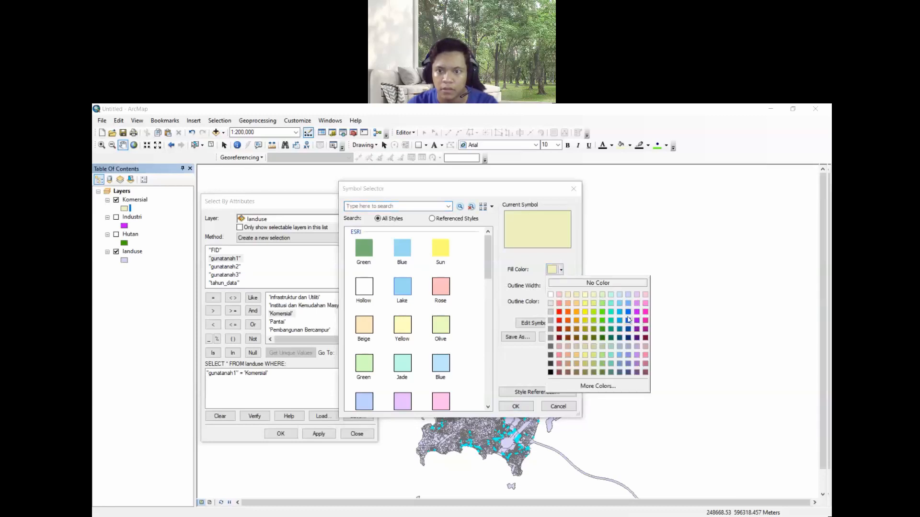
left_click(629, 320)
left_click(515, 407)
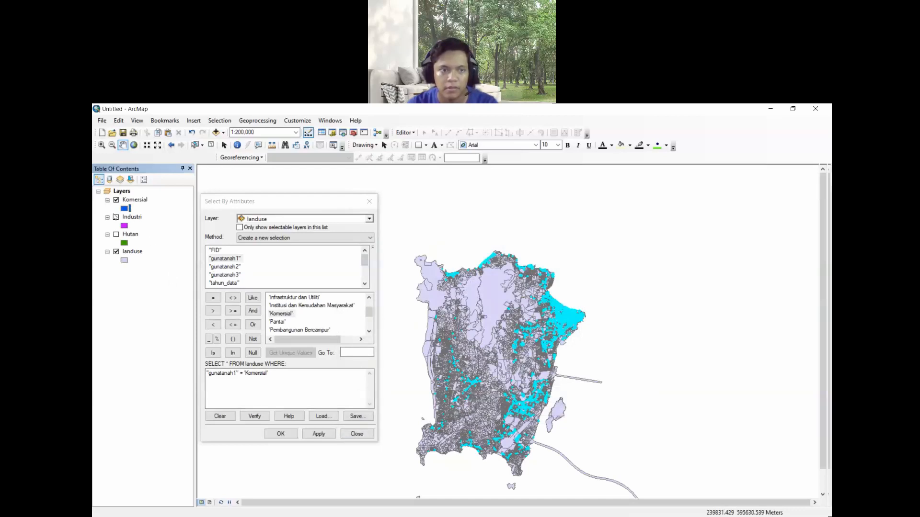
- Turn on the Industri and Hutan layers and hide the landuse layer to compare the exported layers
left_click(116, 218)
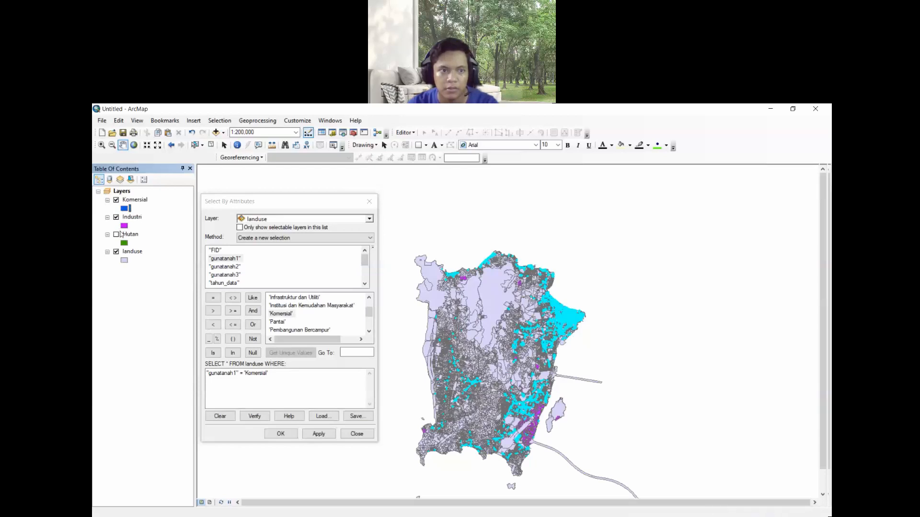
left_click(116, 234)
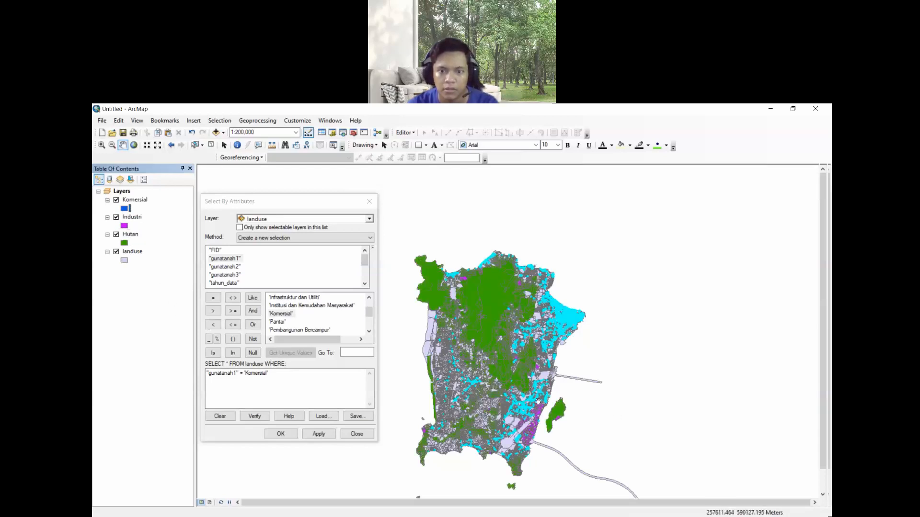
left_click(116, 252)
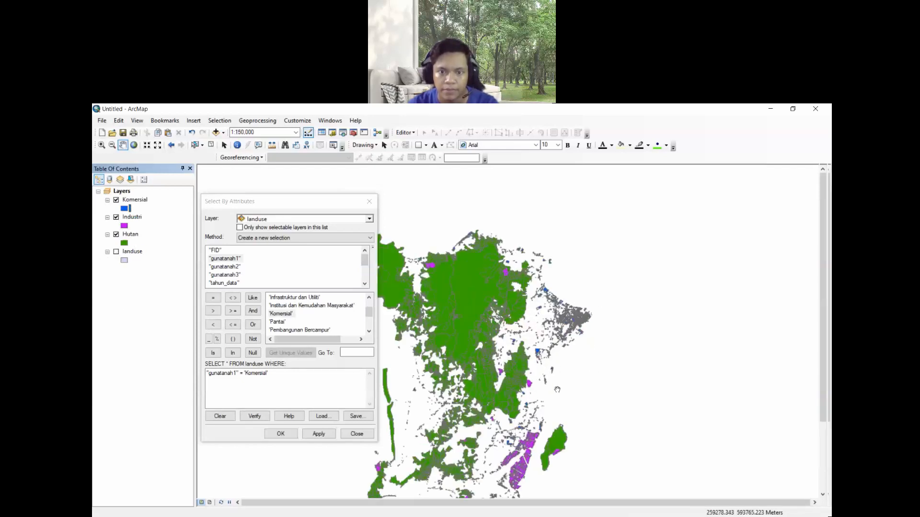
scroll(627, 336, "down", 1)
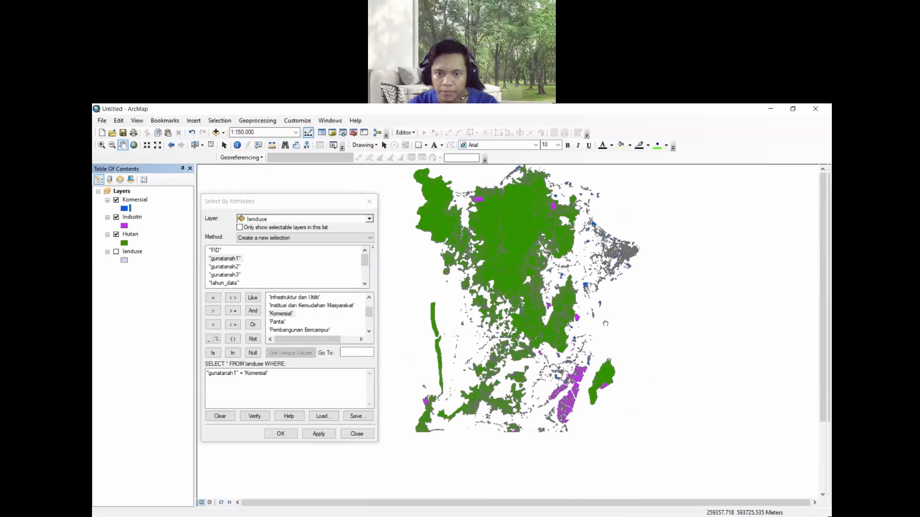
scroll(603, 338, "up", 1)
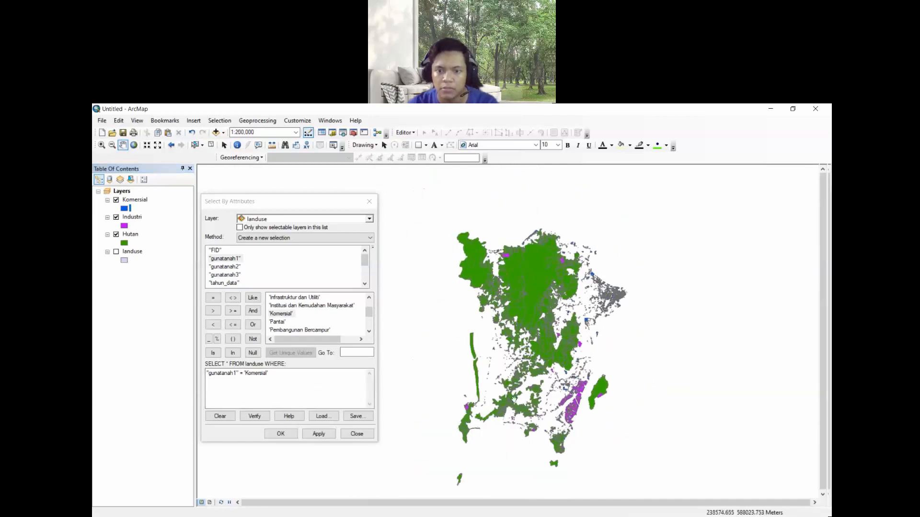
left_click(116, 254)
left_click(117, 254)
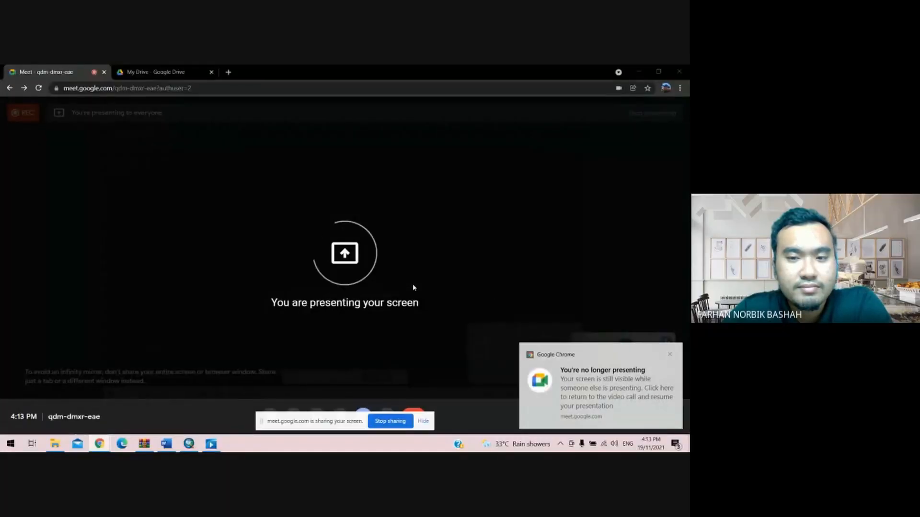
- Return to ArcMap and open the attribute table of the Tanah_Lapang_dan_Rekreasi layer
left_click(670, 355)
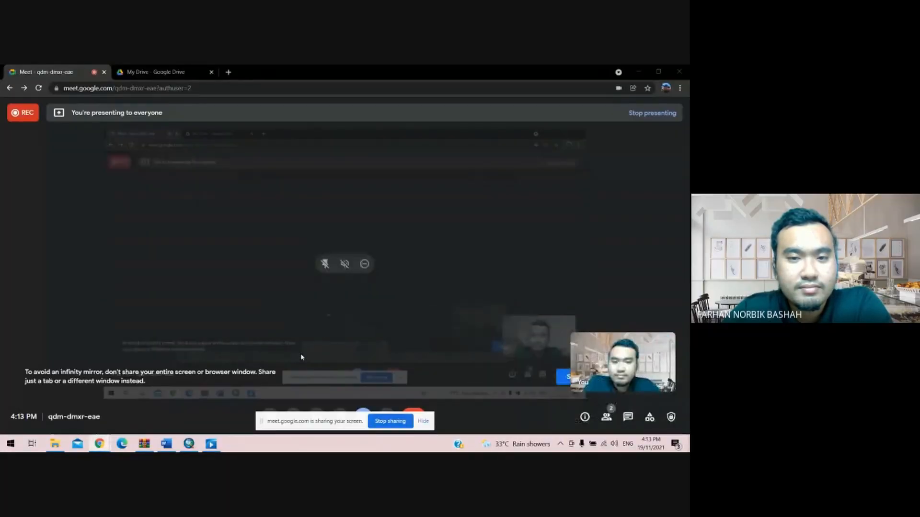
left_click(189, 443)
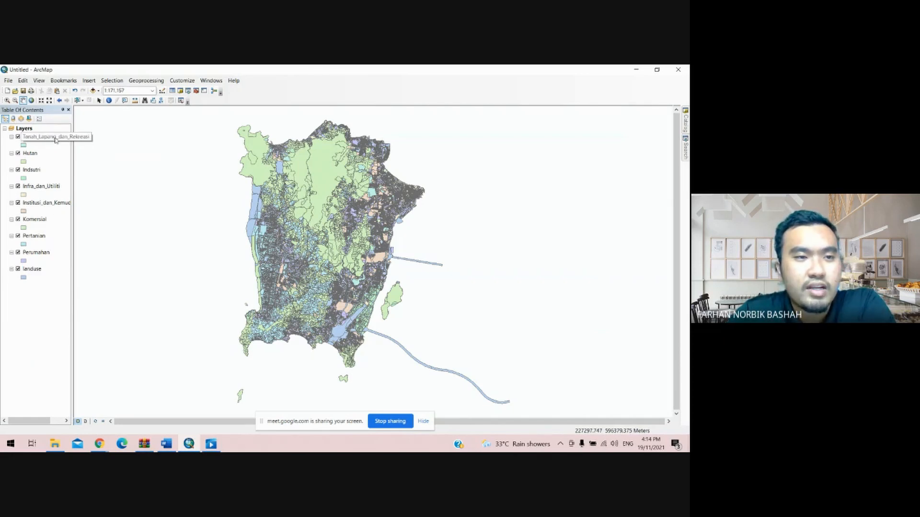
right_click(41, 137)
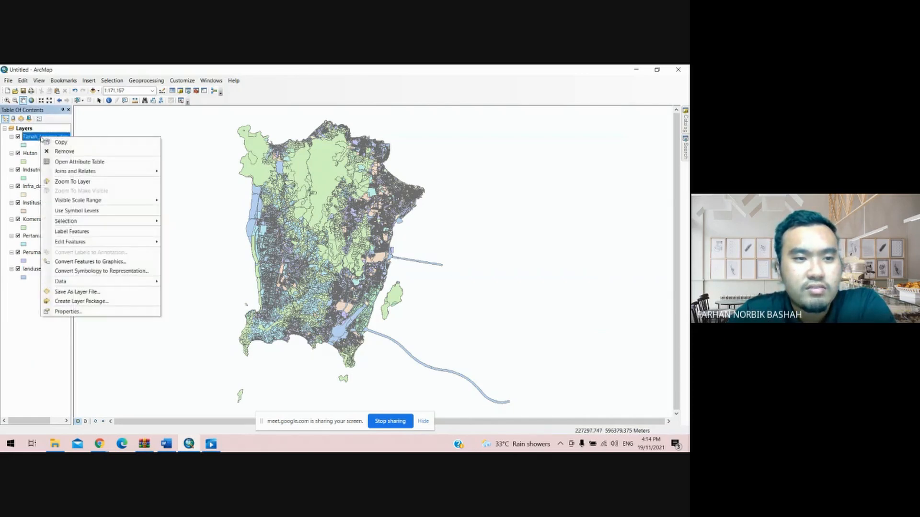
left_click(79, 162)
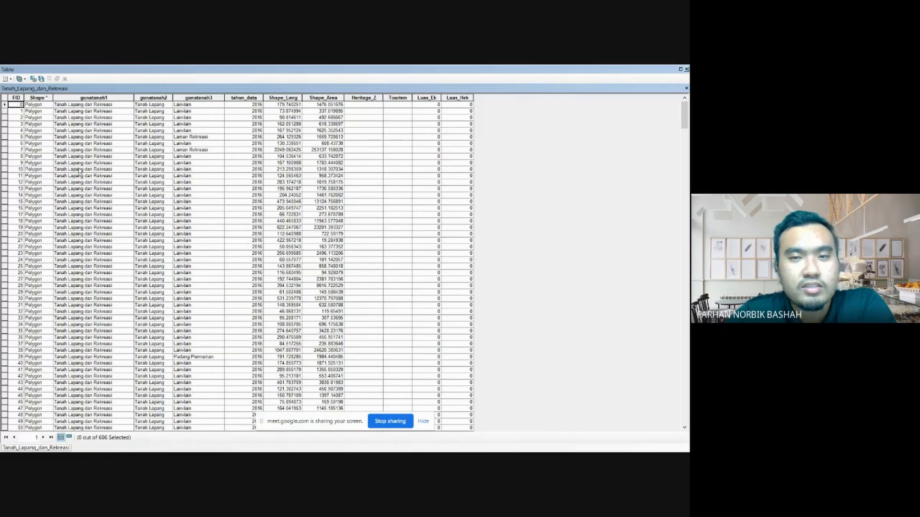
- Calculate geometry for the Luas_Hek field as area in Hectares using the data source's coordinate system
left_click(457, 98)
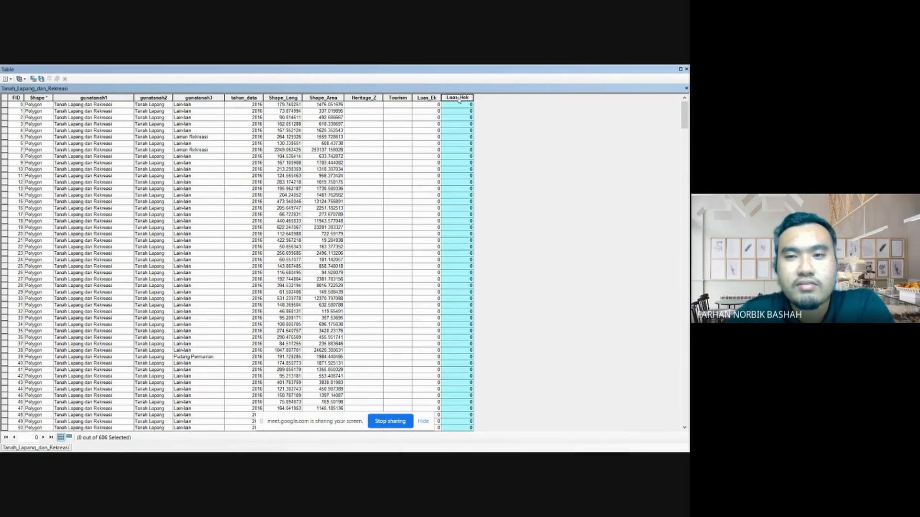
right_click(457, 98)
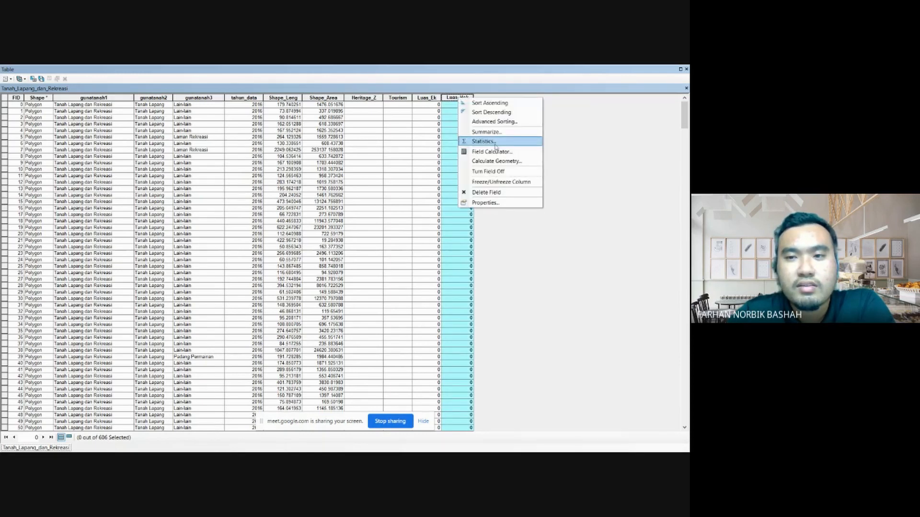
left_click(501, 162)
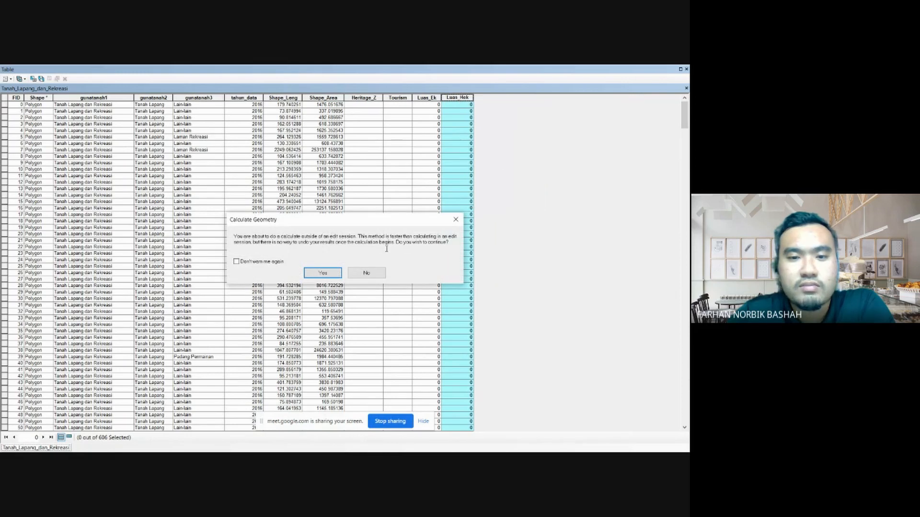
left_click(335, 273)
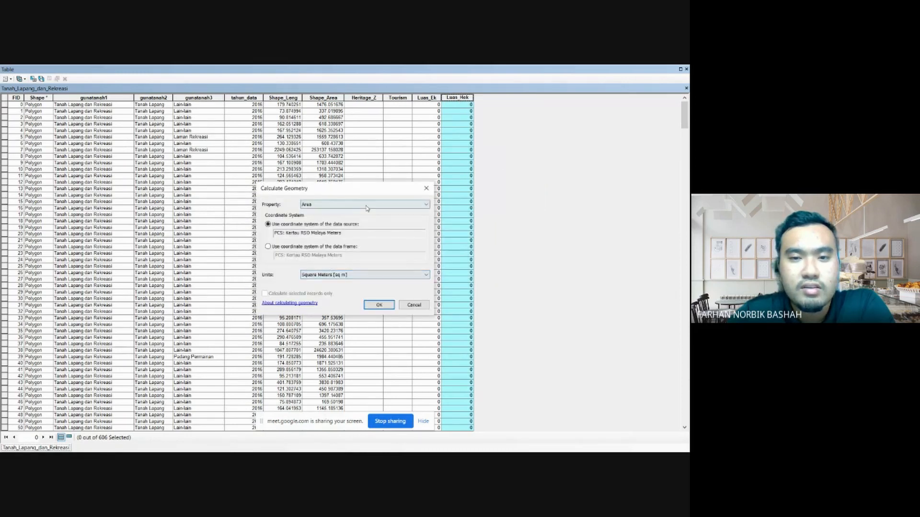
left_click(367, 205)
left_click(370, 214)
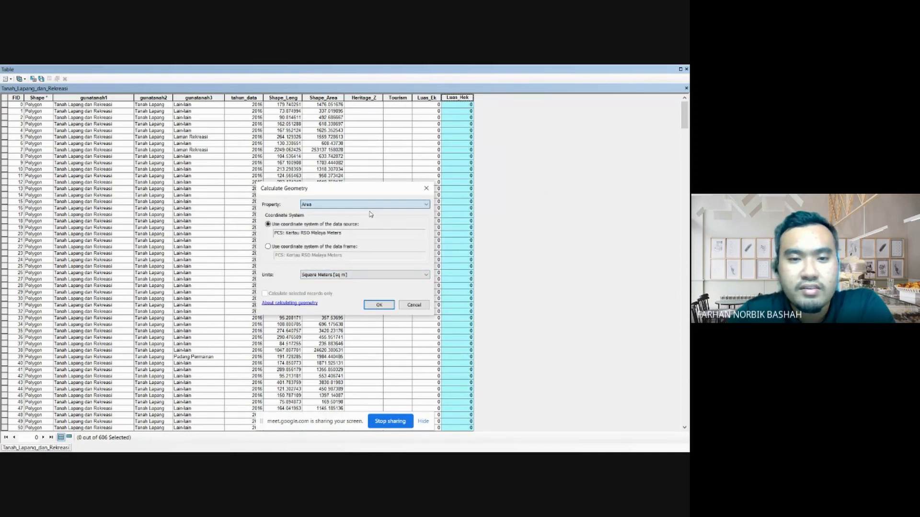
left_click(331, 276)
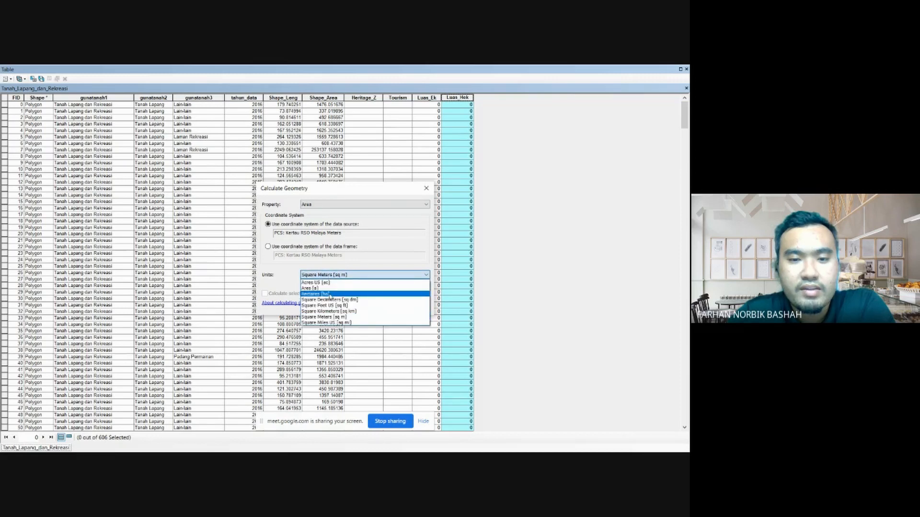
left_click(330, 294)
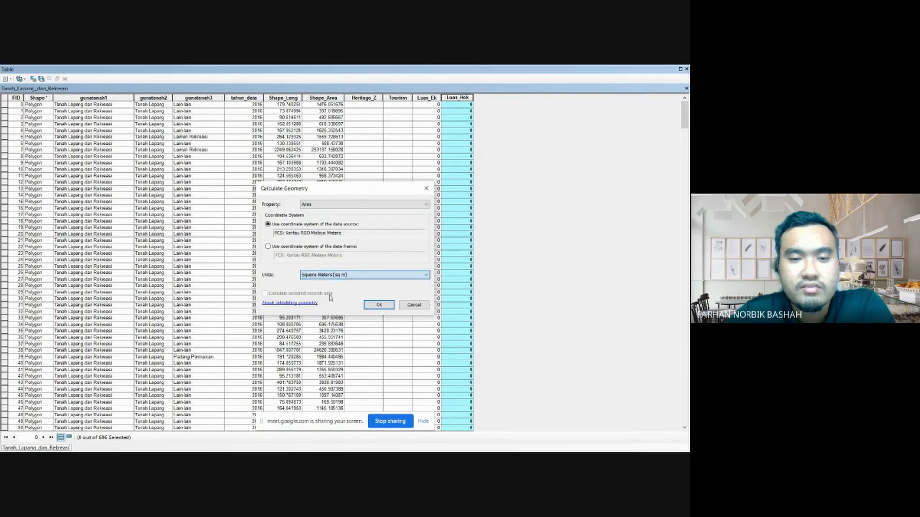
left_click(378, 306)
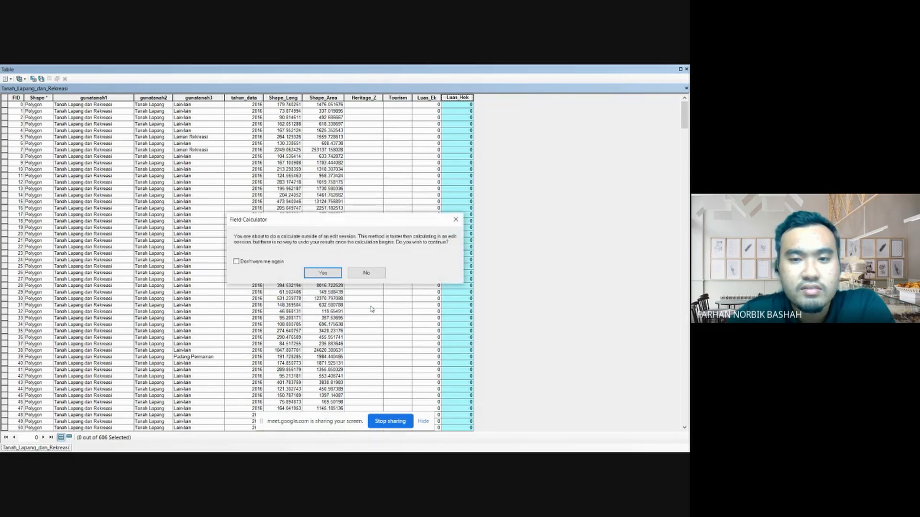
left_click(322, 273)
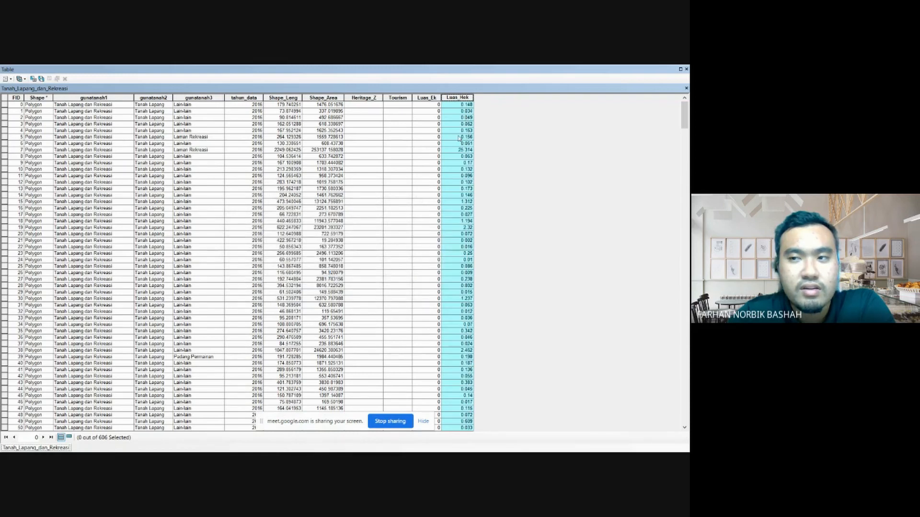
- Scroll through the calculated Luas_Hek values and close the attribute table
scroll(459, 138, "down", 20)
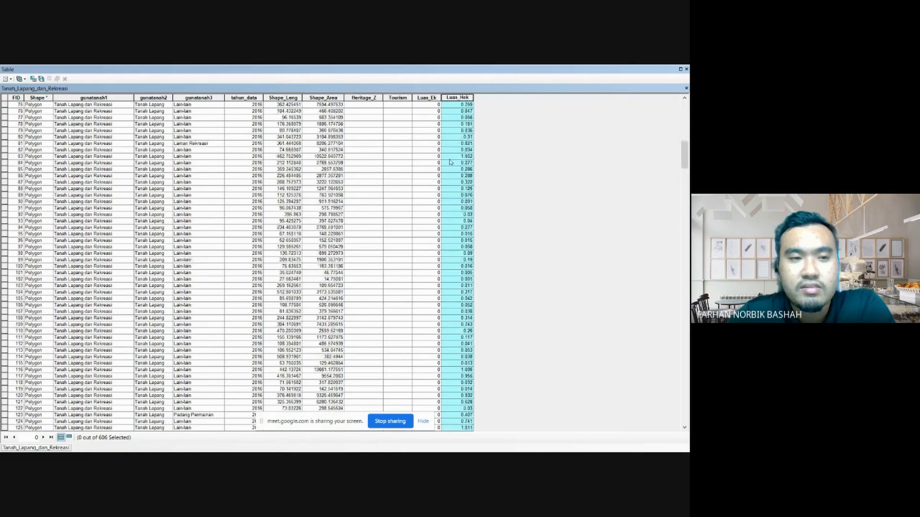
scroll(450, 163, "up", 20)
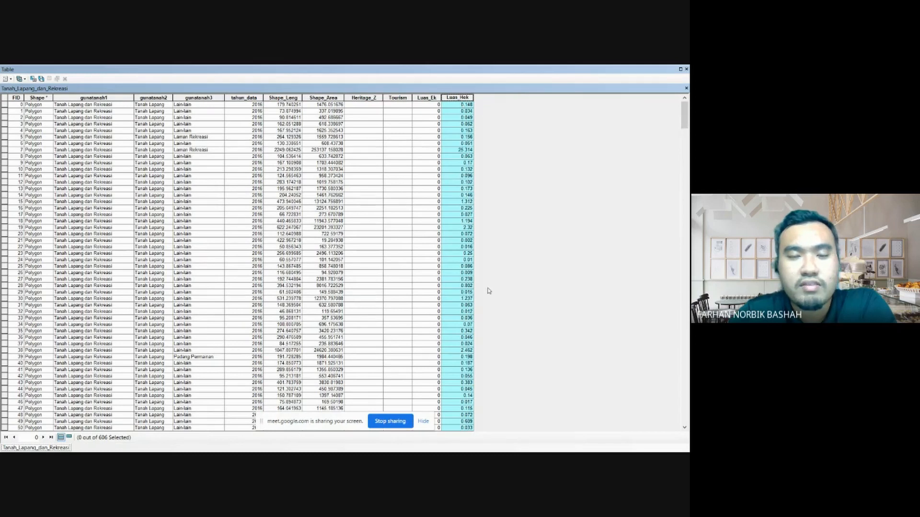
left_click(686, 69)
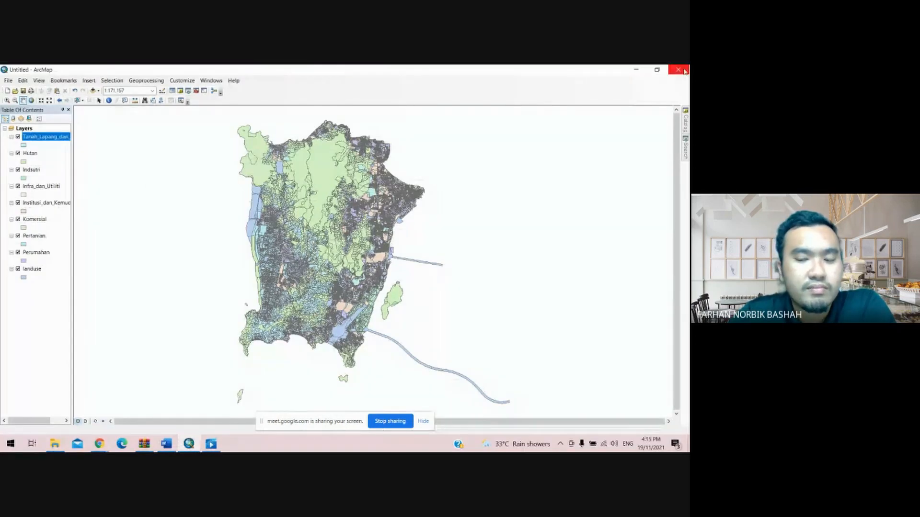
- Open the Infra_dan_Utiliti layer's attribute table, review its Luas_Hek values and close it
left_click(41, 188)
right_click(41, 188)
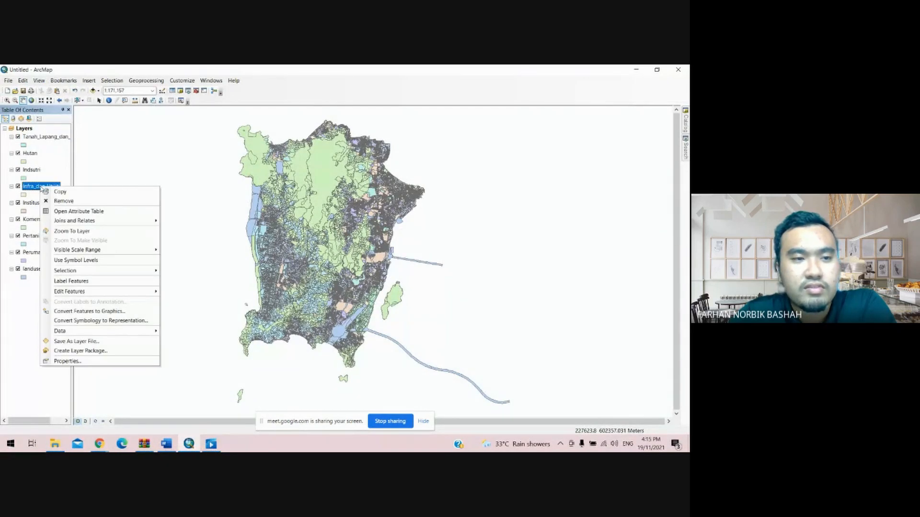
left_click(75, 214)
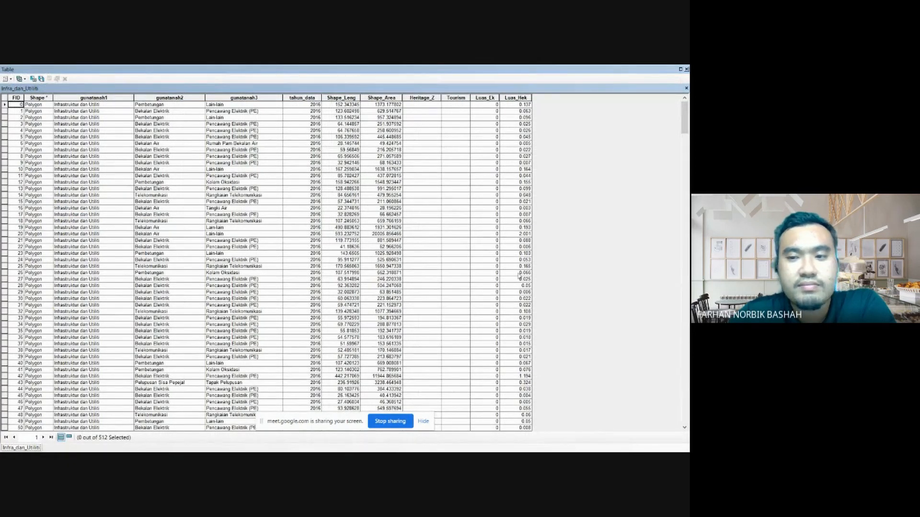
scroll(519, 275, "down", 5)
scroll(518, 275, "up", 5)
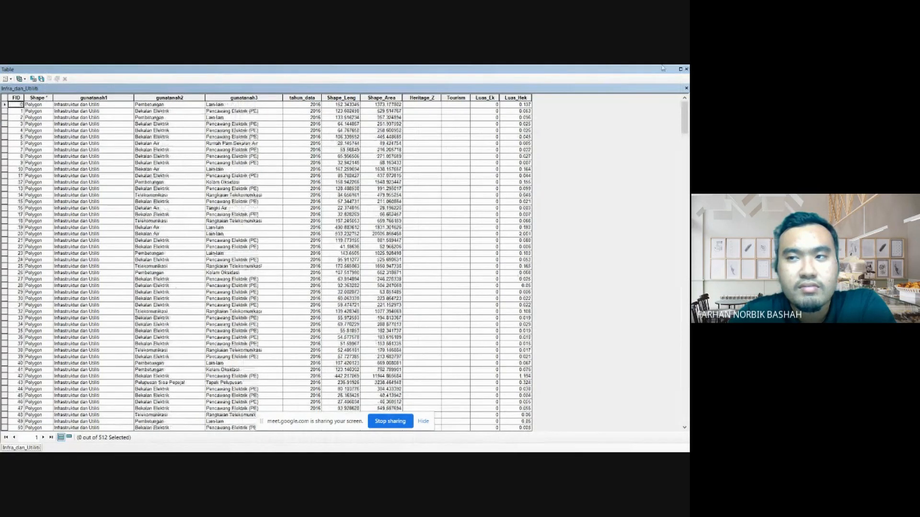
left_click(686, 70)
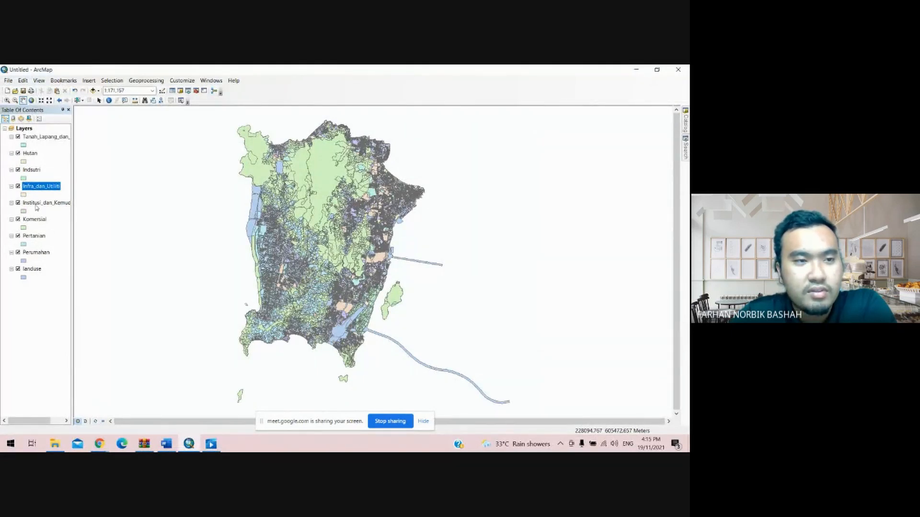
- Open the Hutan layer's attribute table and calculate geometry for its Luas_Hek field as area in Hectares
left_click(29, 153)
right_click(30, 154)
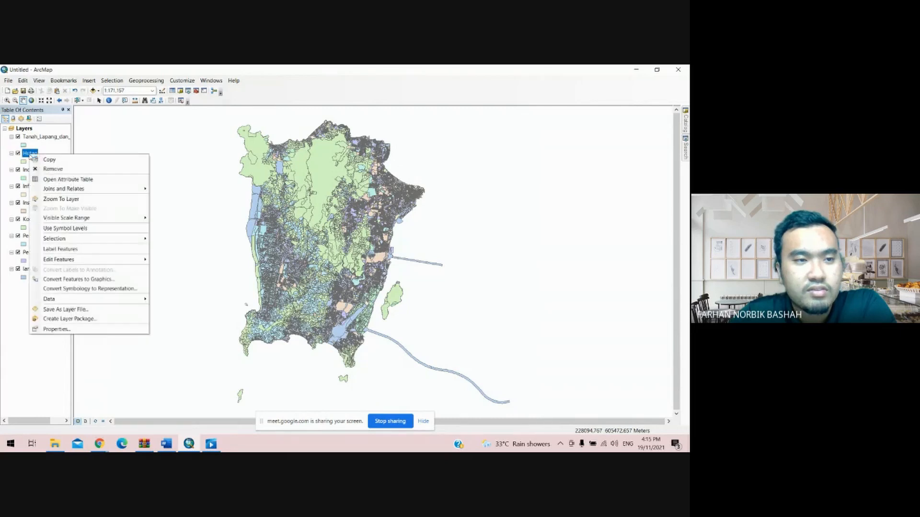
left_click(70, 180)
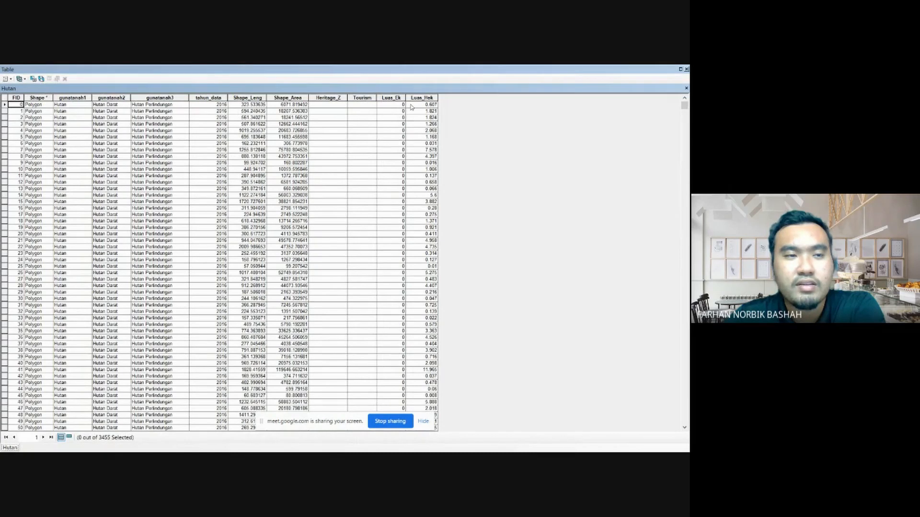
left_click(425, 98)
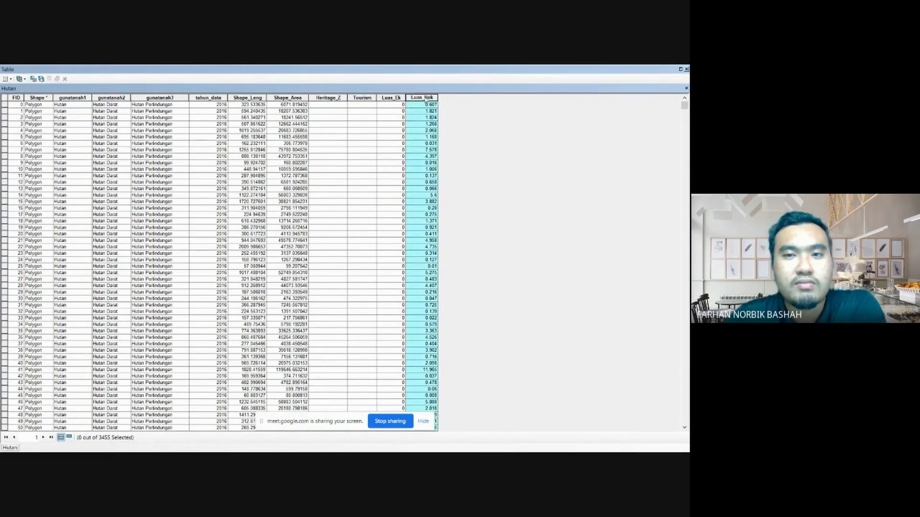
right_click(425, 98)
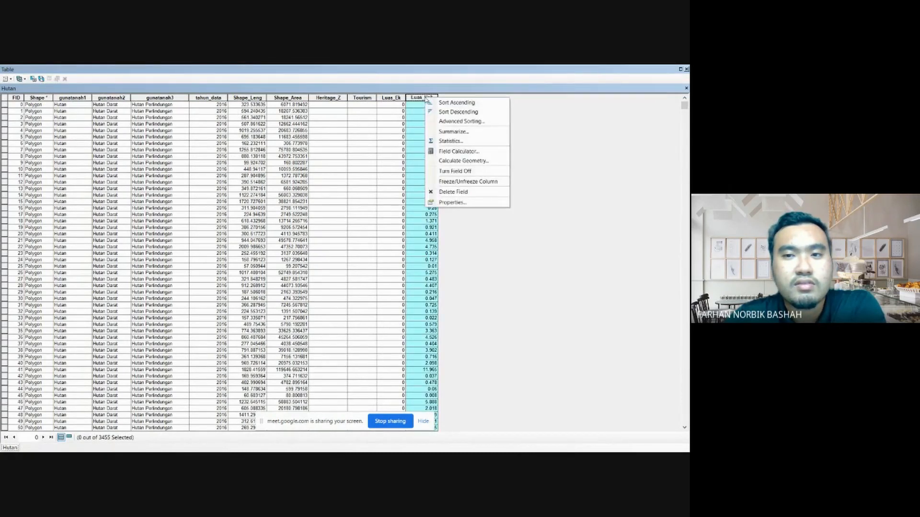
left_click(451, 161)
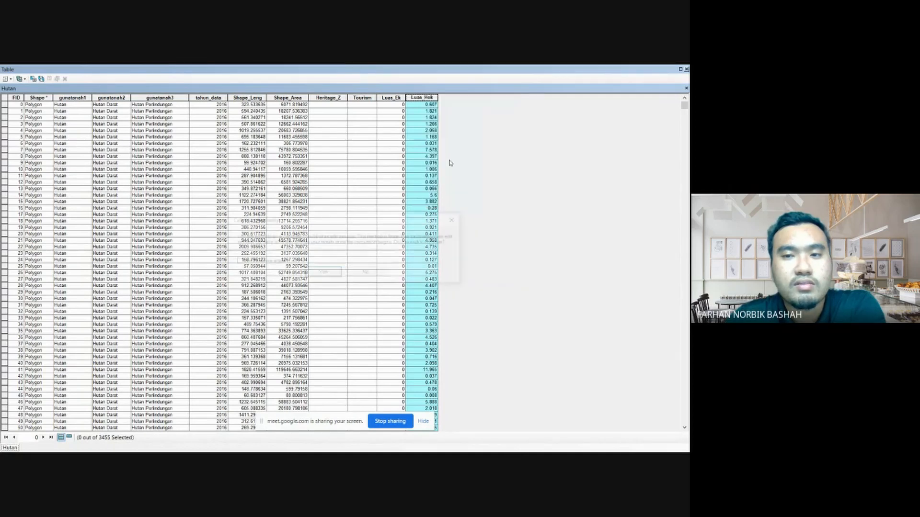
left_click(332, 271)
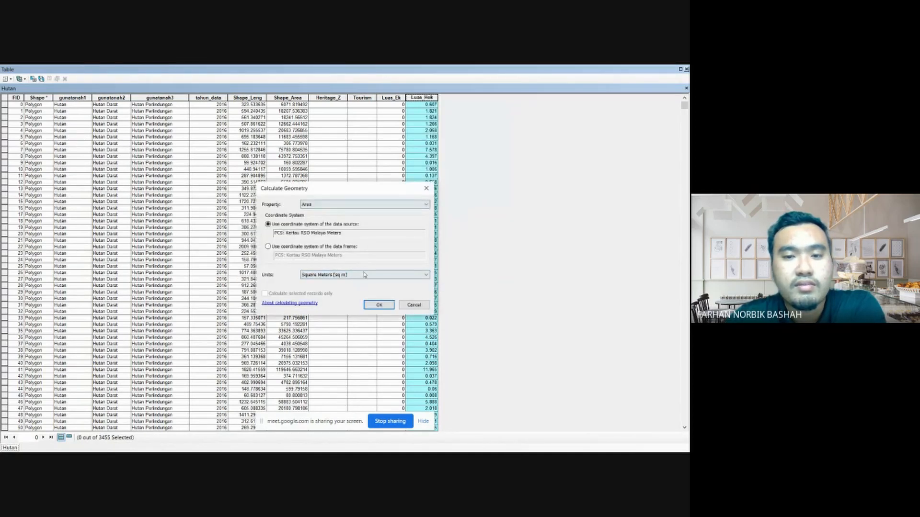
left_click(363, 275)
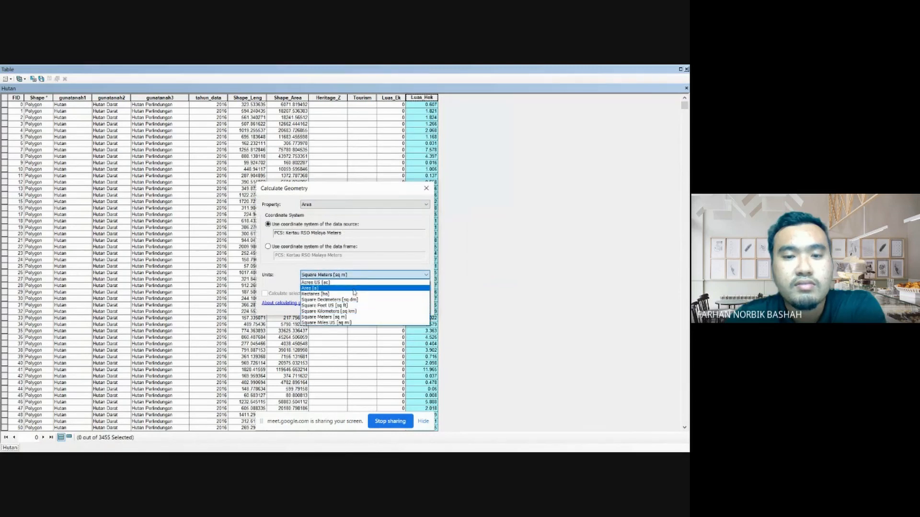
left_click(354, 294)
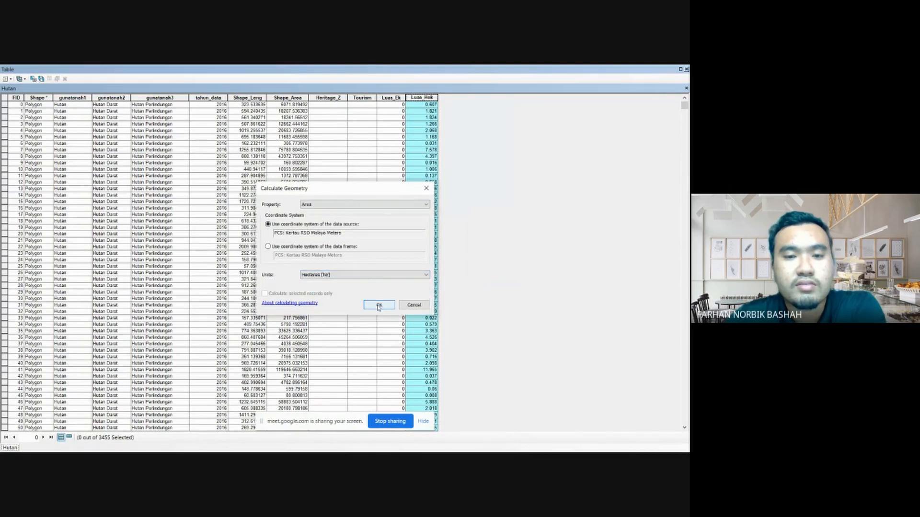
left_click(378, 306)
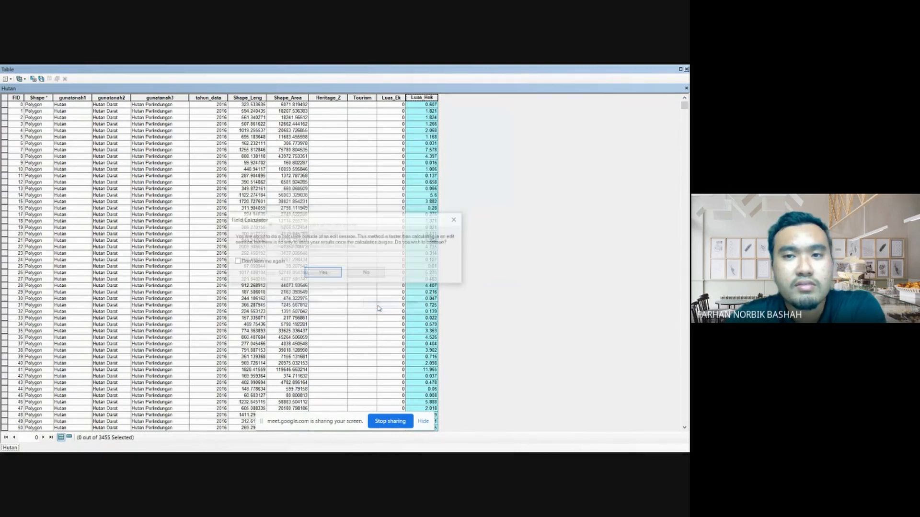
left_click(328, 271)
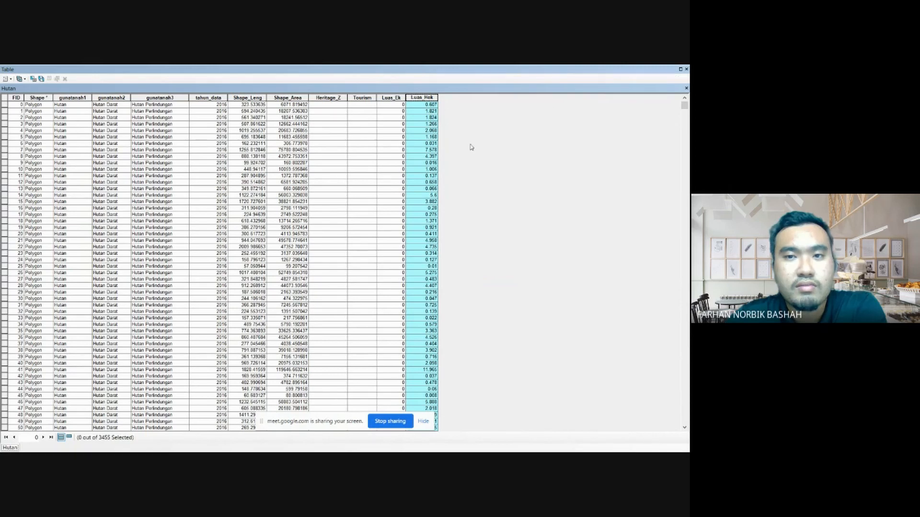
- Open statistics for Hutan's Luas_Hek field, copy the Sum value, and close the statistics and attribute table
right_click(423, 99)
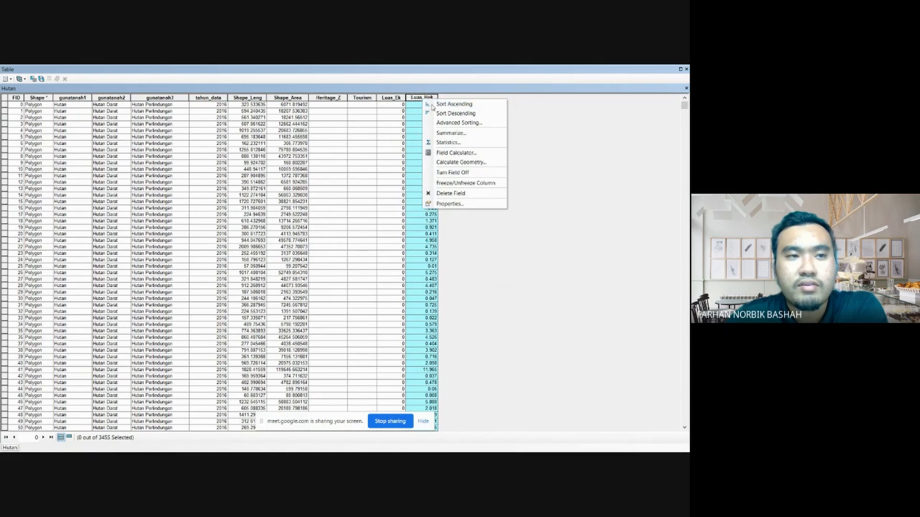
left_click(457, 145)
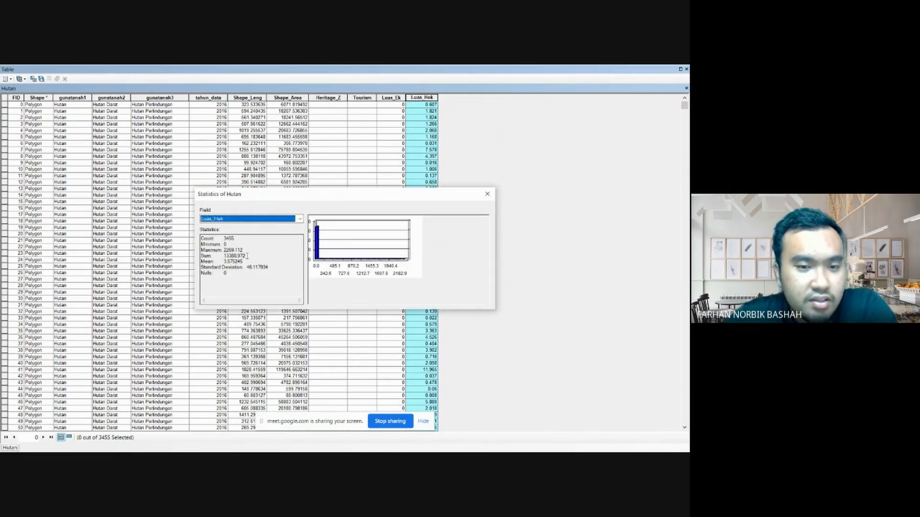
left_click_drag(245, 257, 219, 257)
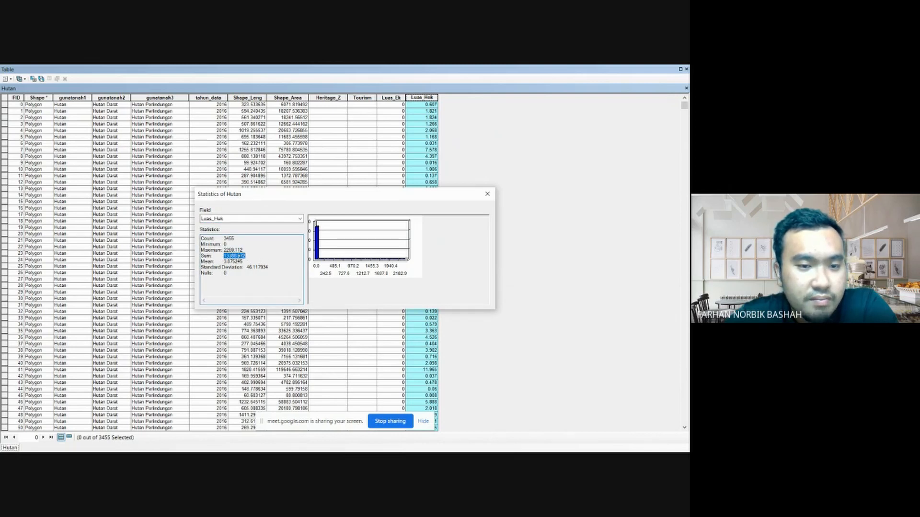
right_click(238, 257)
left_click(254, 282)
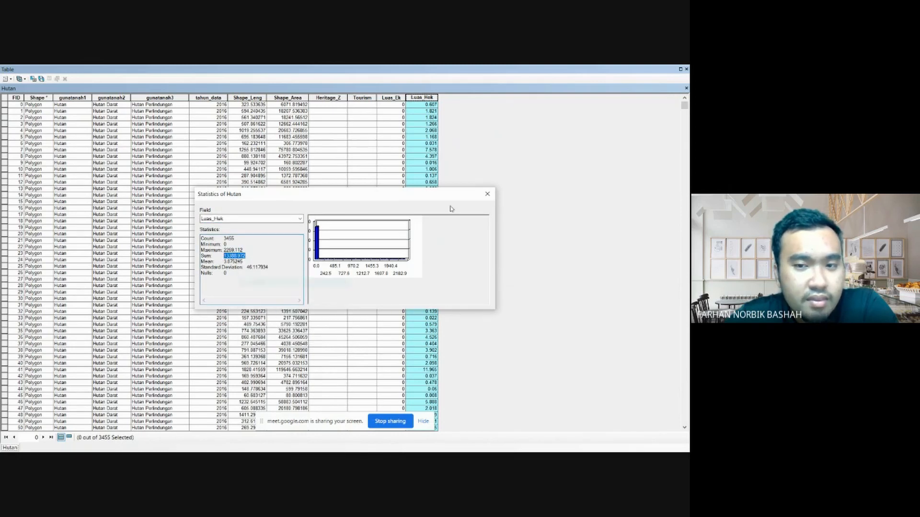
left_click(487, 195)
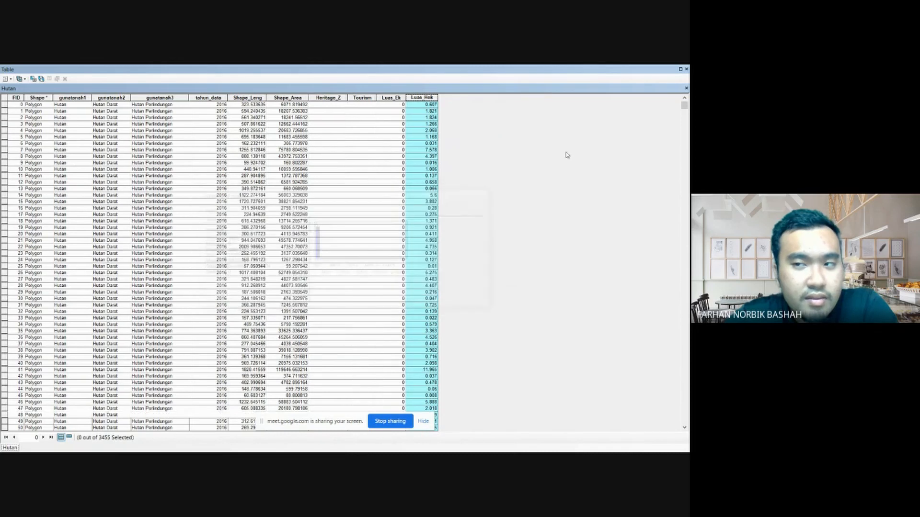
left_click(686, 70)
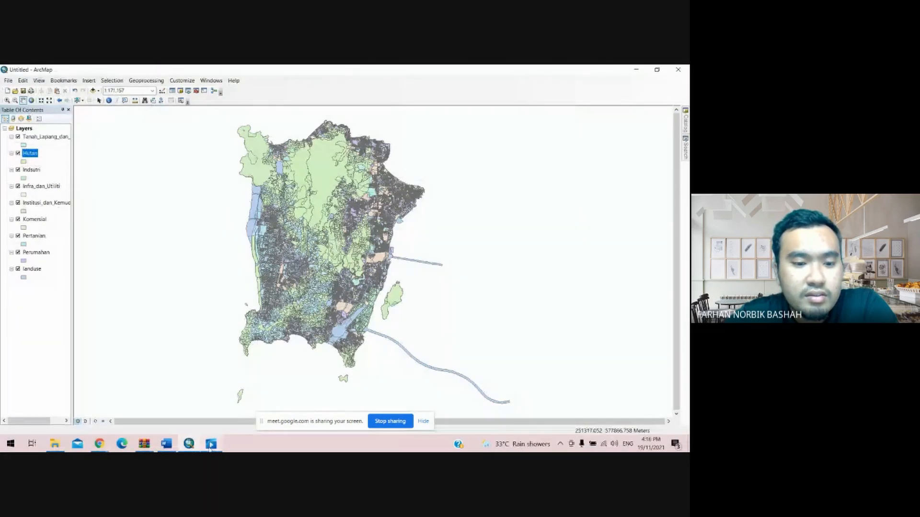
- Switch to Word and paste the copied sum into the numerator of the Hutan percentage equation, then minimize Word
left_click(166, 443)
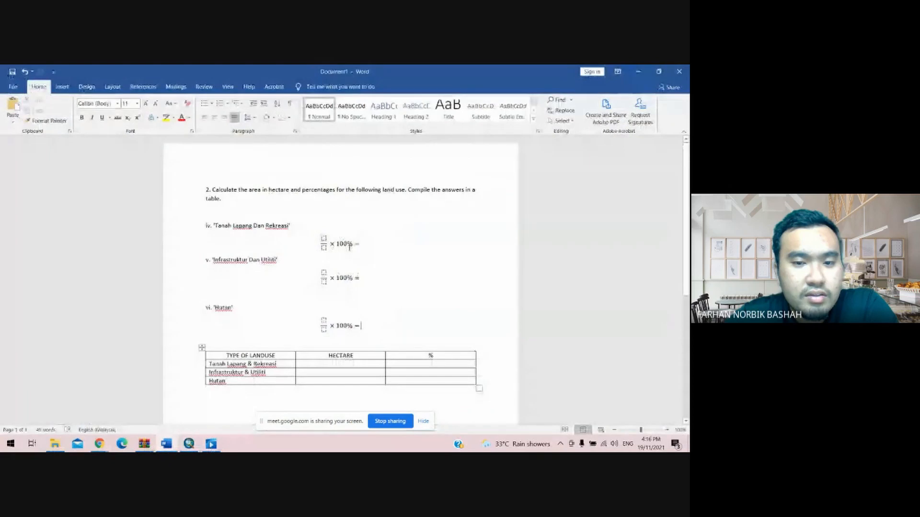
left_click(363, 326)
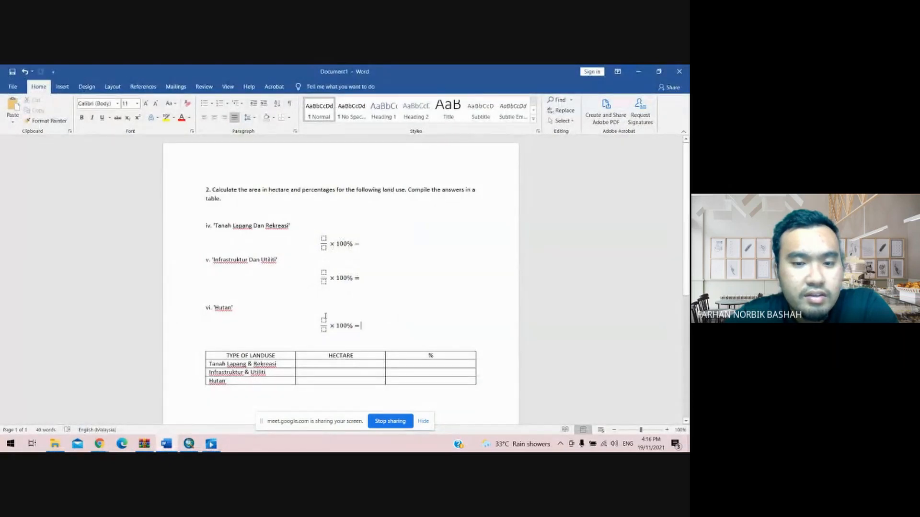
left_click(324, 320)
right_click(324, 320)
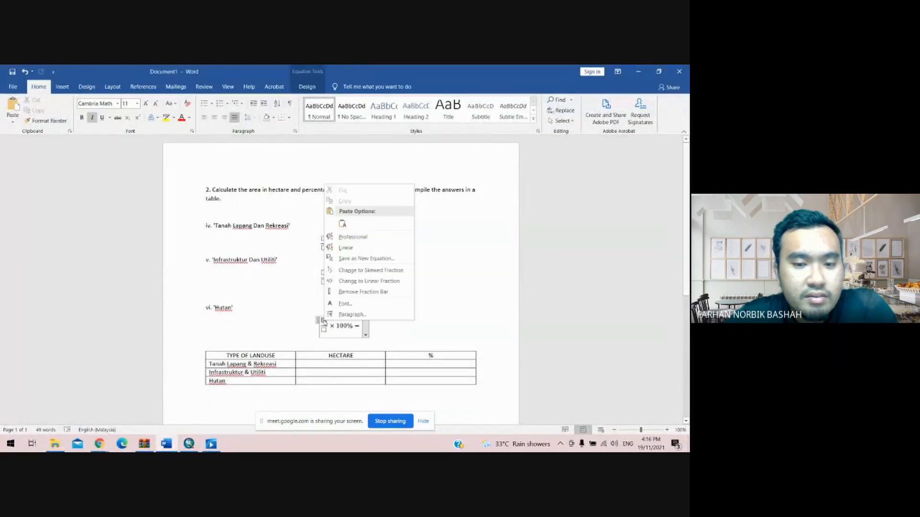
left_click(344, 222)
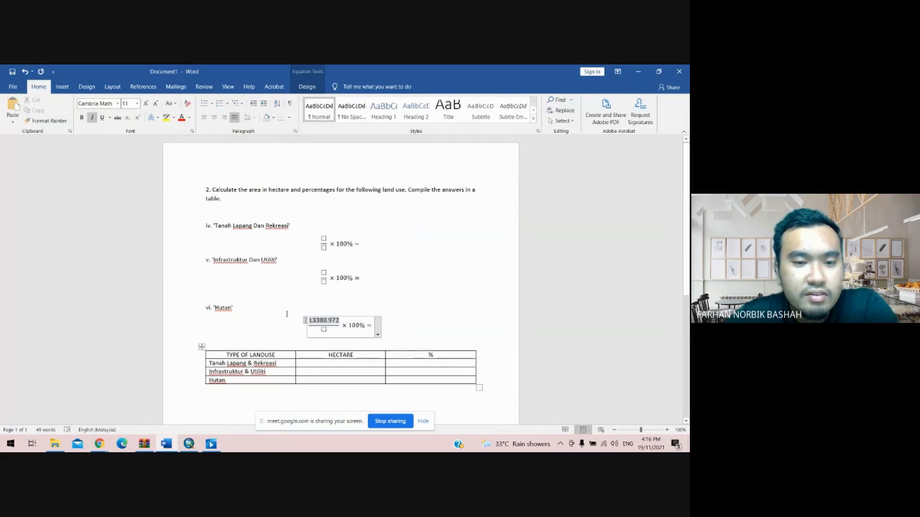
left_click(637, 72)
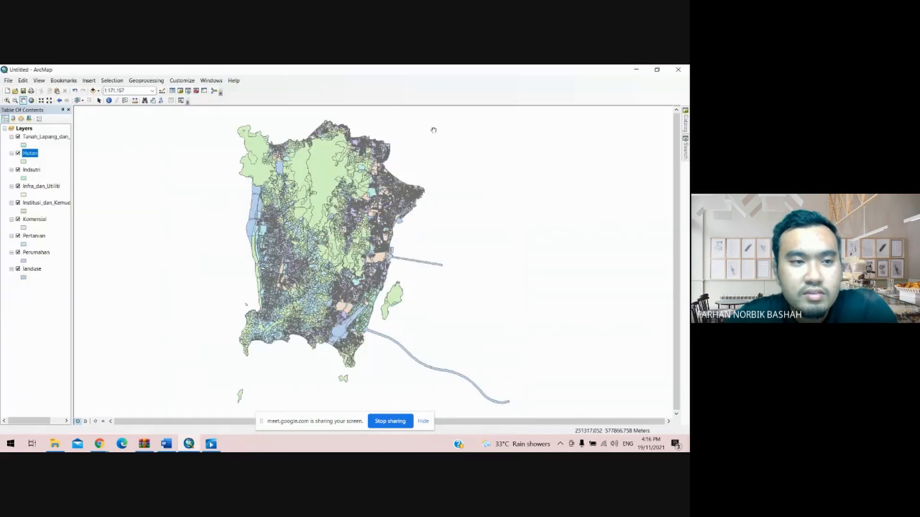
- Open Tanah_Lapang_dan_Rekreasi's attribute table, copy the Sum from its Luas_Hek statistics, and close the table
left_click(53, 139)
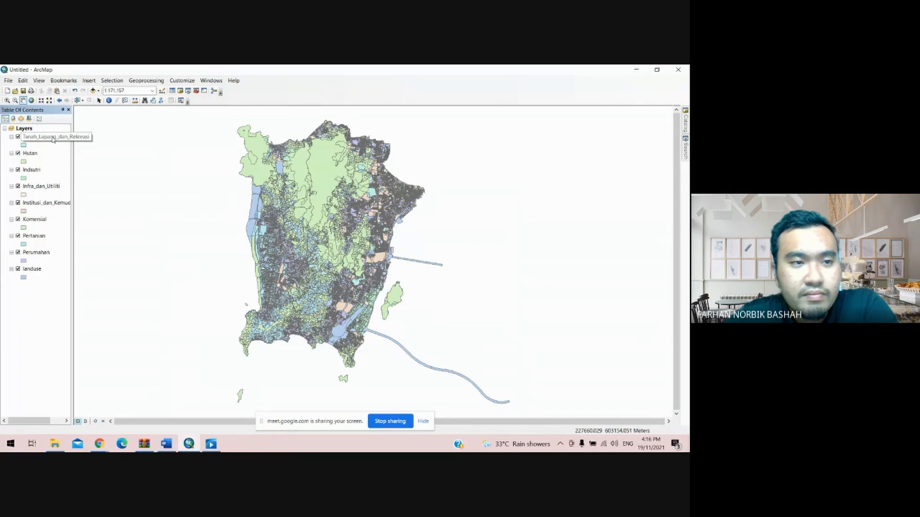
right_click(53, 139)
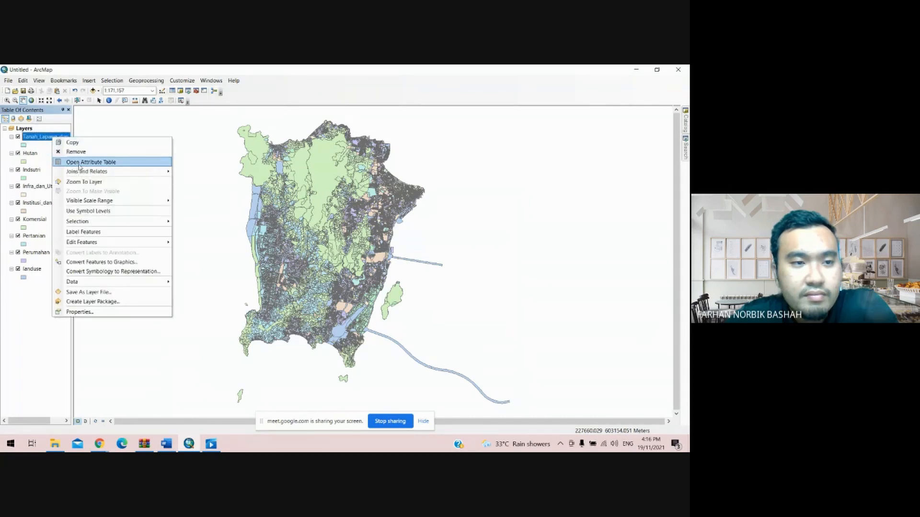
left_click(98, 158)
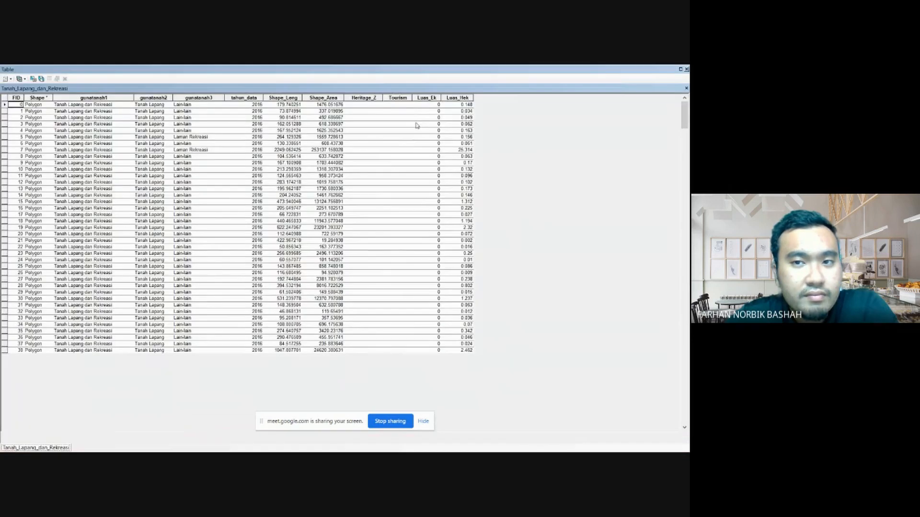
left_click(457, 98)
right_click(459, 98)
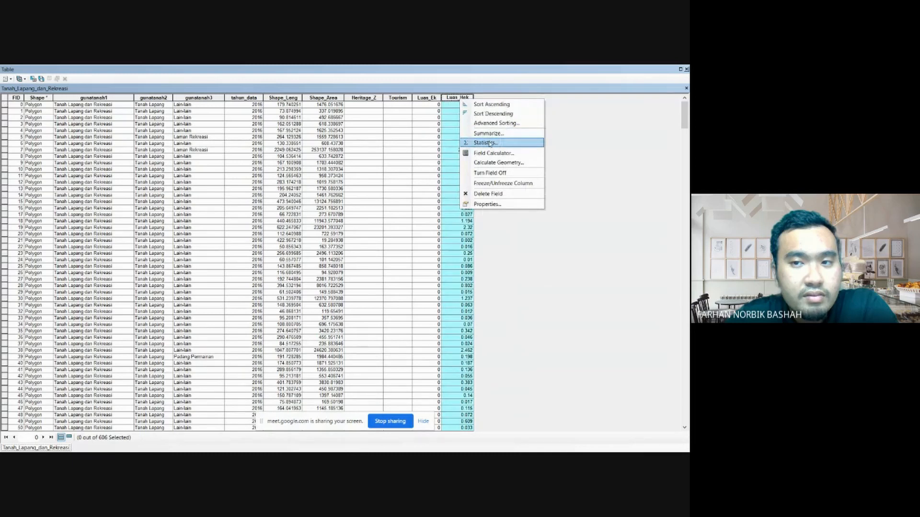
left_click(489, 143)
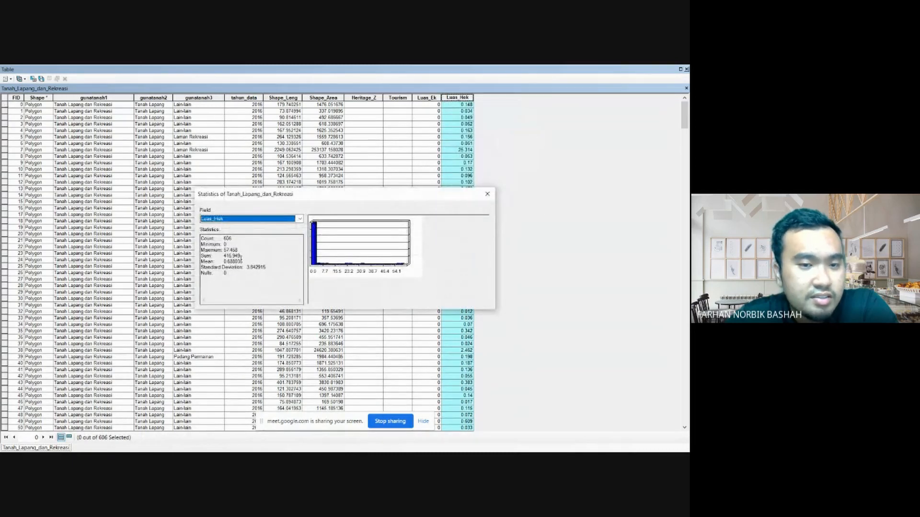
left_click_drag(243, 256, 225, 257)
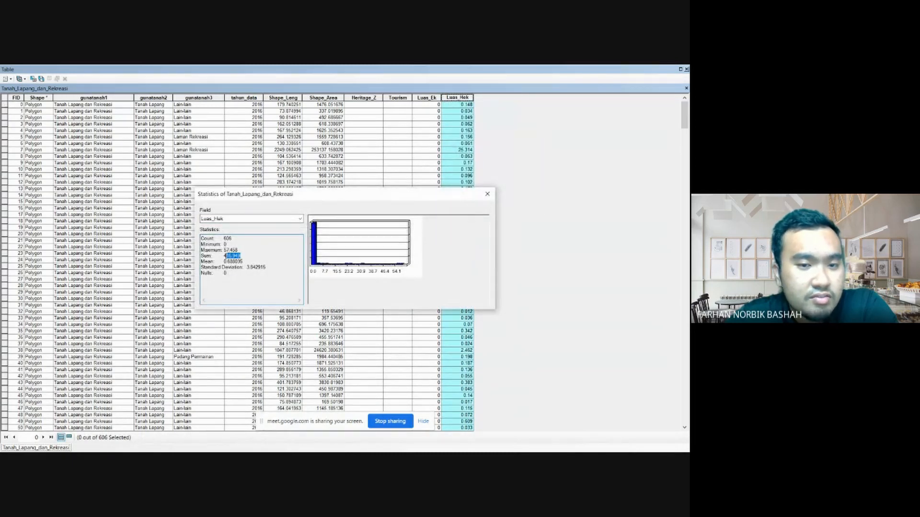
right_click(229, 258)
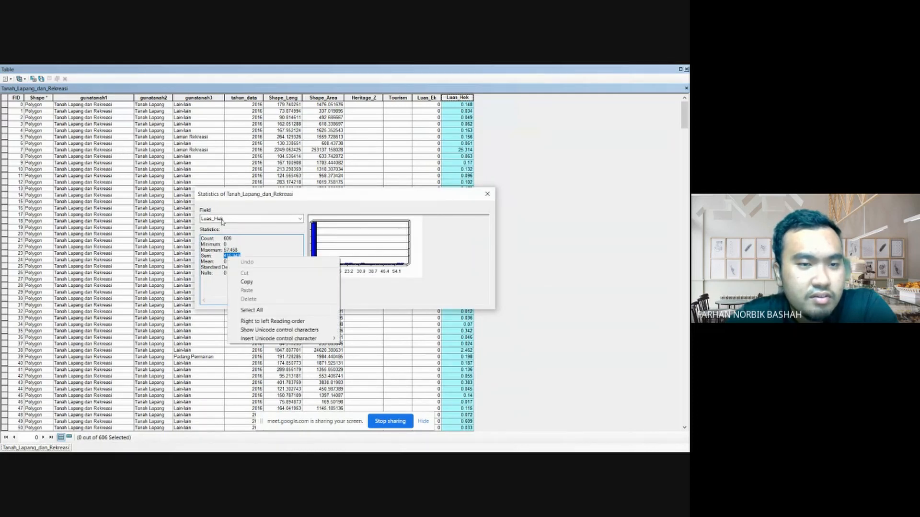
left_click(258, 284)
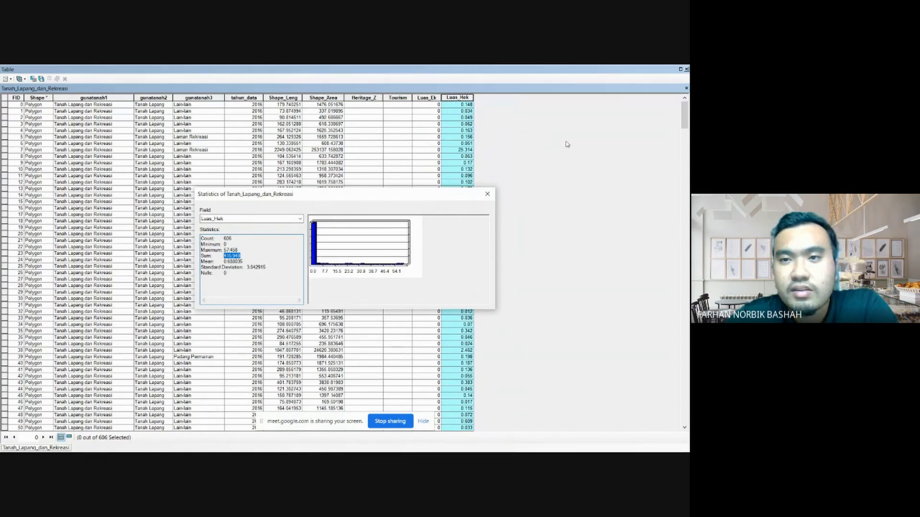
left_click(487, 194)
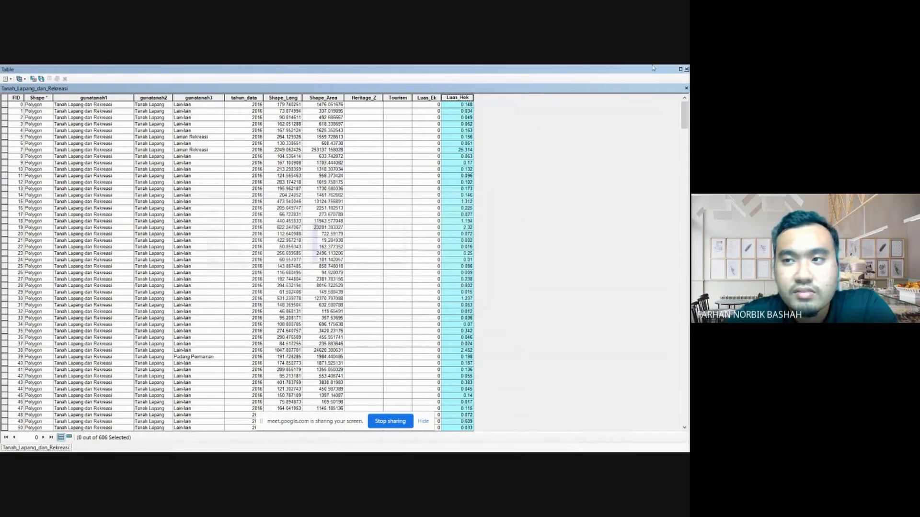
left_click(686, 69)
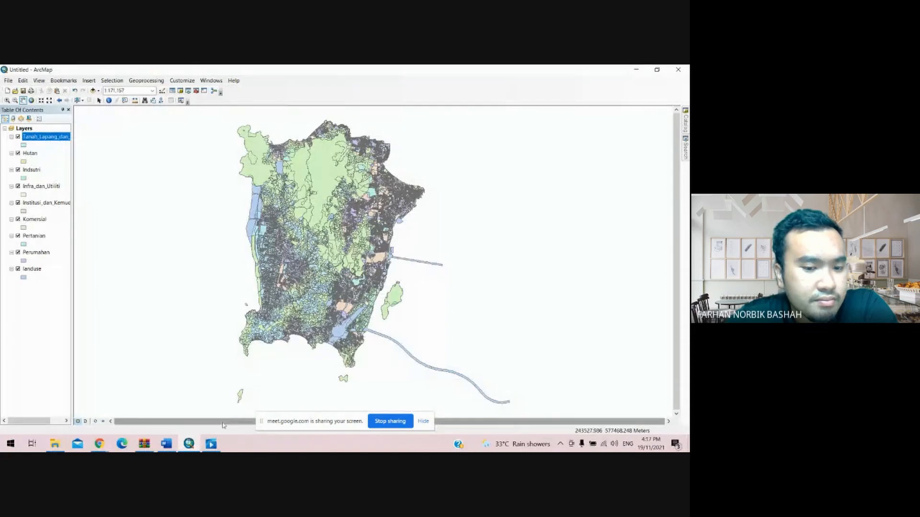
- Switch to Word and paste the sum into the numerator of the Tanah Lapang Dan Rekreasi equation, then minimize Word
left_click(166, 444)
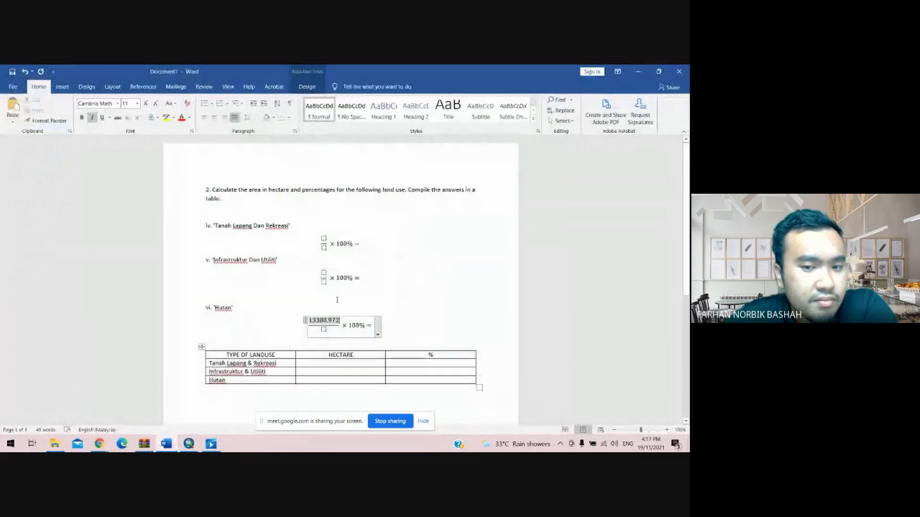
right_click(323, 239)
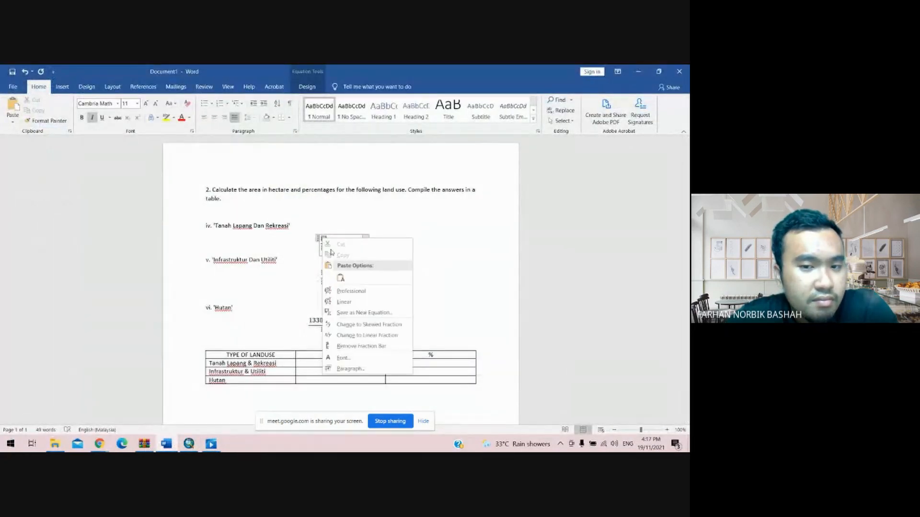
left_click(340, 278)
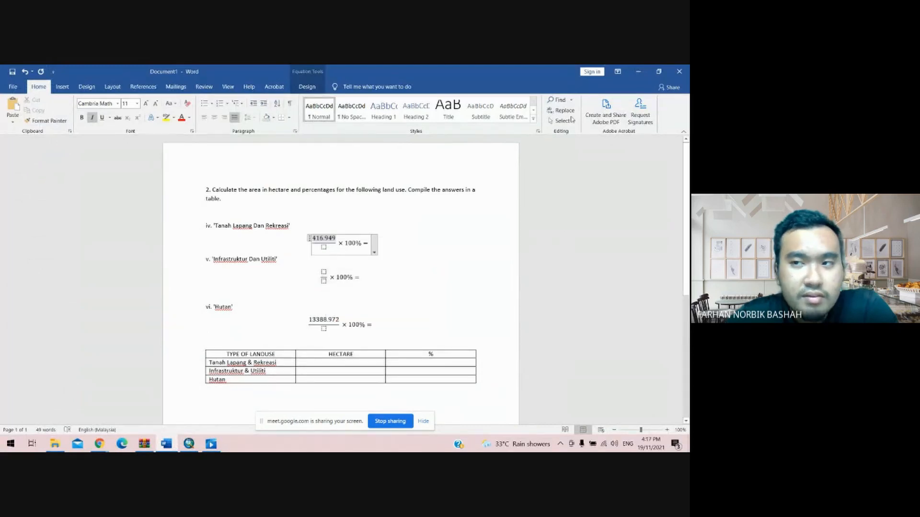
left_click(638, 71)
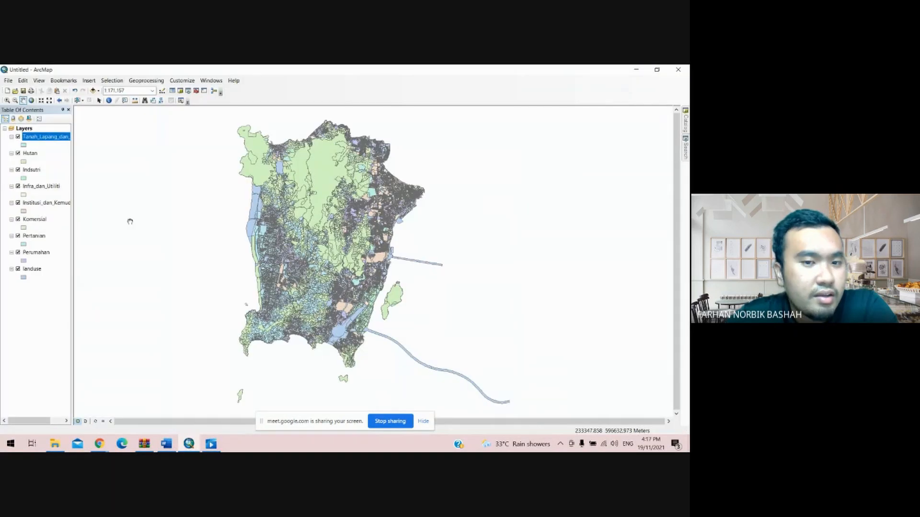
- Open Infra_dan_Utiliti's attribute table, copy the Sum from its Luas_Hek statistics, and close the statistics and table
left_click(33, 187)
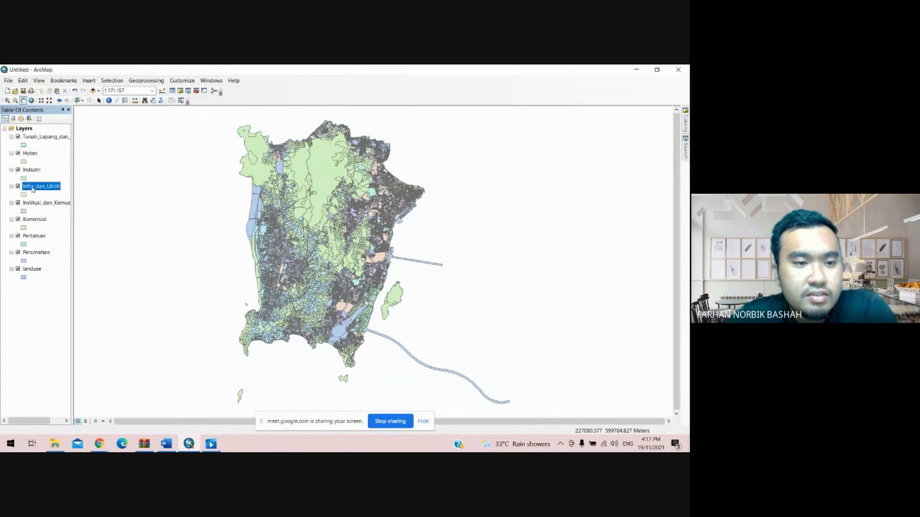
right_click(32, 189)
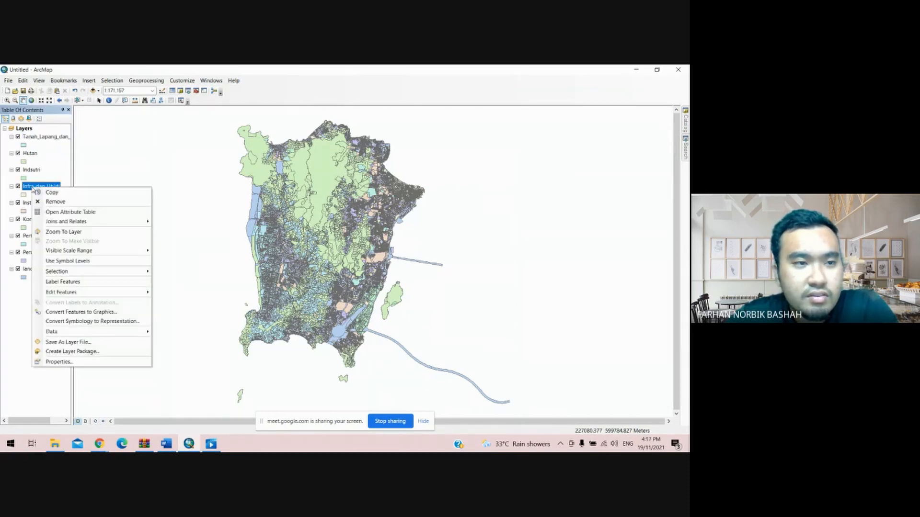
left_click(67, 212)
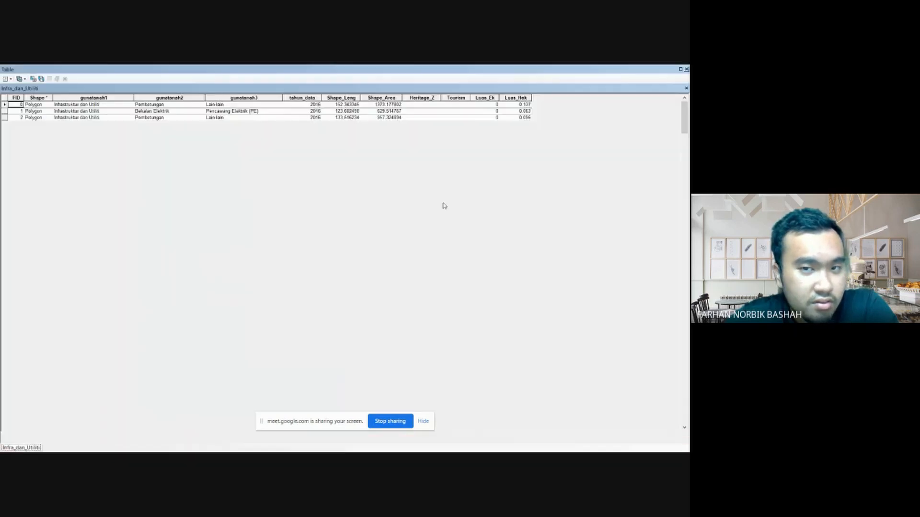
right_click(512, 98)
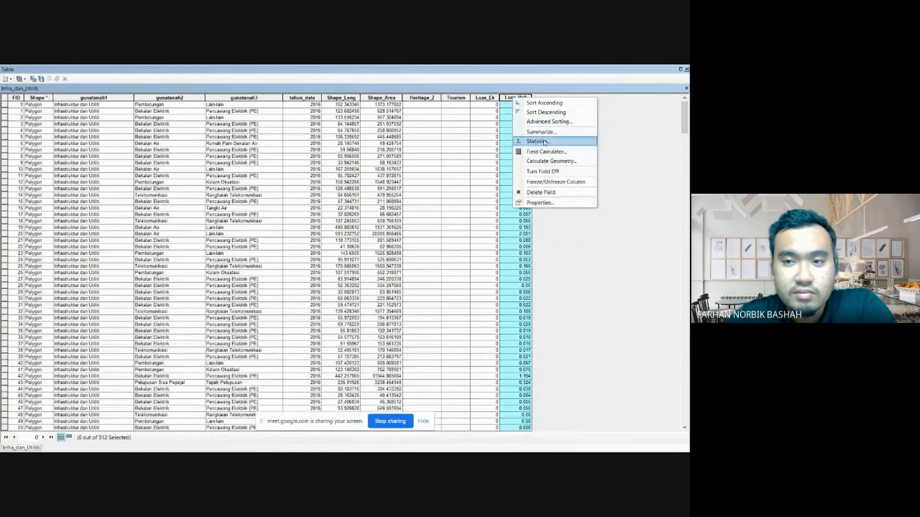
left_click(537, 141)
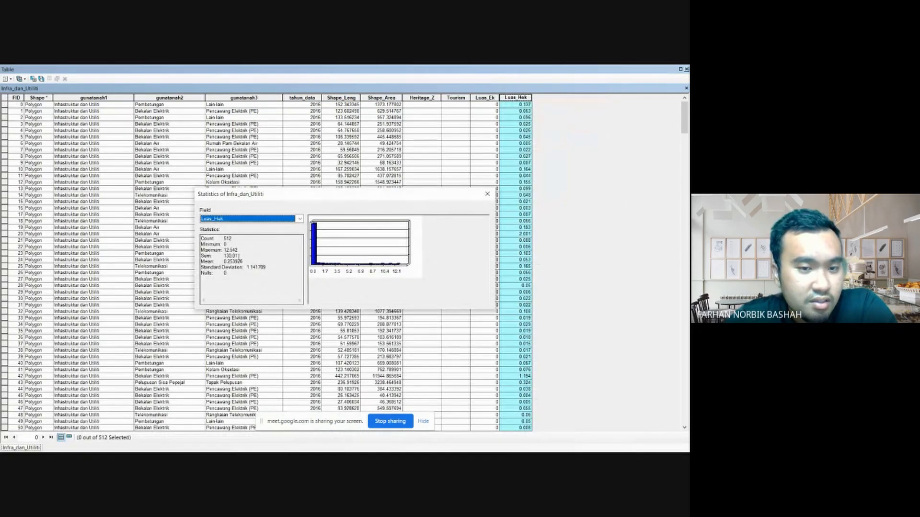
left_click_drag(238, 255, 221, 257)
right_click(229, 257)
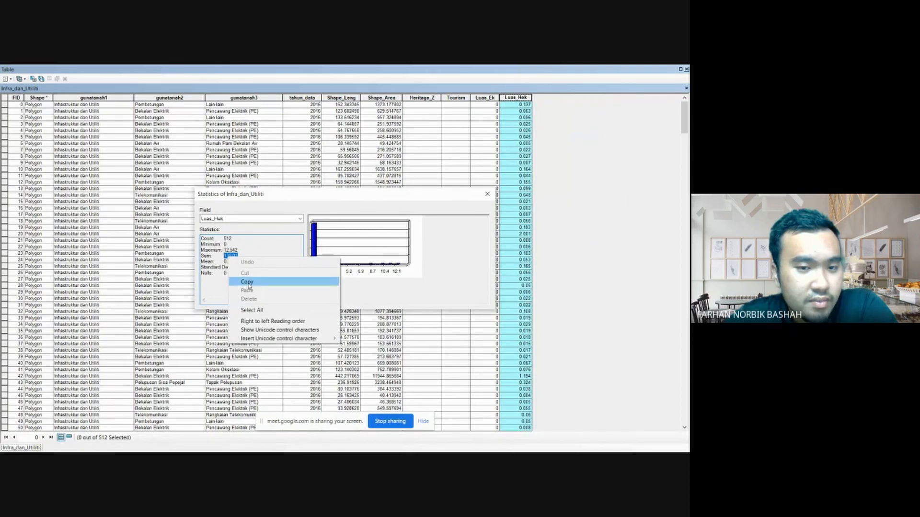
left_click(247, 282)
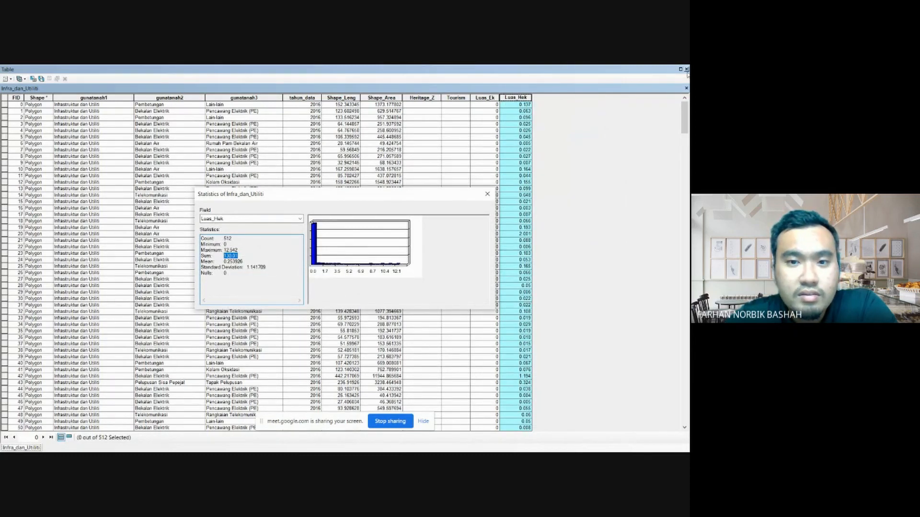
left_click(487, 193)
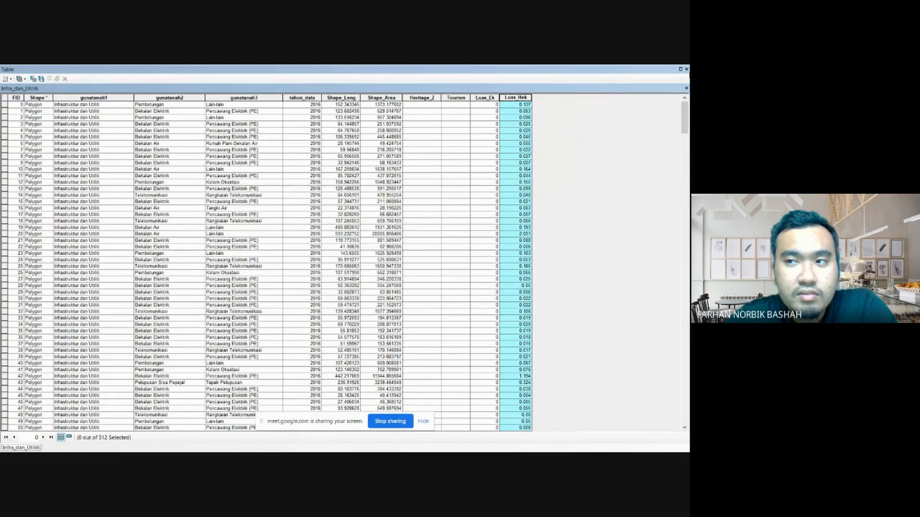
left_click(686, 69)
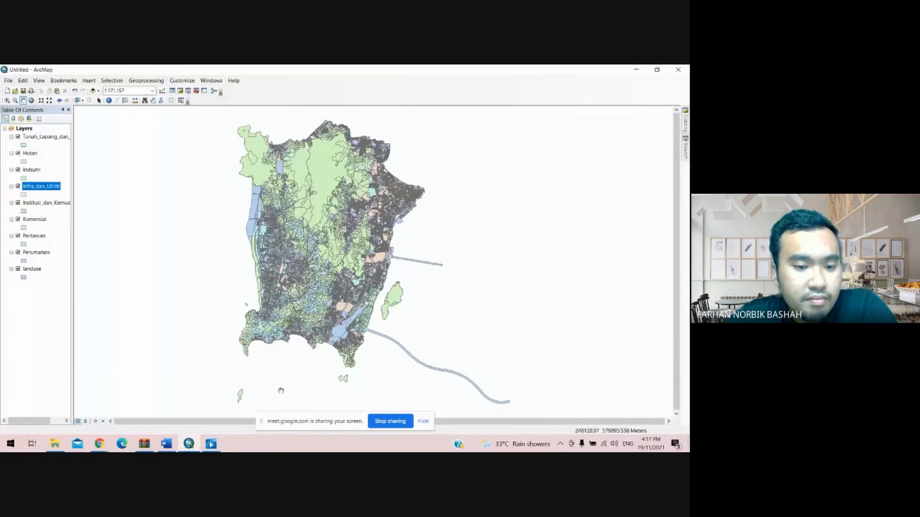
- Switch to Word and paste the sum into the numerator of the Infrastruktur Dan Utiliti equation, then minimize Word
left_click(166, 444)
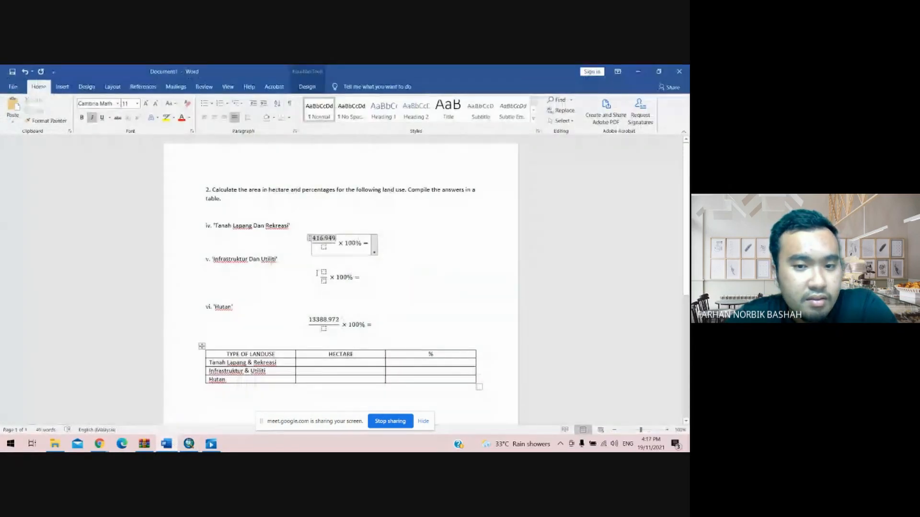
right_click(323, 272)
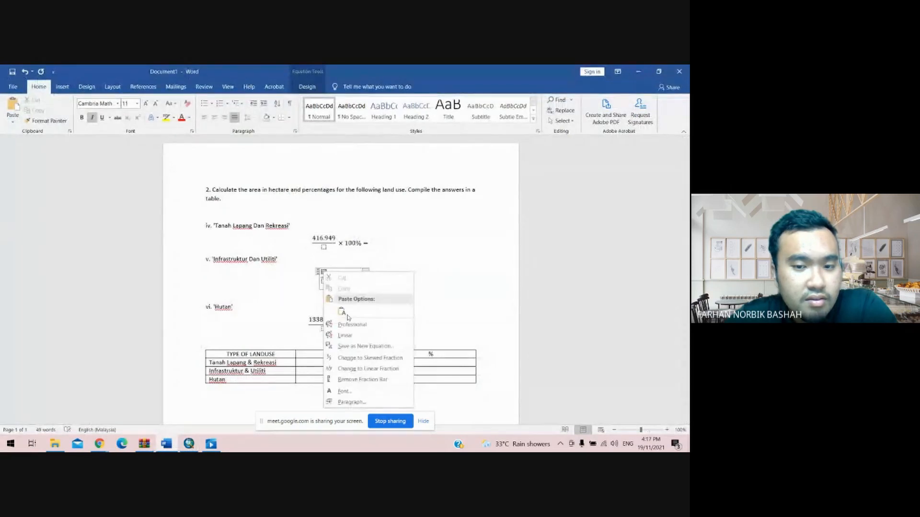
left_click(342, 312)
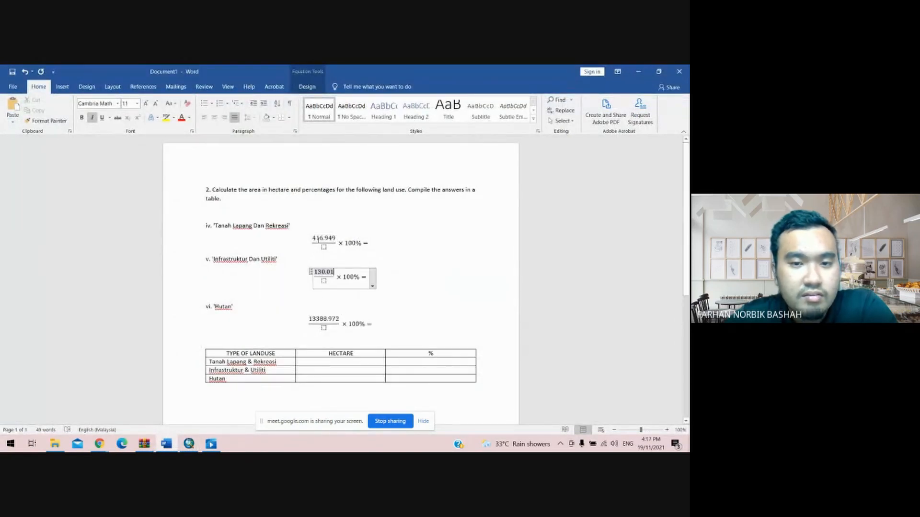
left_click(637, 72)
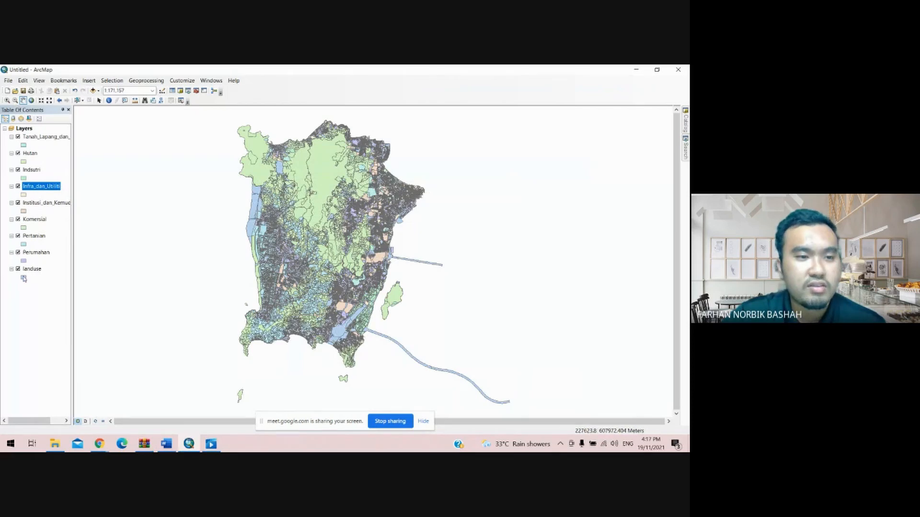
- Open the landuse layer's attribute table and add a Double field named Luas_Hektar with precision 10 and scale 3
left_click(33, 270)
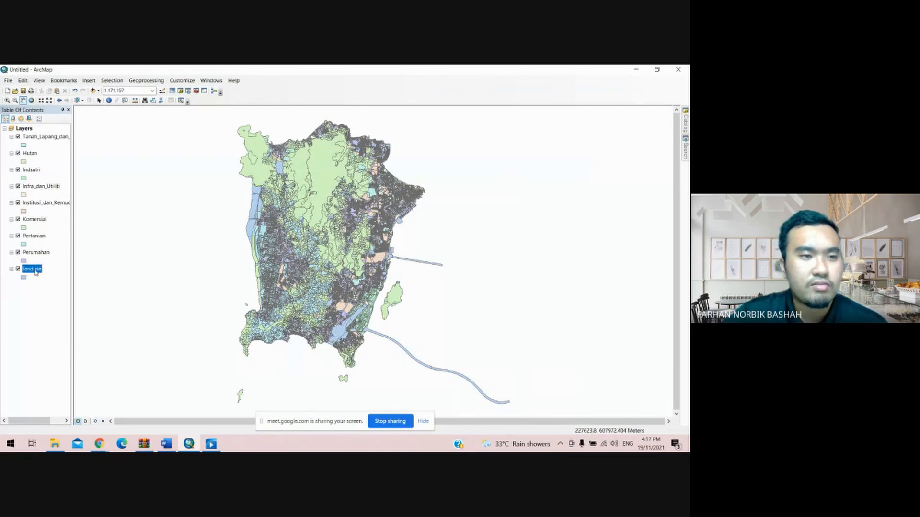
right_click(36, 272)
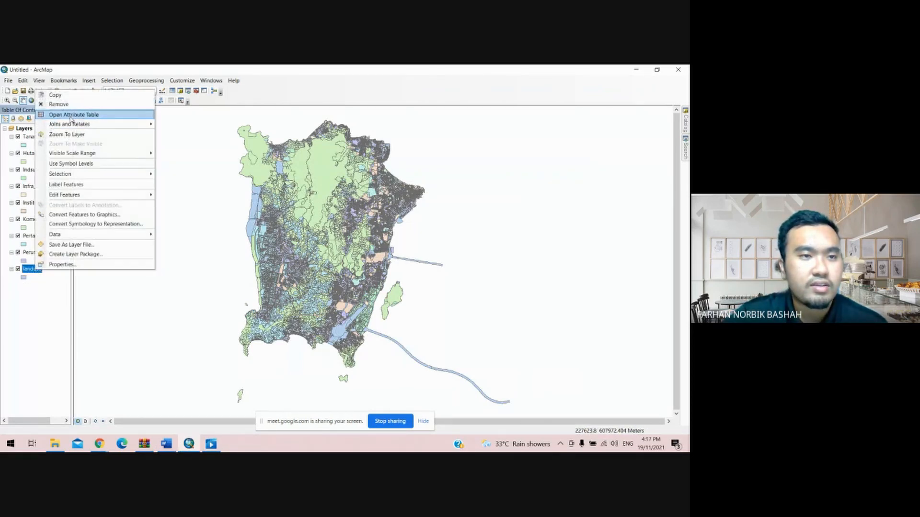
left_click(69, 115)
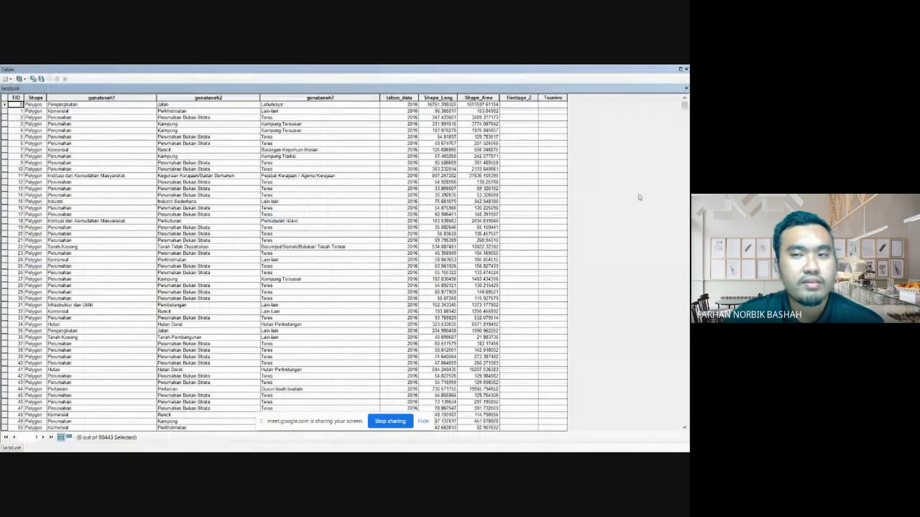
left_click(11, 80)
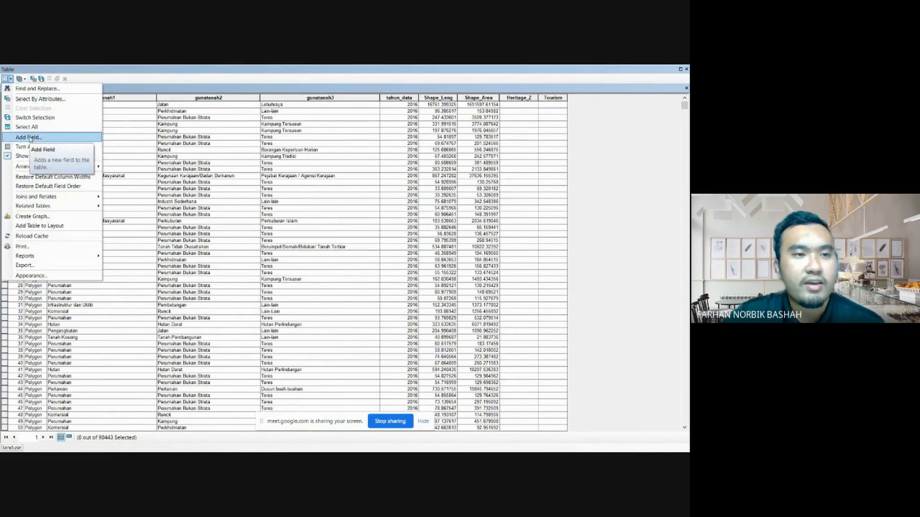
left_click(30, 137)
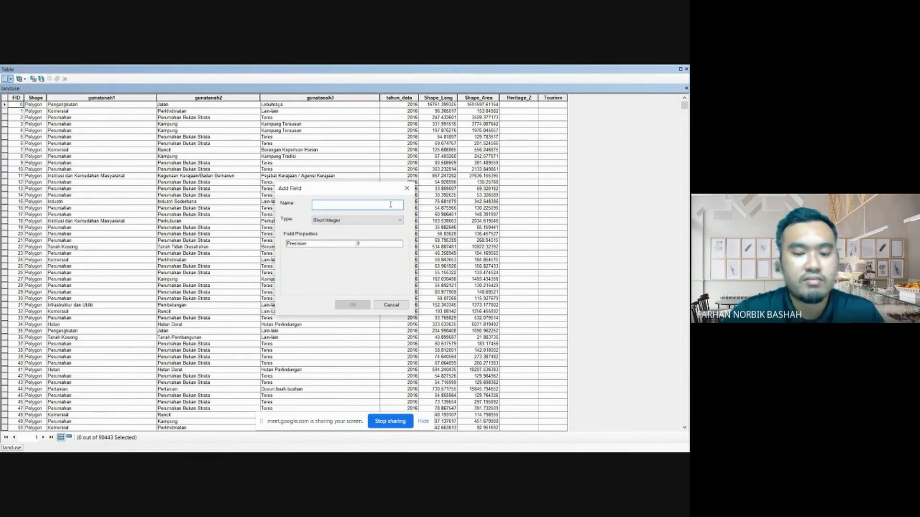
type("Lu")
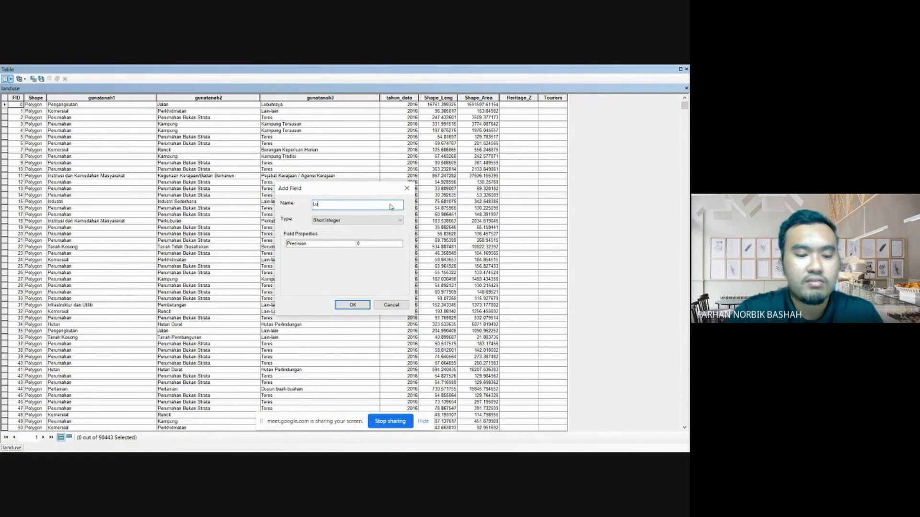
type("as_Hektar")
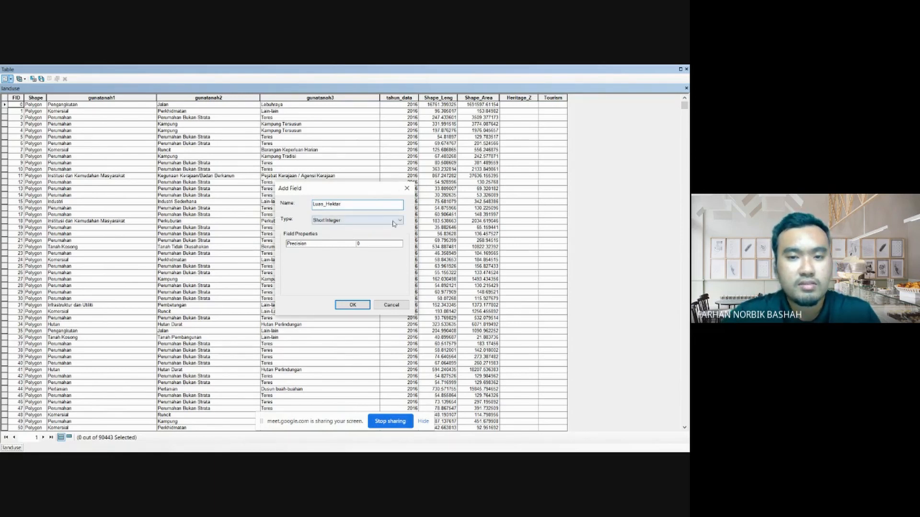
left_click(393, 222)
left_click(375, 245)
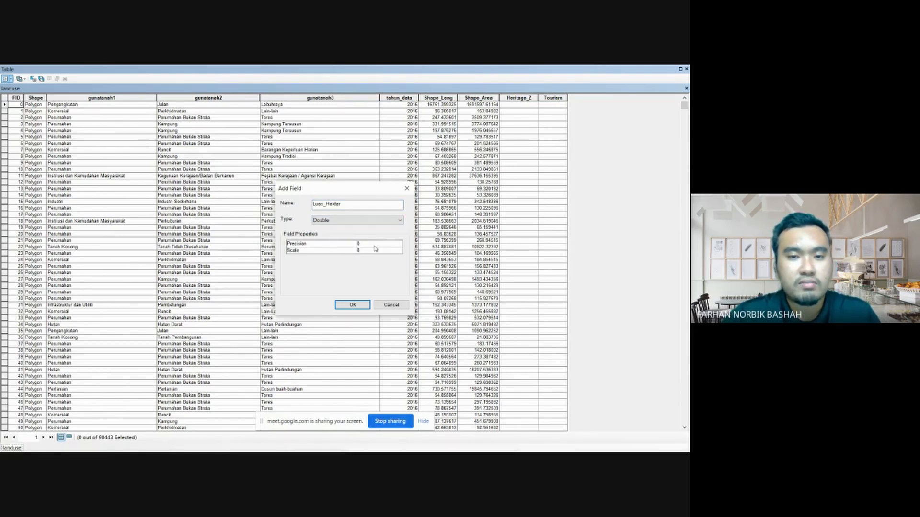
left_click(365, 243)
left_click(363, 244)
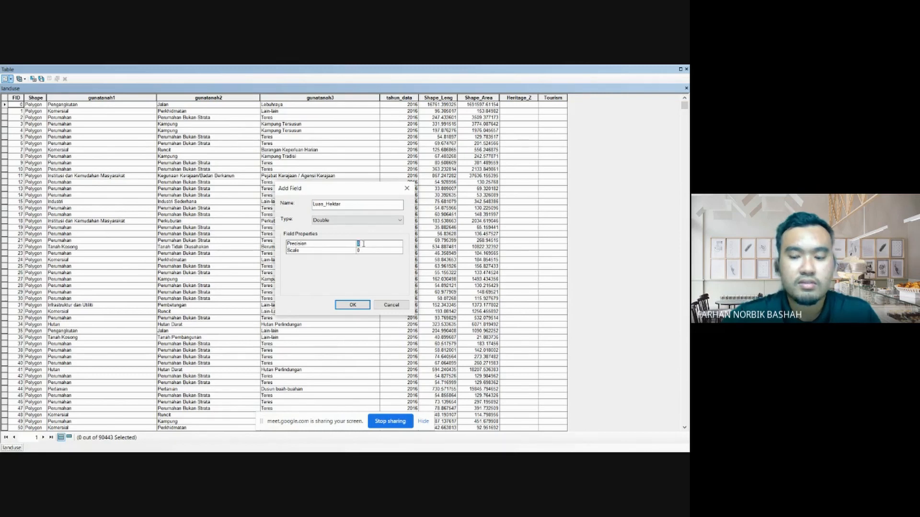
type("10")
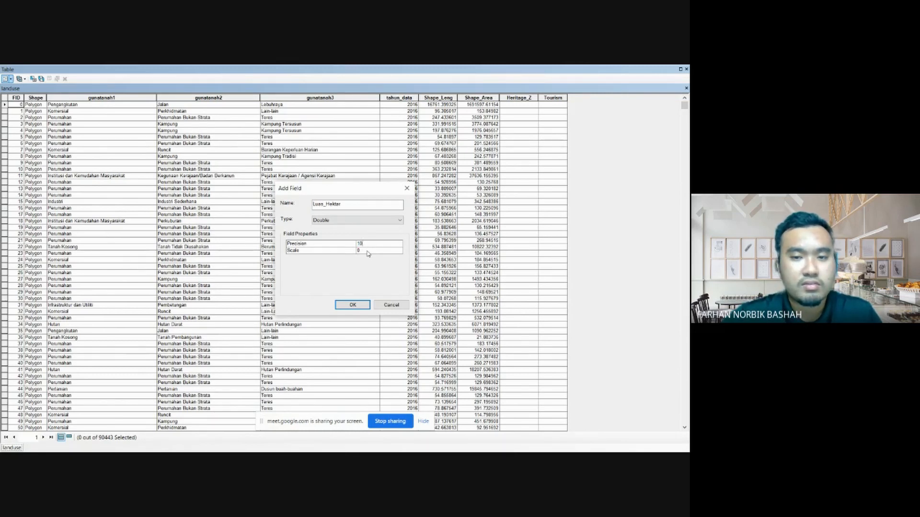
left_click(367, 250)
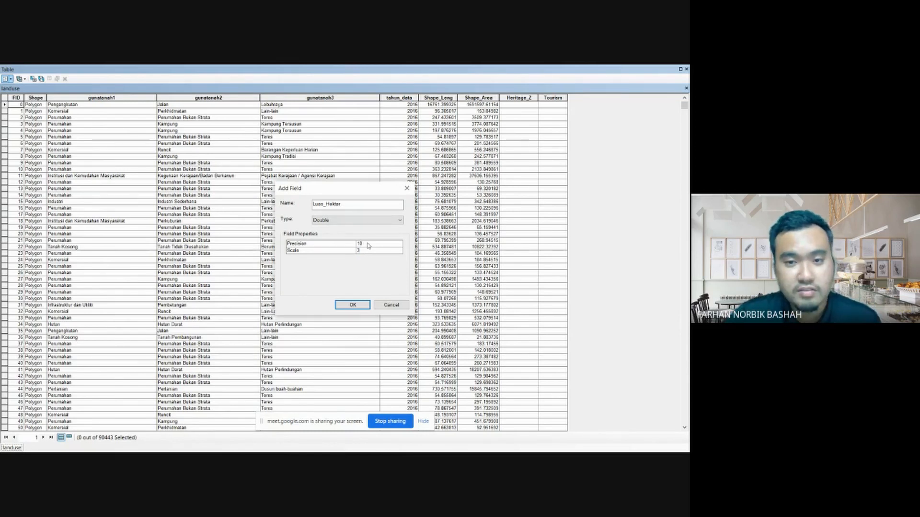
left_click(354, 305)
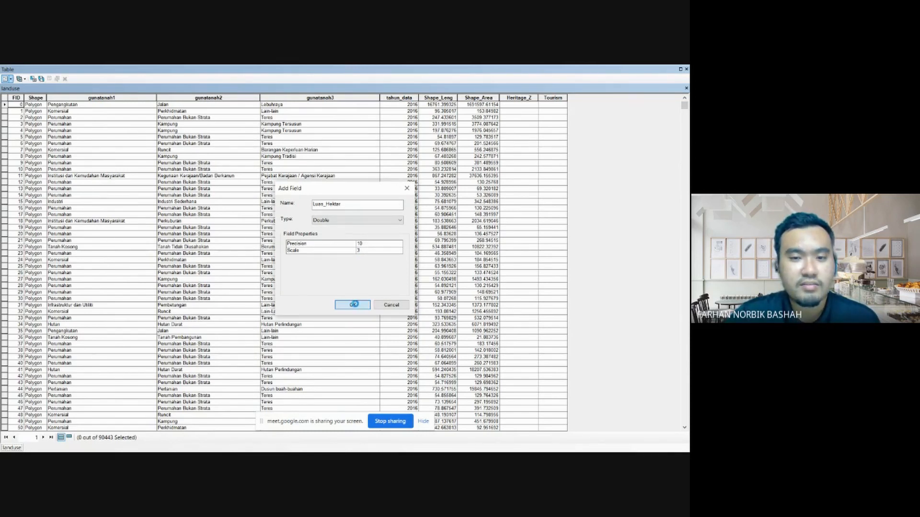
left_click(379, 288)
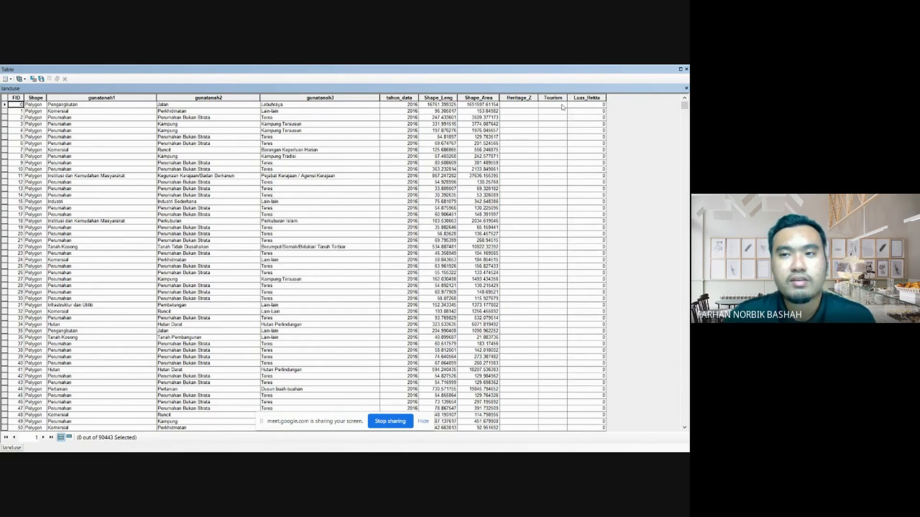
- Calculate geometry for the Luas_Hektar field as area in hectares, accepting the calculation outside an edit session
left_click(586, 97)
right_click(587, 98)
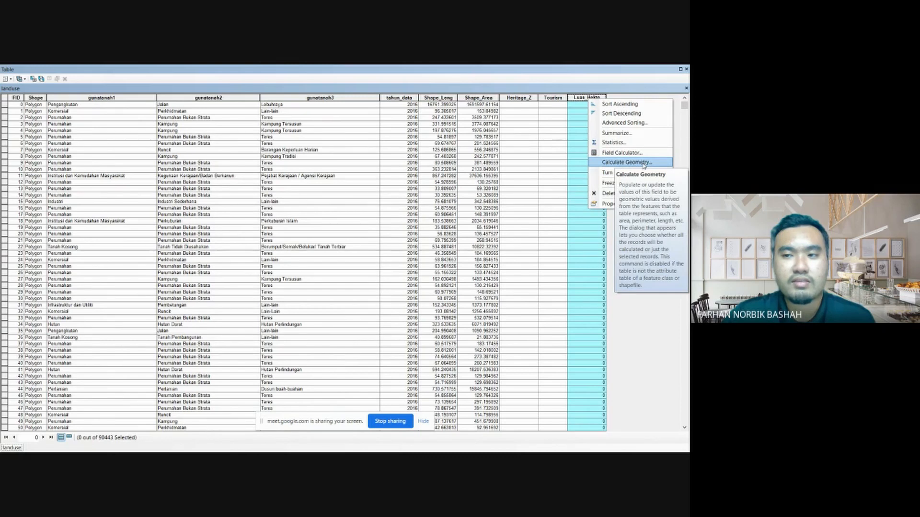
left_click(628, 162)
left_click(322, 275)
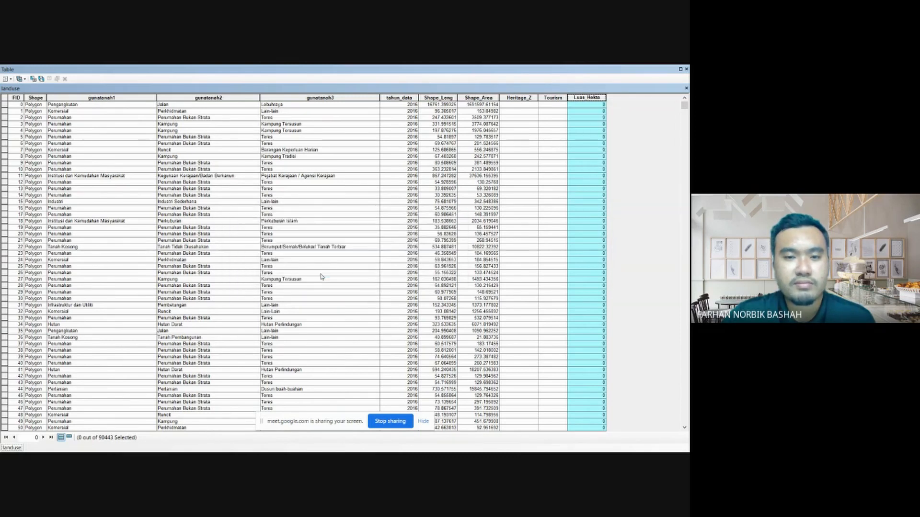
left_click(337, 205)
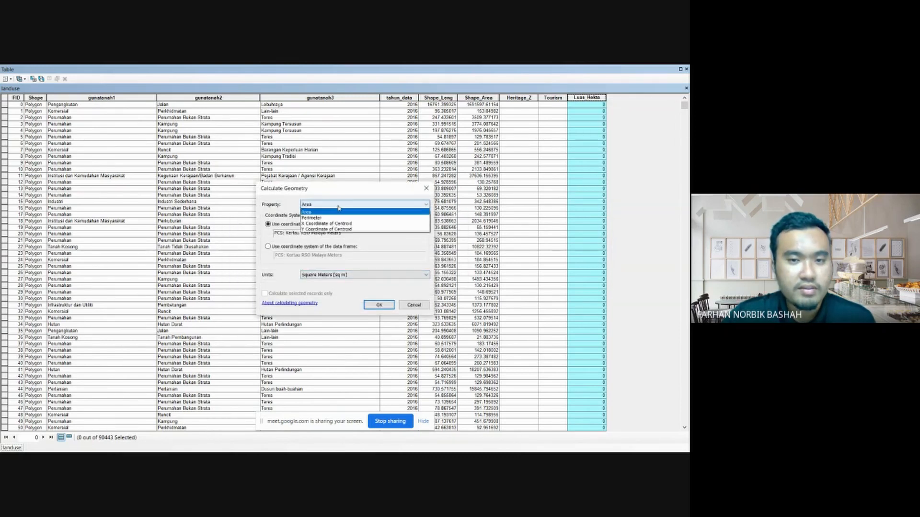
left_click(334, 212)
left_click(337, 275)
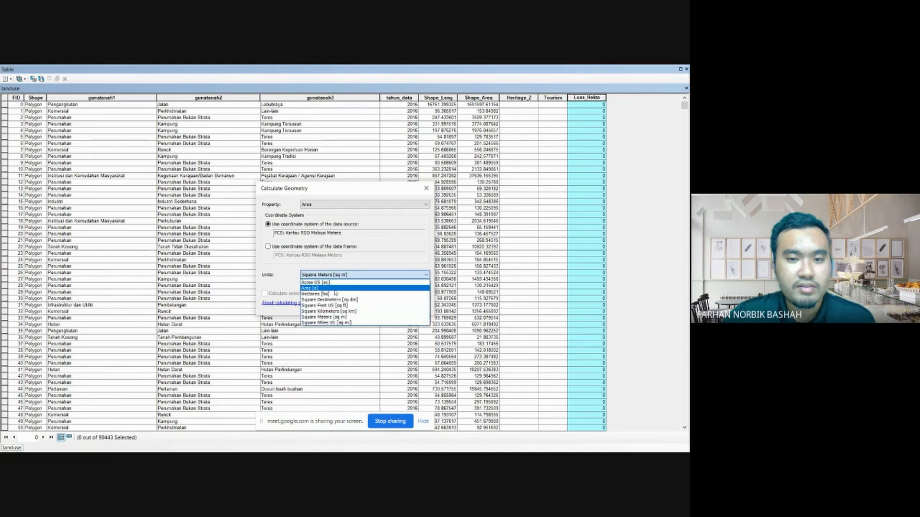
left_click(335, 294)
left_click(382, 308)
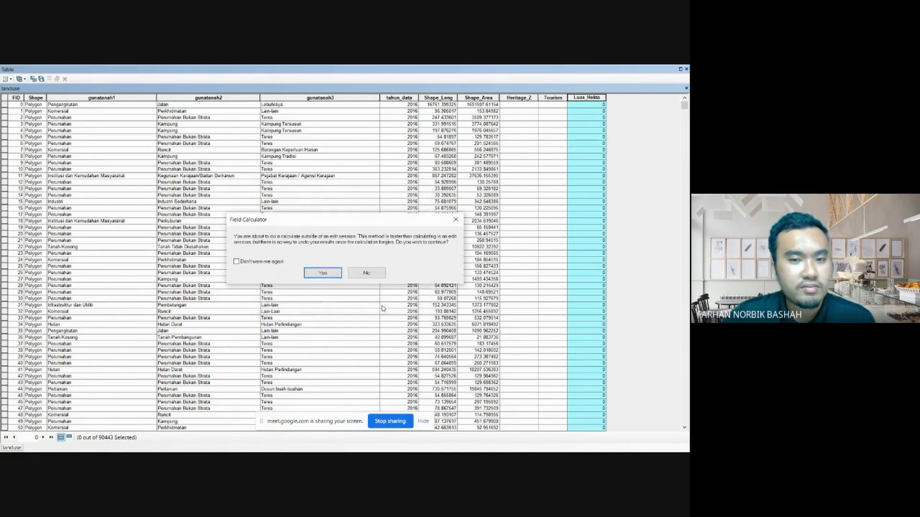
left_click(317, 276)
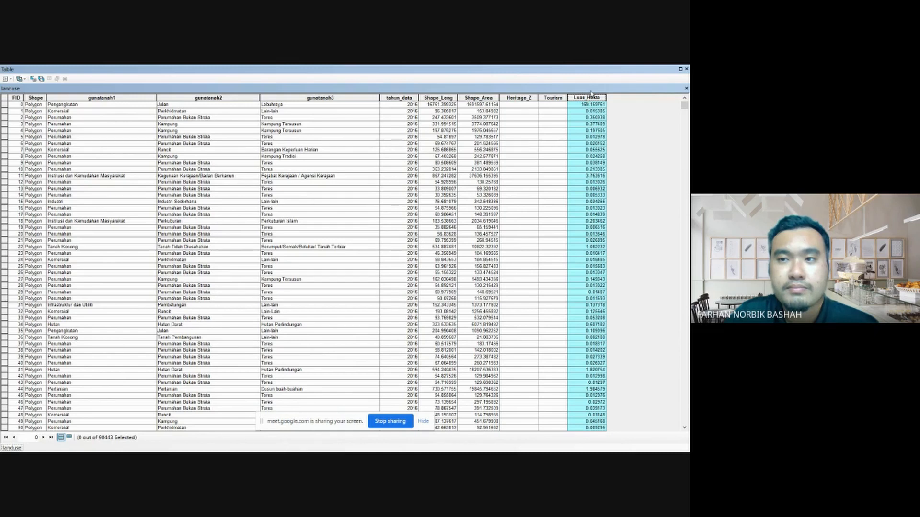
- Open statistics for the landuse layer's Luas_Hektar field, copy the Sum, and close the statistics and attribute table
right_click(587, 99)
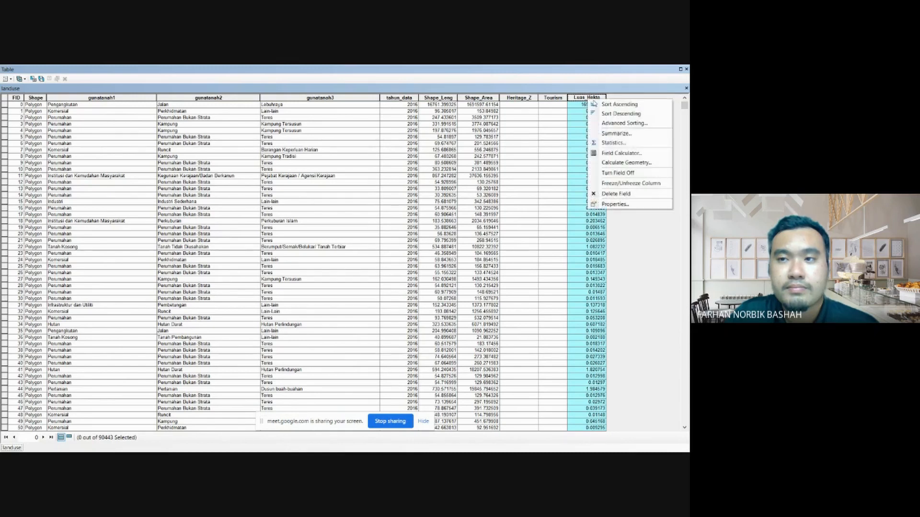
left_click(607, 144)
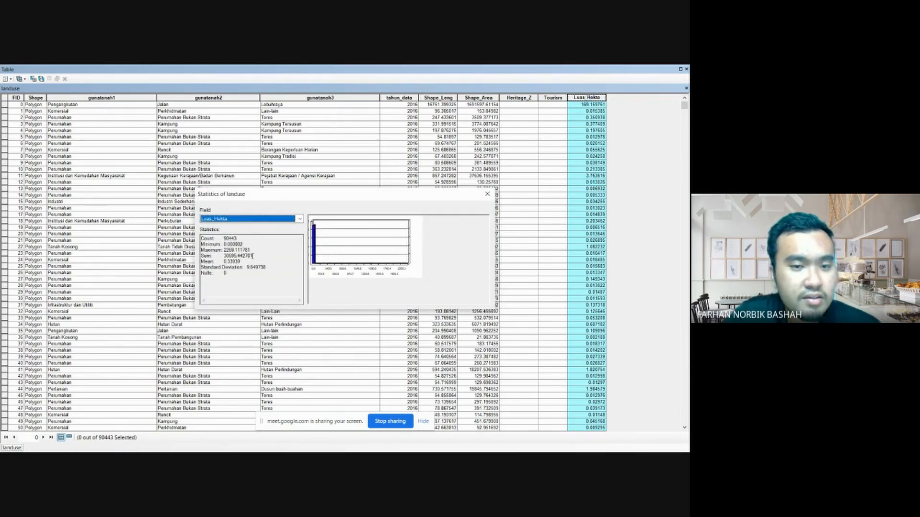
left_click_drag(252, 257, 224, 255)
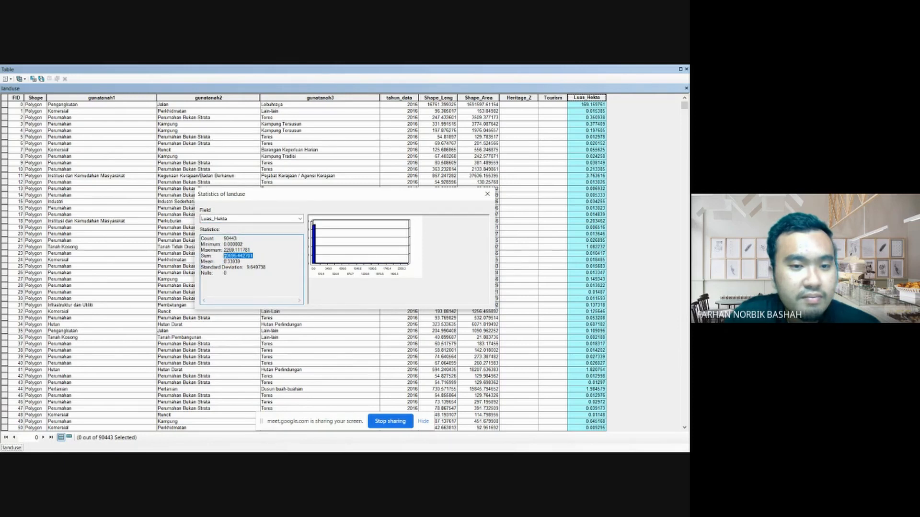
right_click(235, 256)
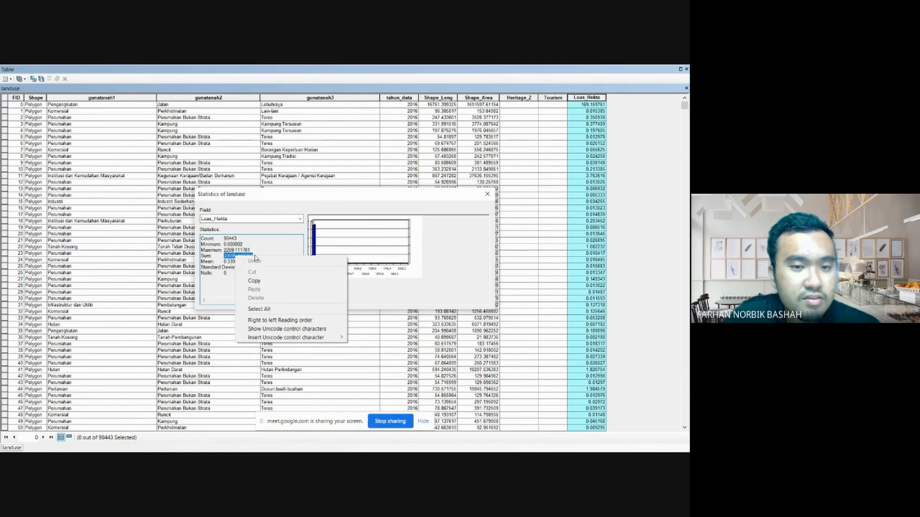
left_click(254, 282)
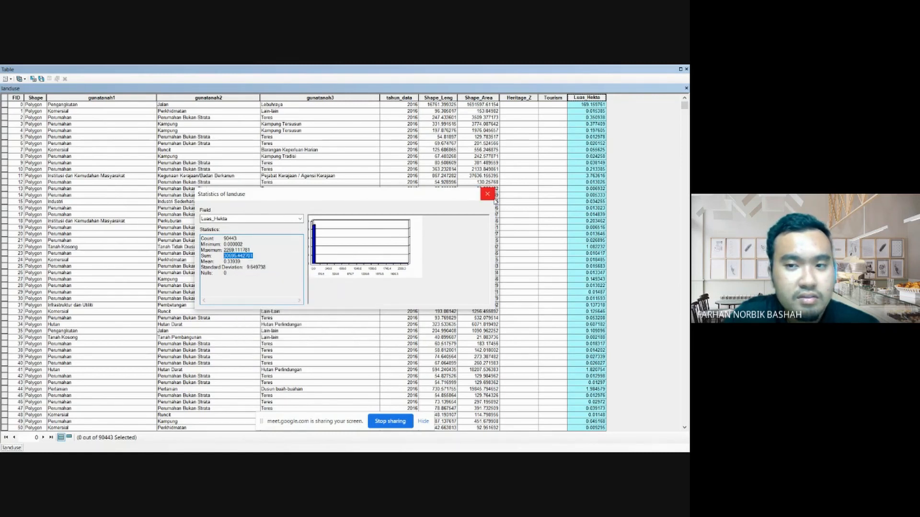
left_click(488, 196)
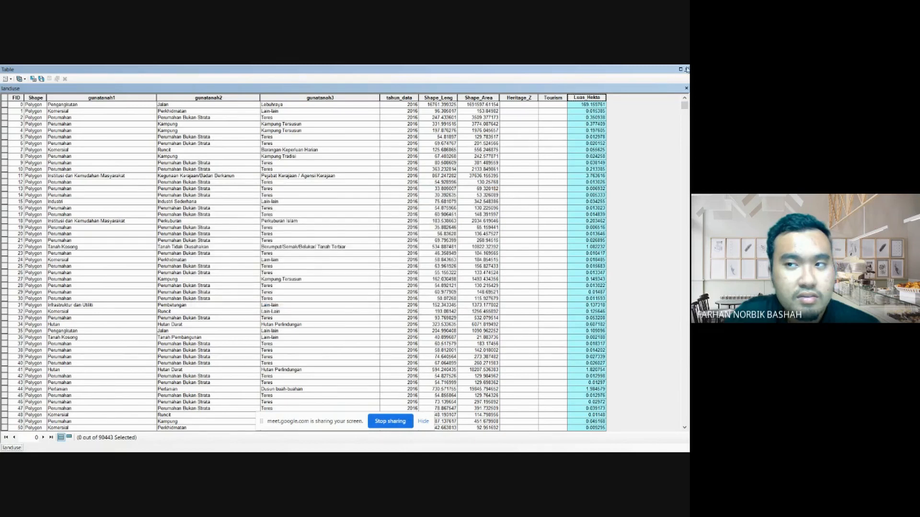
left_click(686, 69)
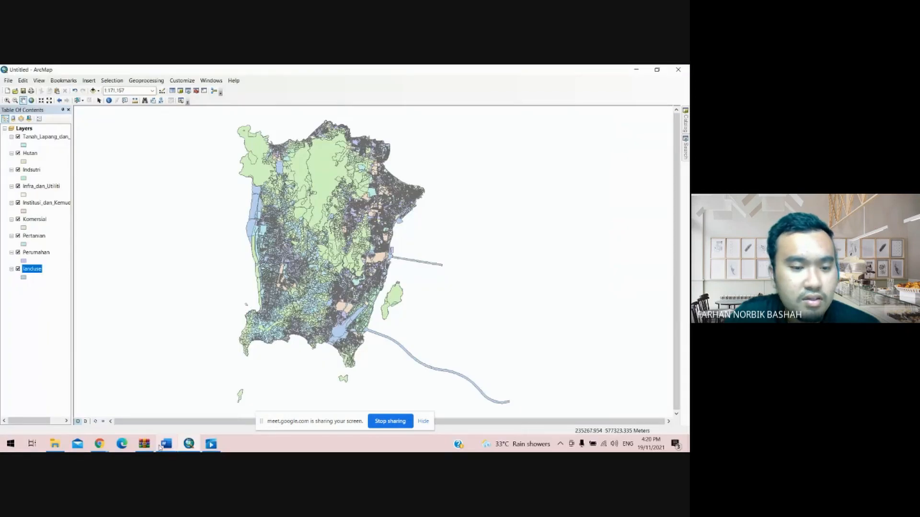
- Switch to Word and paste the landuse sum into the denominators of all three percentage equations
left_click(167, 444)
left_click(323, 247)
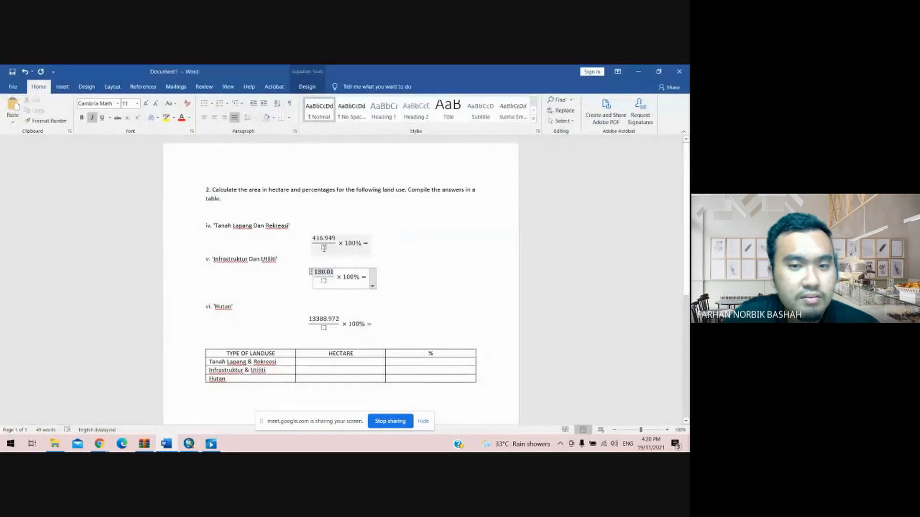
right_click(324, 248)
left_click(342, 288)
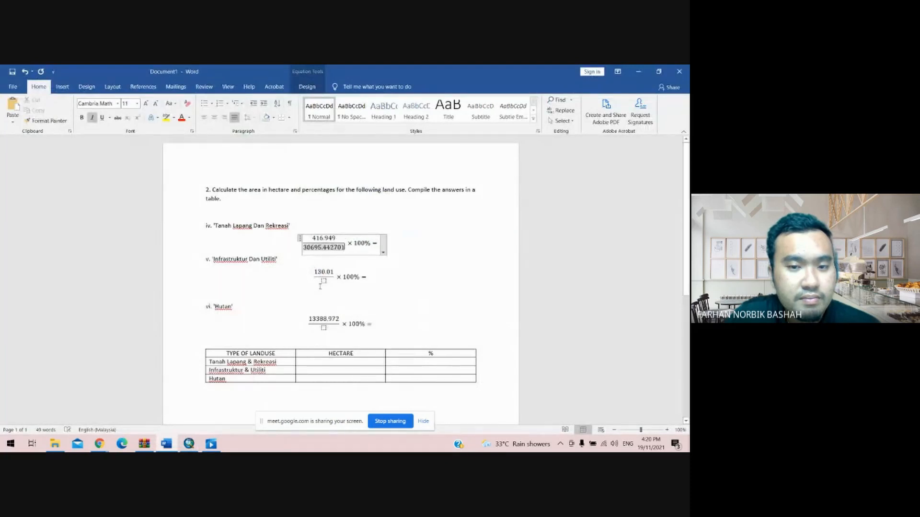
left_click(324, 281)
right_click(323, 281)
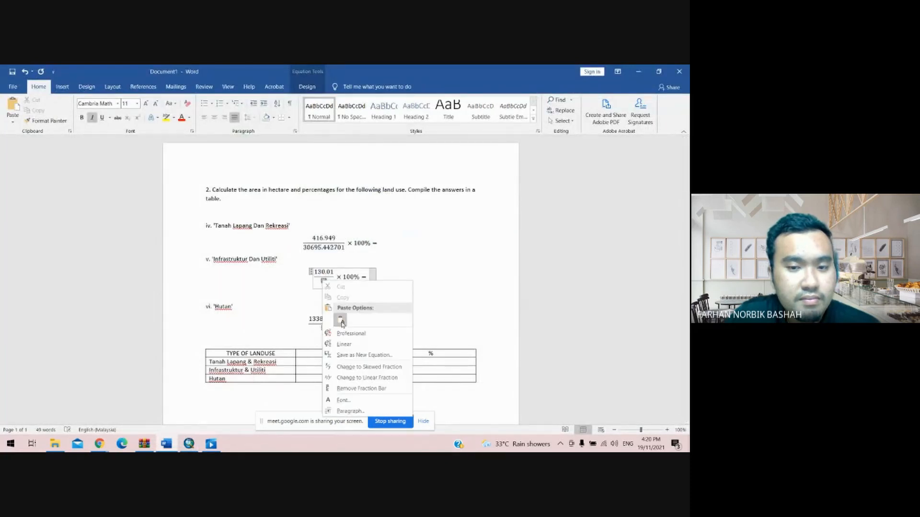
left_click(341, 321)
left_click(324, 328)
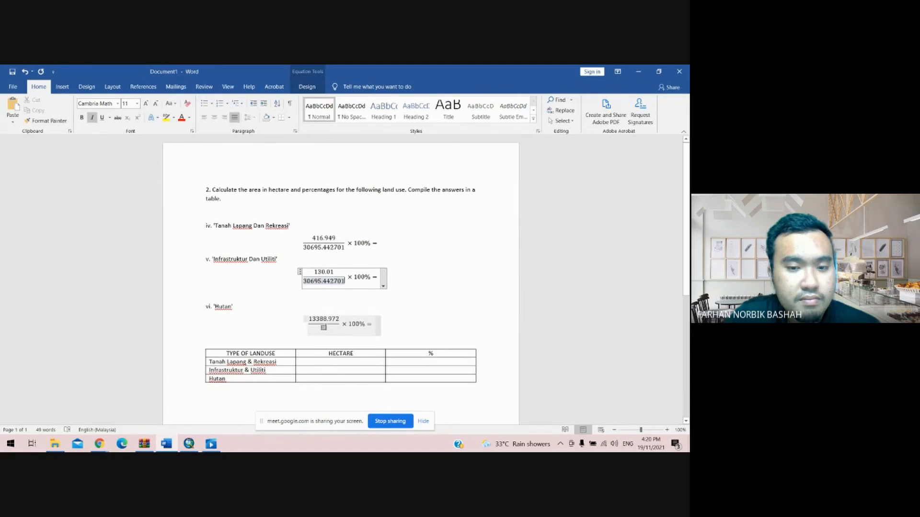
right_click(324, 329)
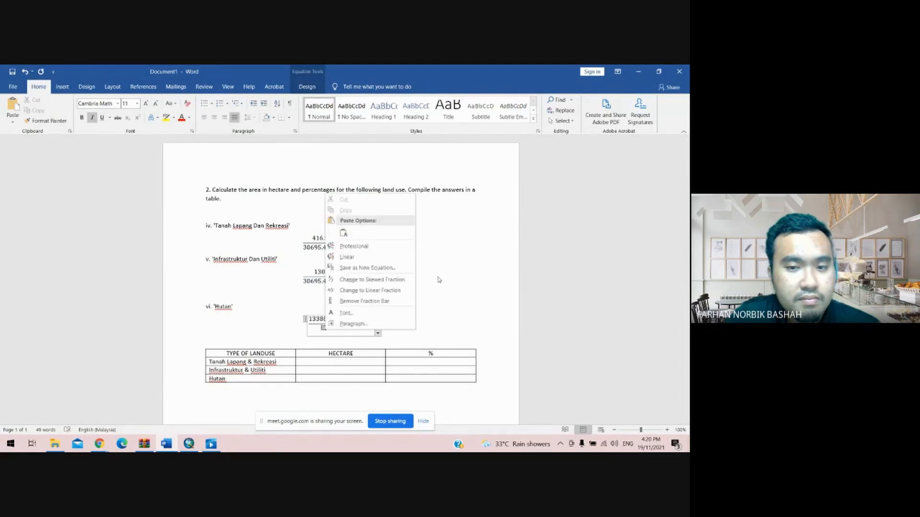
left_click(343, 233)
left_click(384, 244)
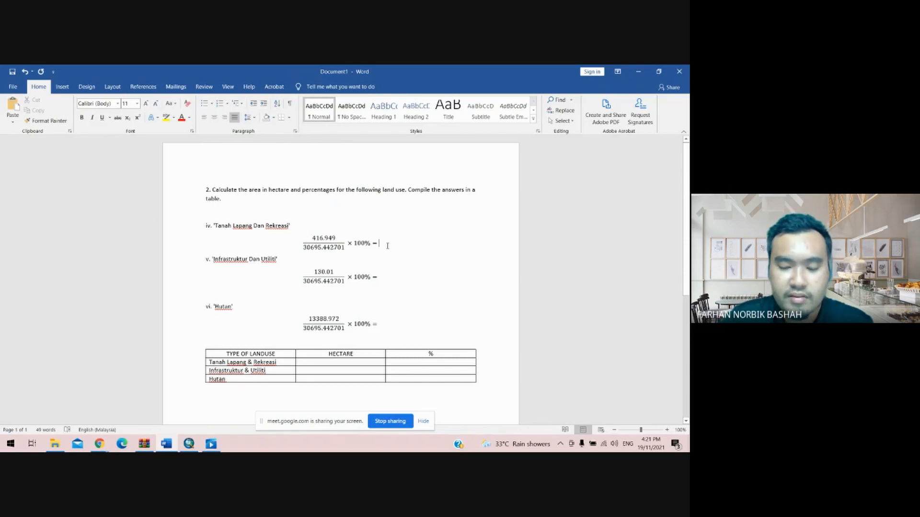
type("1")
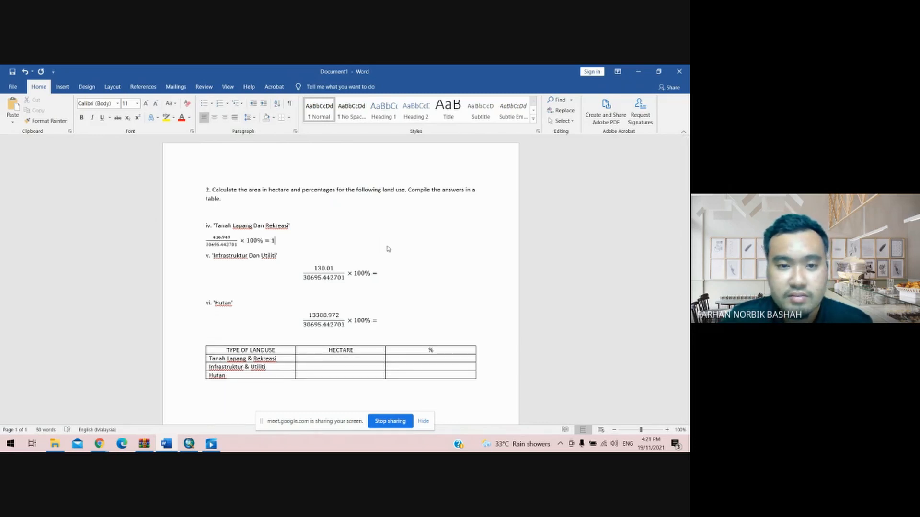
type(".")
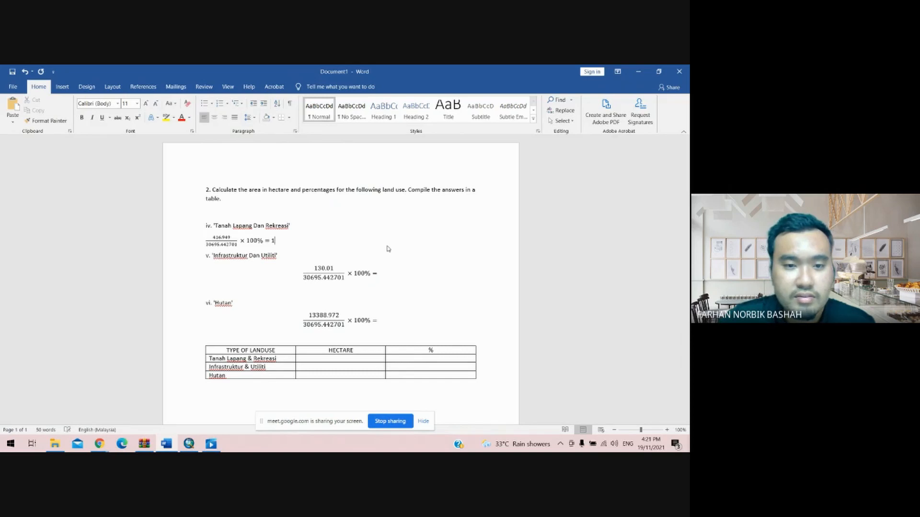
key("BackSpace")
- Enter 1.35% as the result of the Tanah Lapang Dan Rekreasi percentage equation
left_click(380, 249)
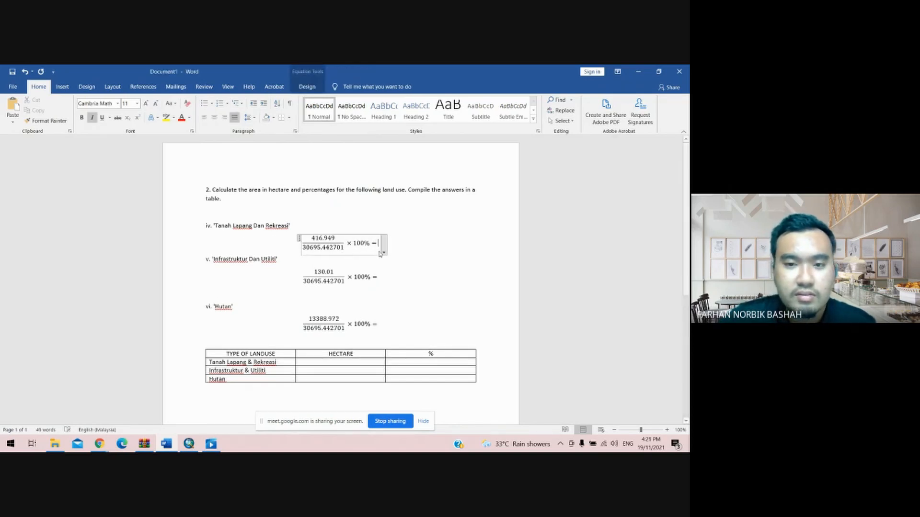
type("1.")
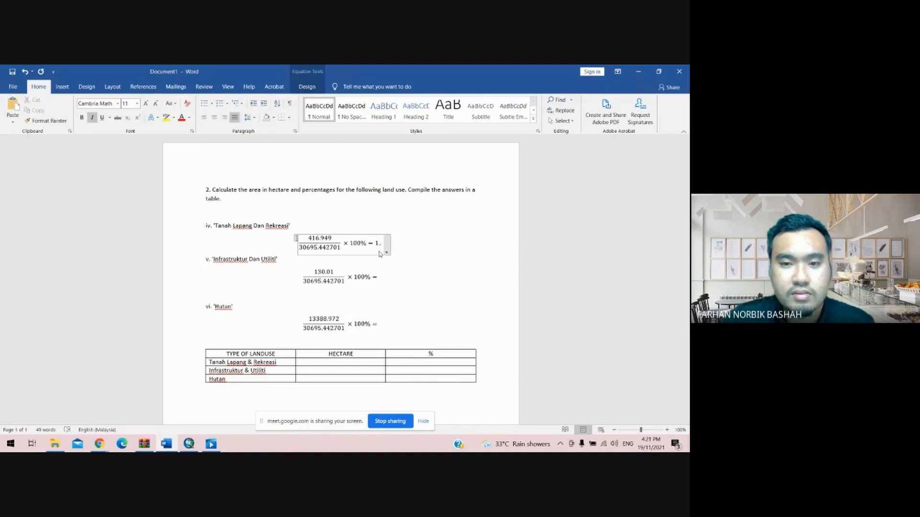
key("BackSpace")
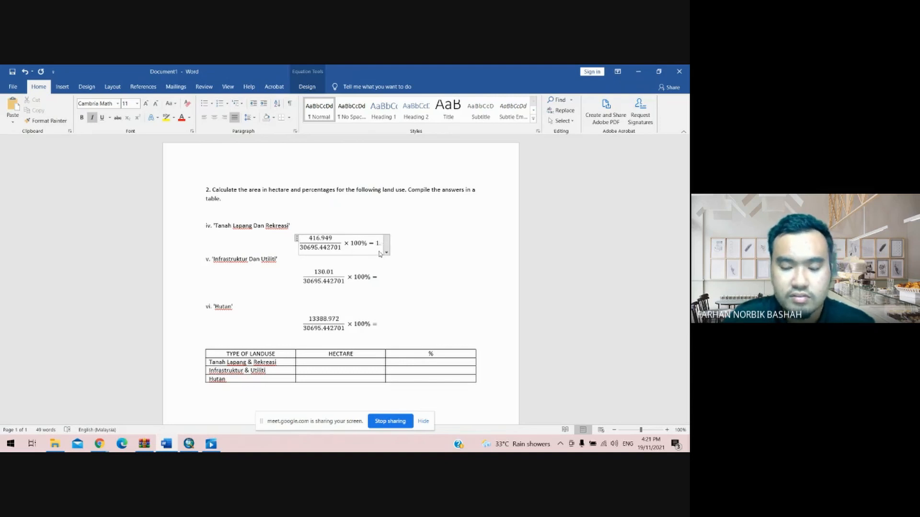
type(".")
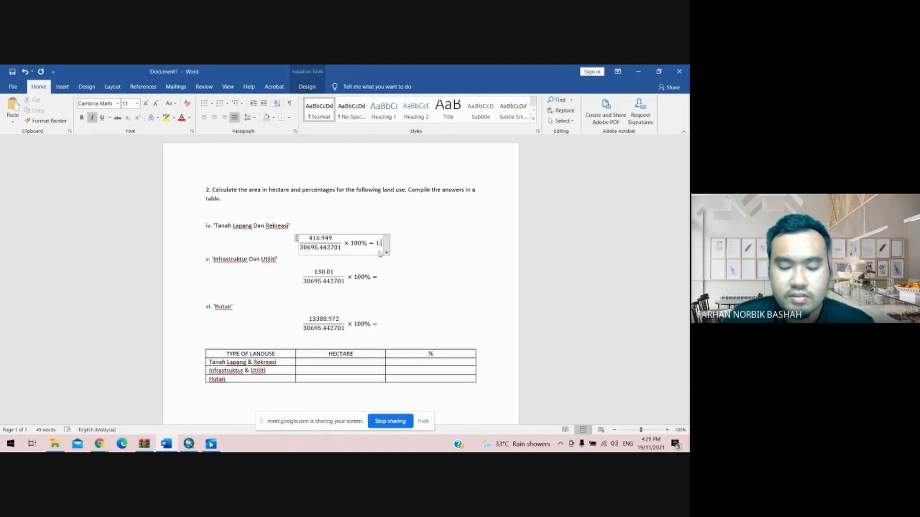
type("35")
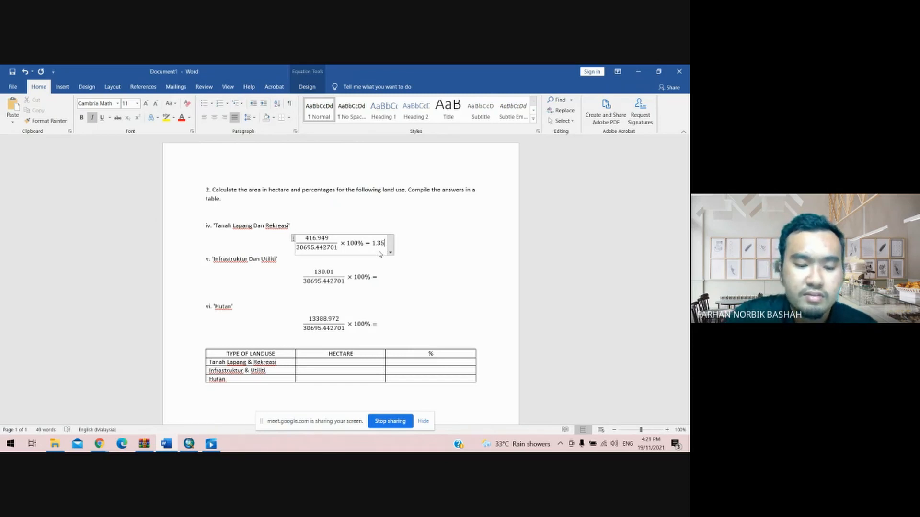
type("%")
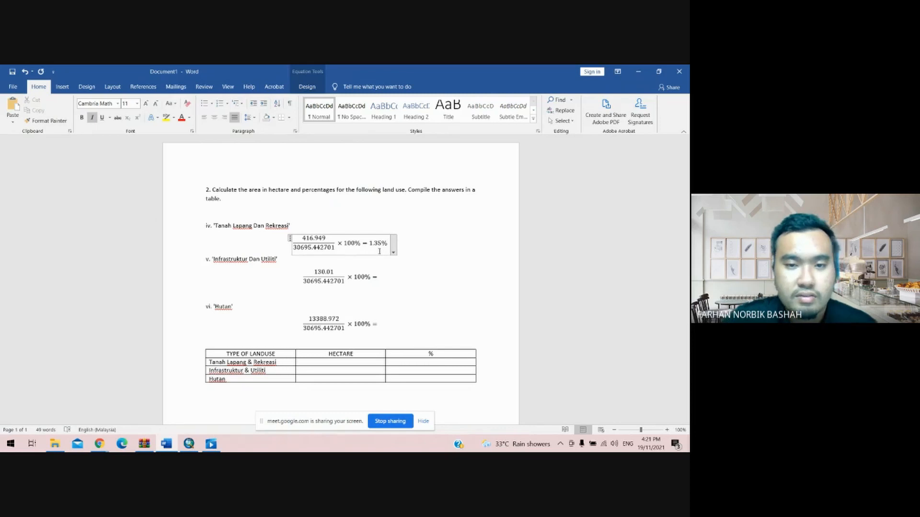
- Enter 0.42% as the result of the Infrastruktur Dan Utiliti percentage equation
left_click(381, 282)
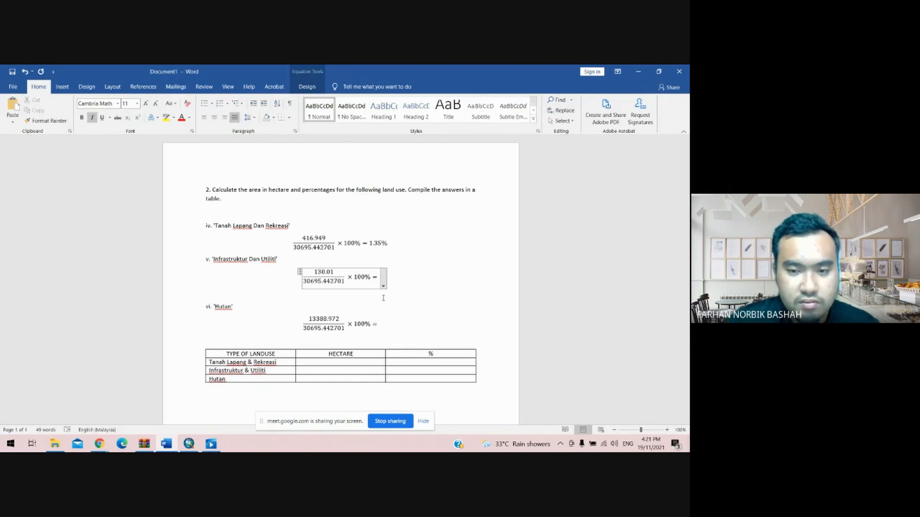
left_click(381, 278)
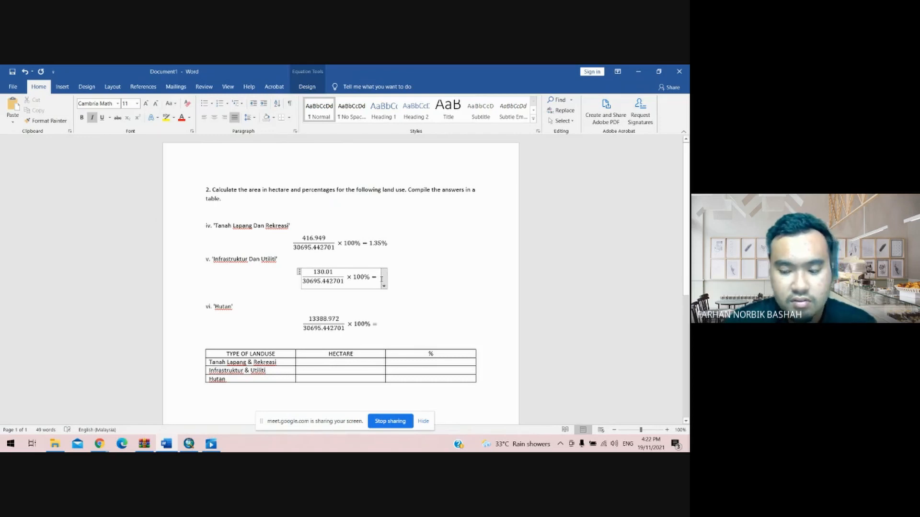
type("0.42")
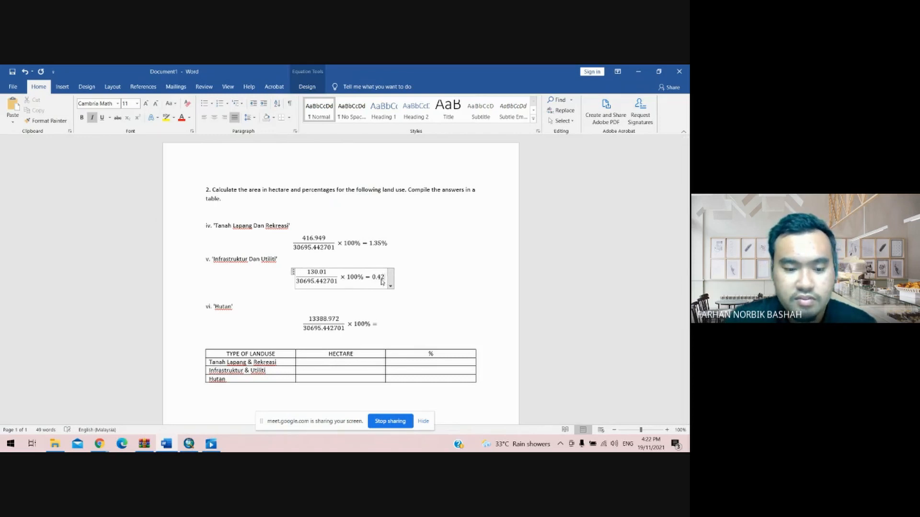
type("%")
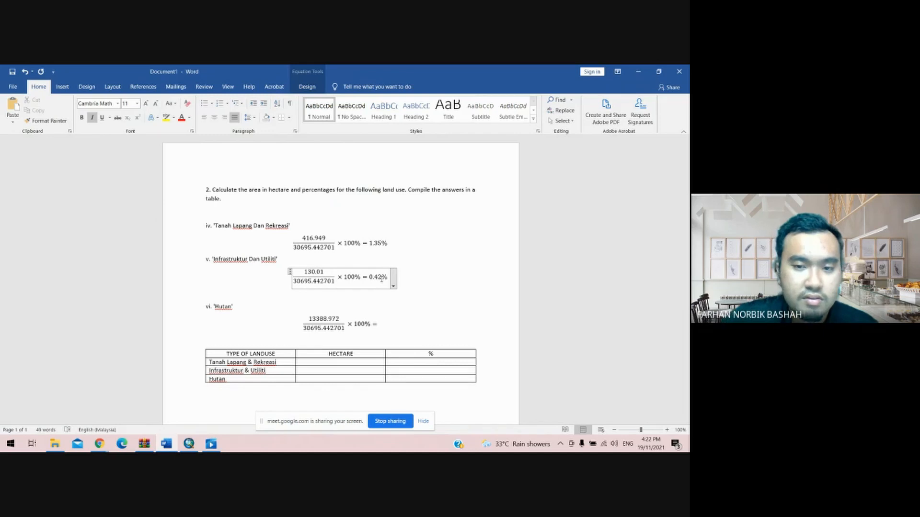
- Enter 43.62% as the result of the Hutan percentage equation
left_click(380, 329)
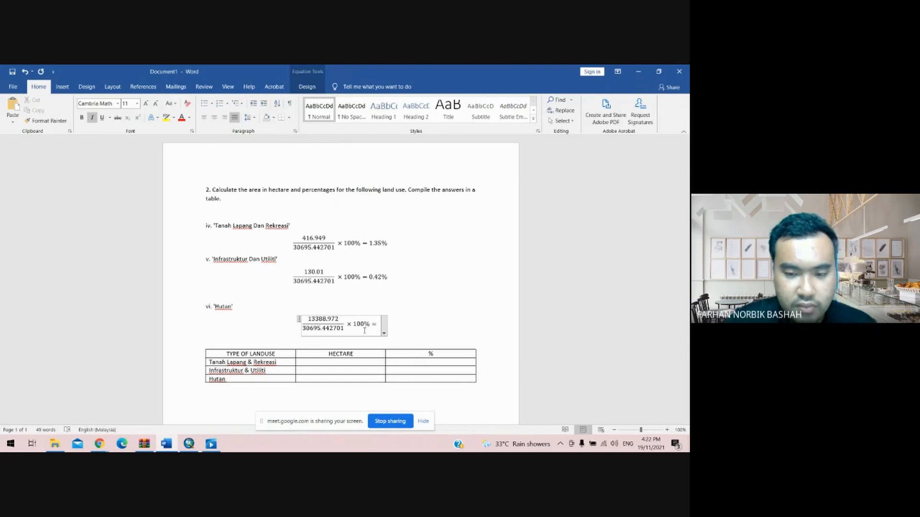
type("4")
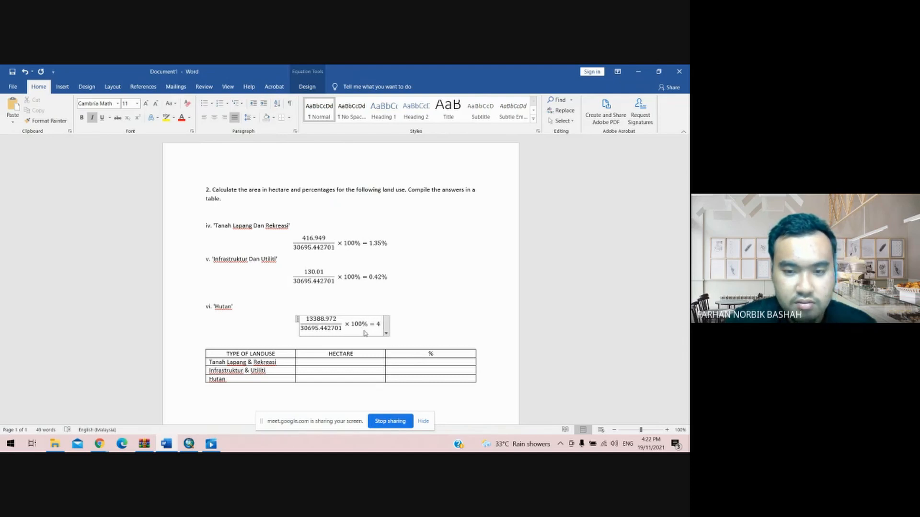
type("3")
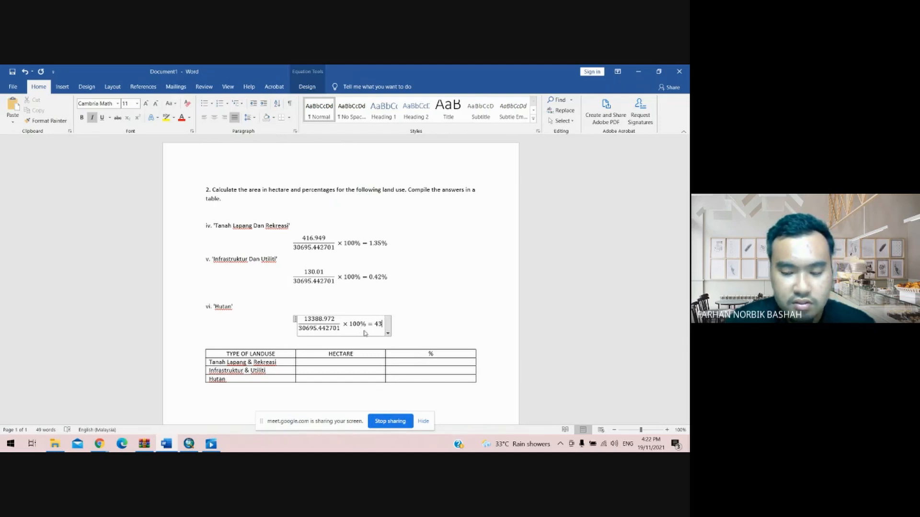
type(".6")
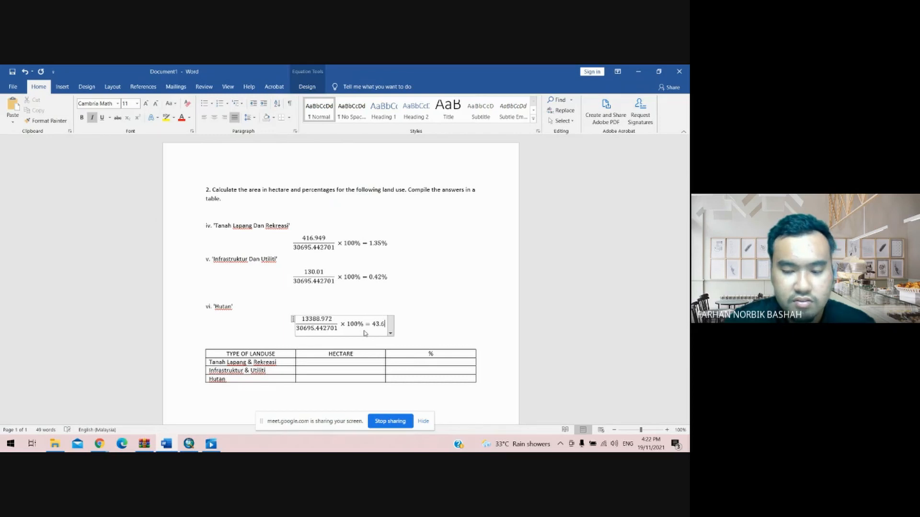
type("2")
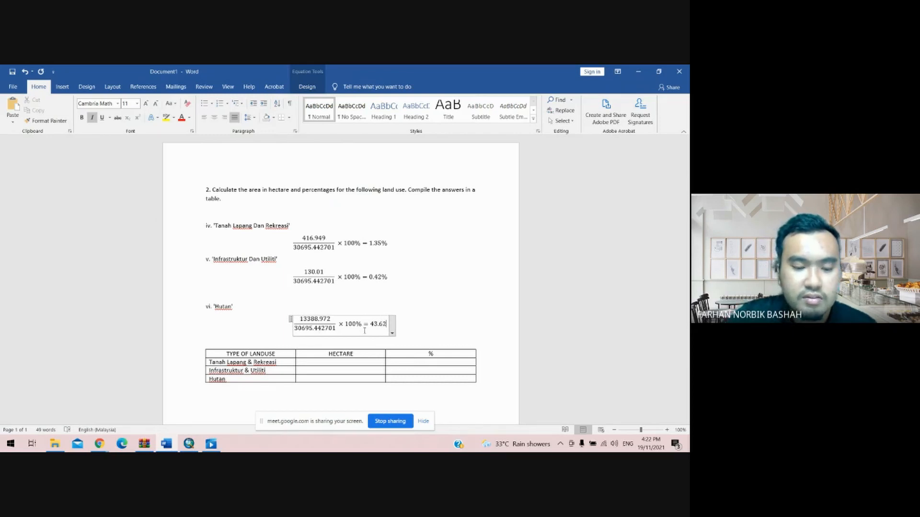
type("%")
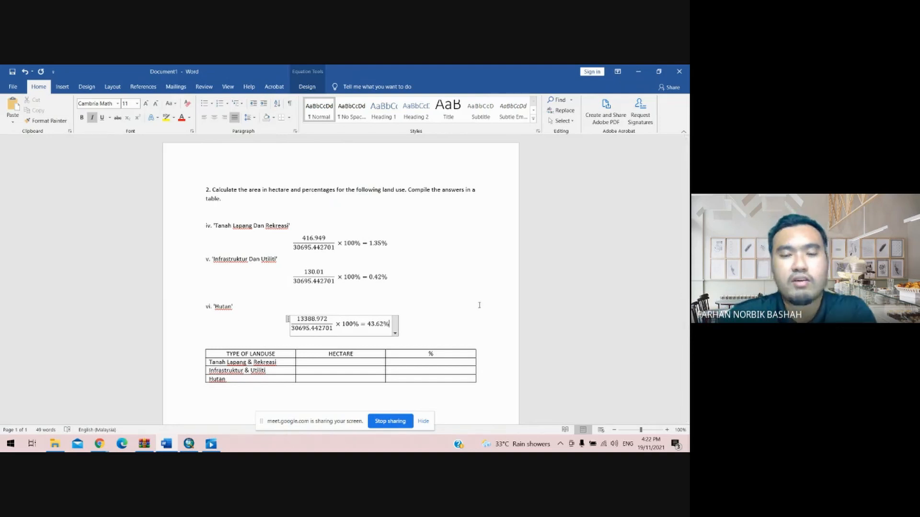
- Copy the 1.35% result from the Tanah Lapang Dan Rekreasi equation
left_click(422, 334)
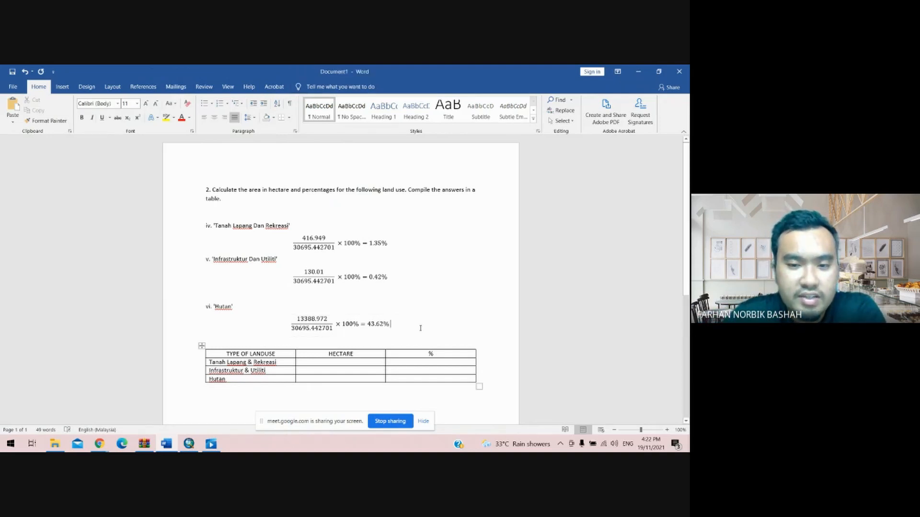
scroll(337, 283, "down", 2)
scroll(337, 283, "up", 1)
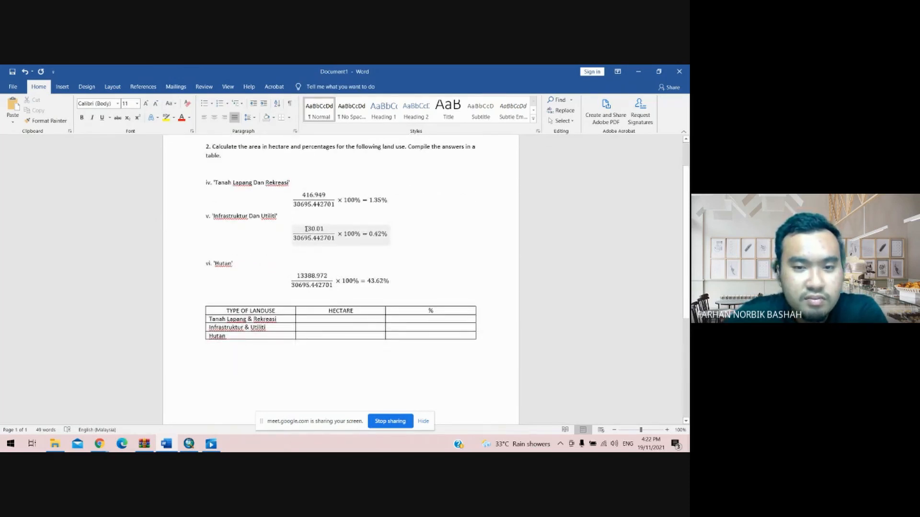
left_click(305, 229)
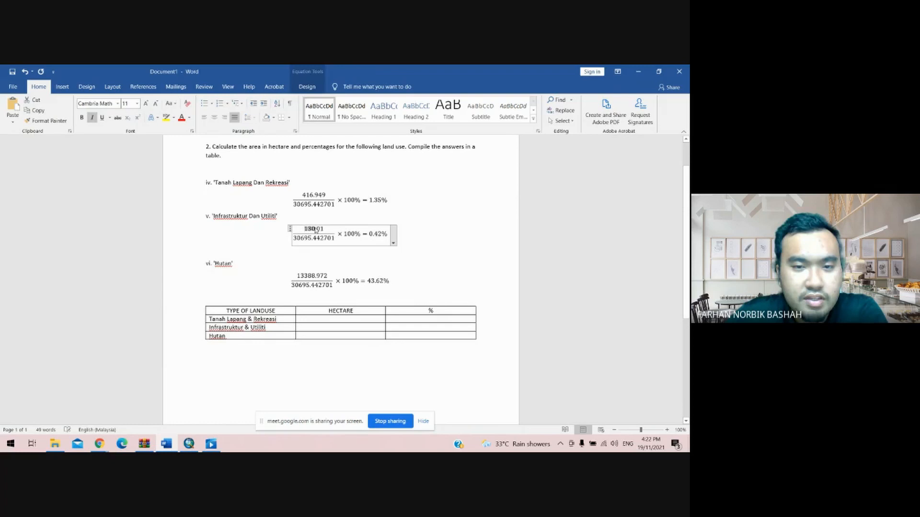
left_click(304, 196)
left_click_drag(371, 204, 388, 202)
right_click(380, 204)
left_click(393, 221)
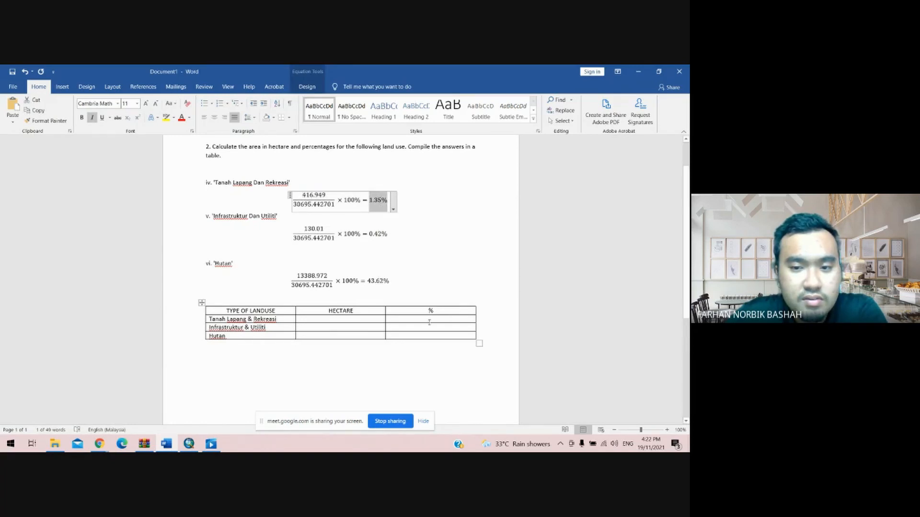
- Paste the 1.35% value as plain text into the Tanah Lapang & Rekreasi percentage cell of the table
right_click(428, 319)
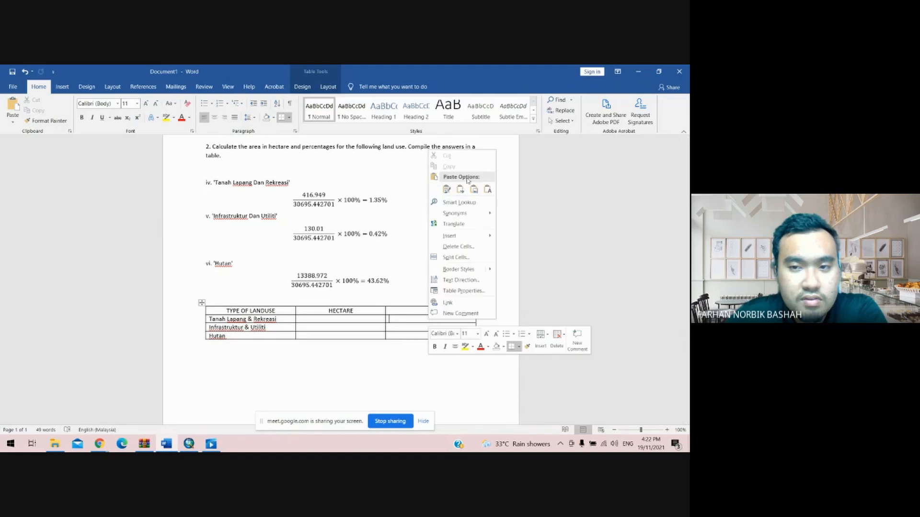
left_click(488, 190)
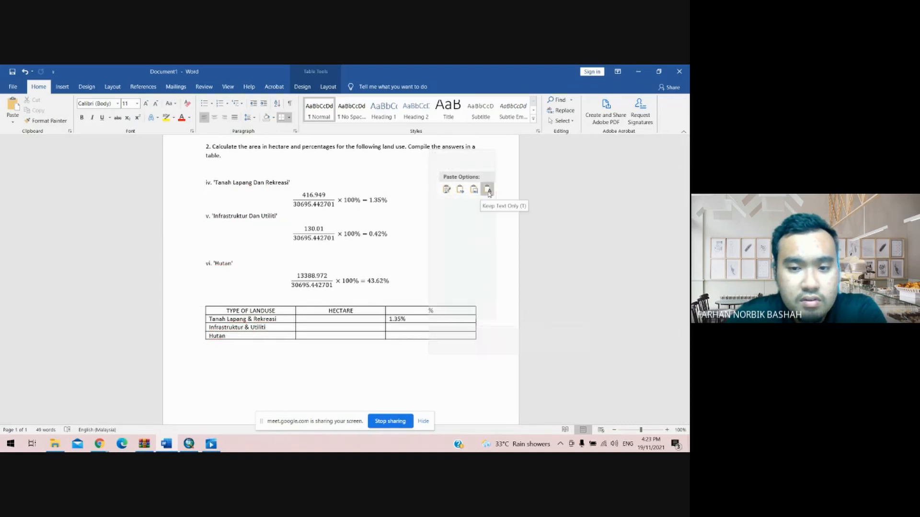
left_click(487, 189)
- Copy 0.42% from the Infrastruktur Dan Utiliti equation and paste it as plain text into its percentage cell
left_click(369, 234)
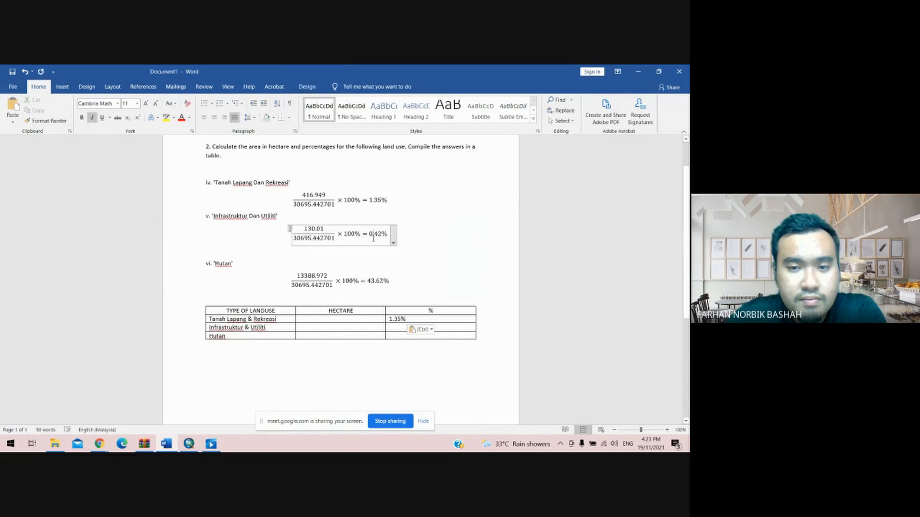
left_click_drag(369, 233, 386, 235)
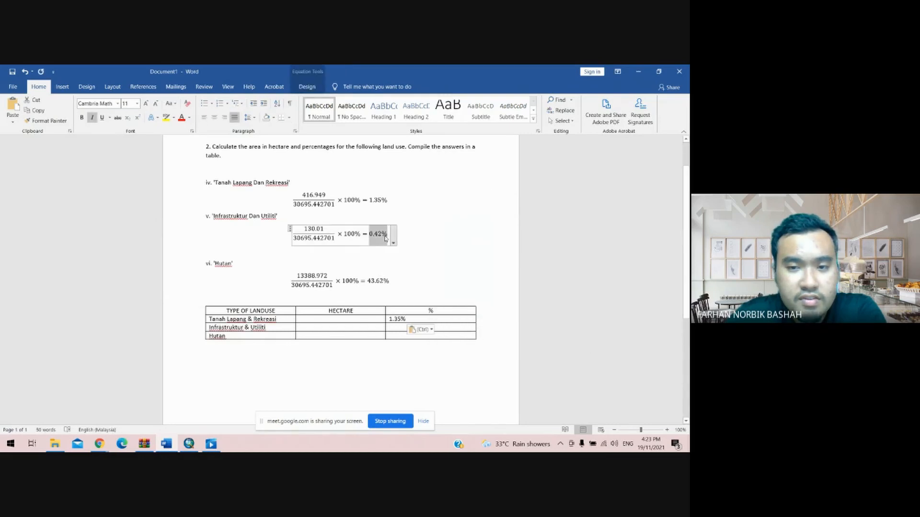
right_click(386, 236)
left_click(403, 254)
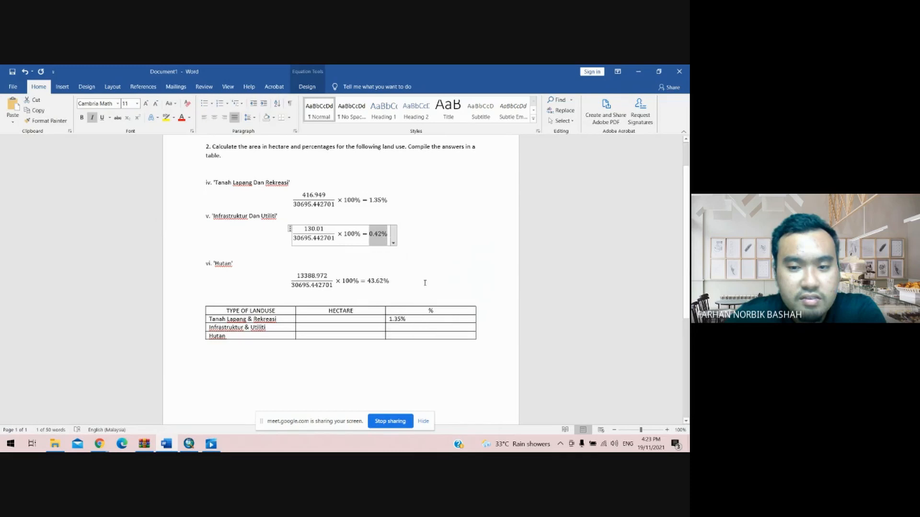
right_click(421, 329)
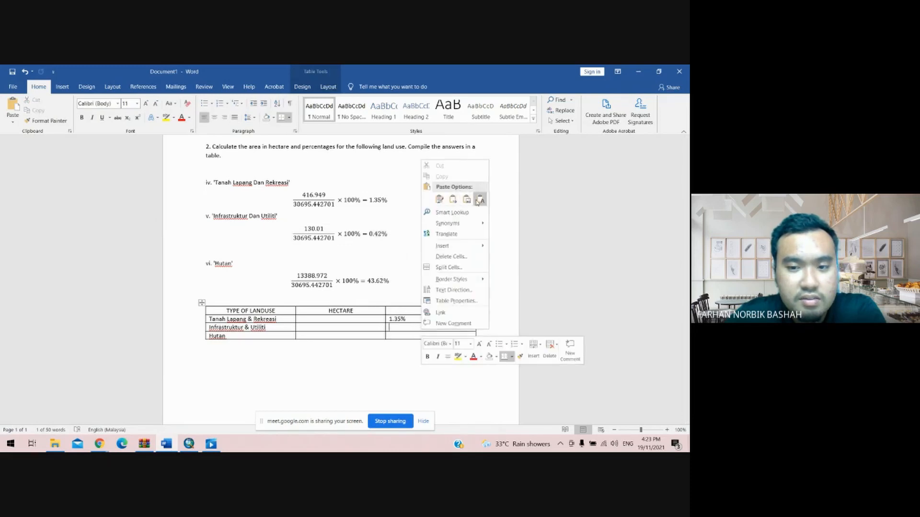
left_click(468, 200)
- Copy 43.62% from the Hutan equation and paste it as plain text into the Hutan percentage cell
left_click_drag(367, 281, 382, 286)
right_click(382, 286)
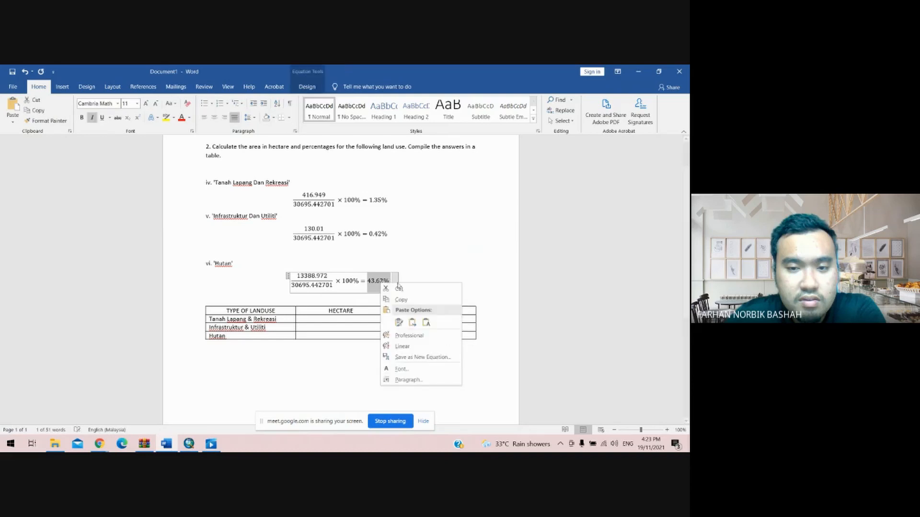
left_click(406, 338)
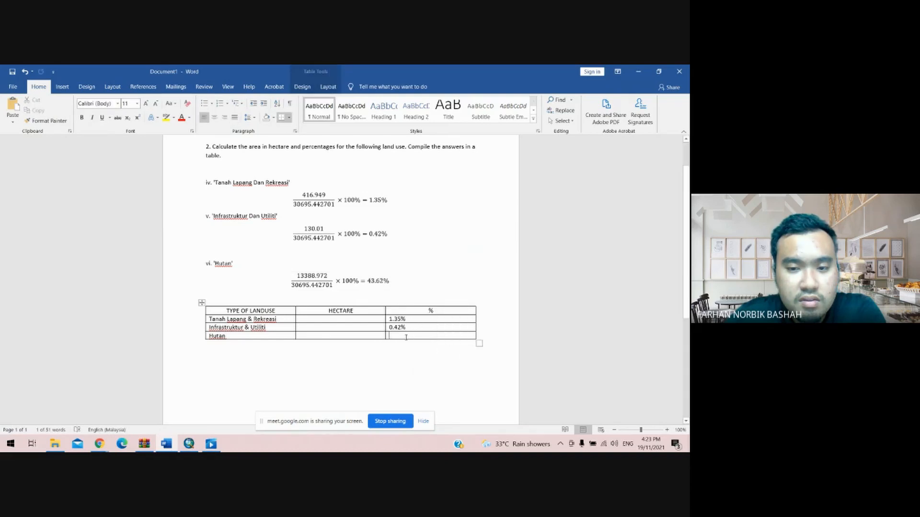
right_click(406, 338)
left_click(465, 211)
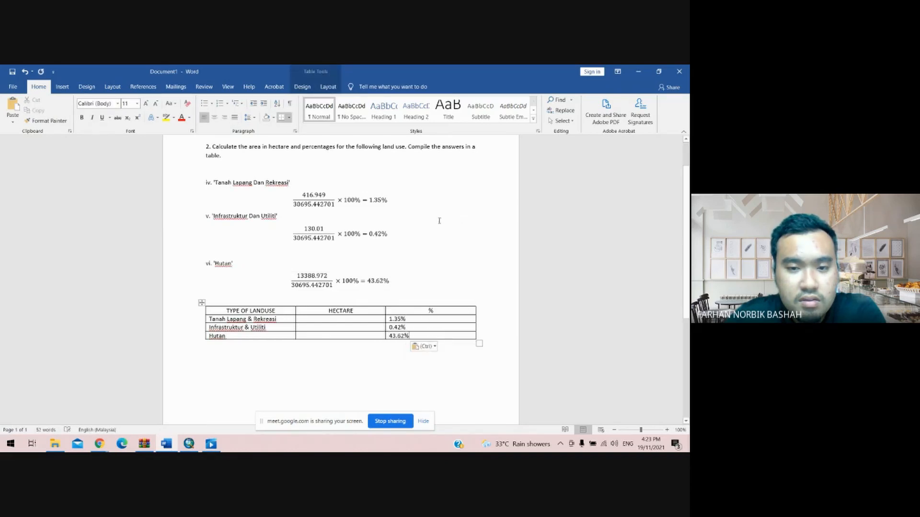
- Copy the 13388.972 numerator from the Hutan equation and paste it as plain text into the Hutan hectare cell
left_click(305, 274)
left_click_drag(297, 275, 318, 281)
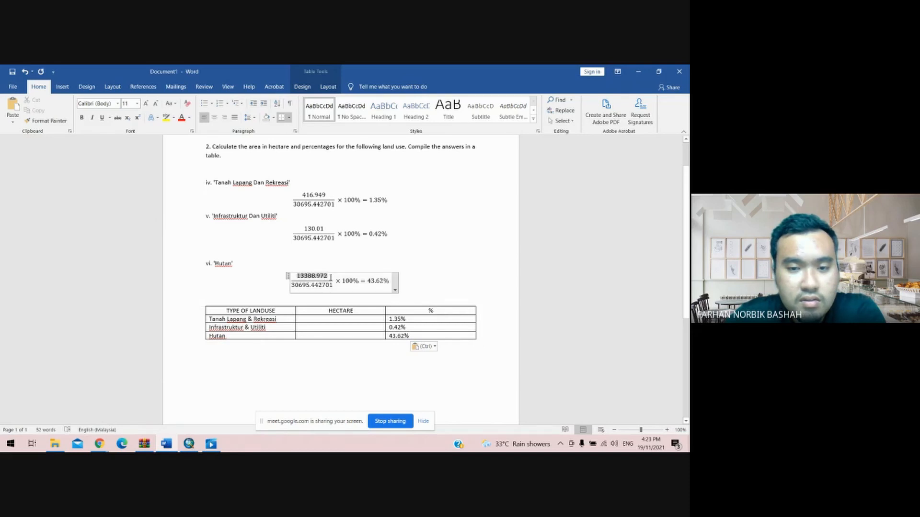
right_click(319, 281)
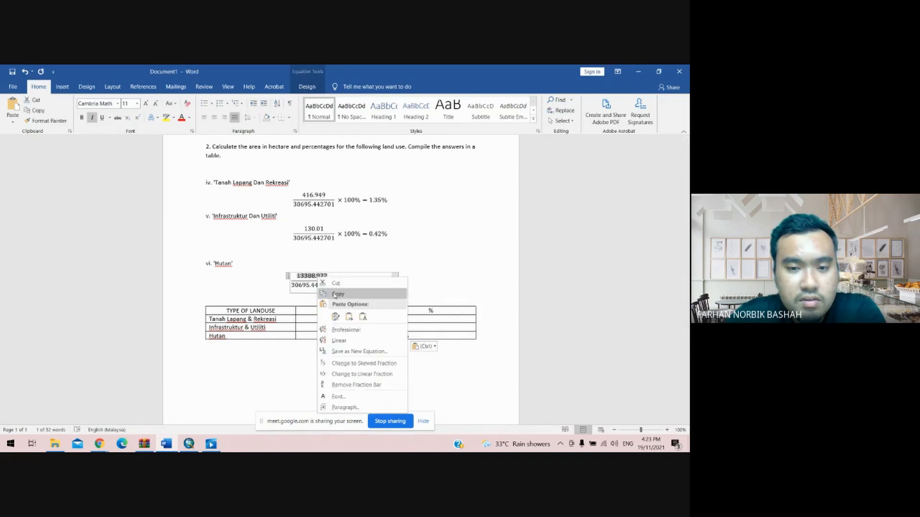
left_click(335, 294)
left_click(332, 337)
right_click(333, 337)
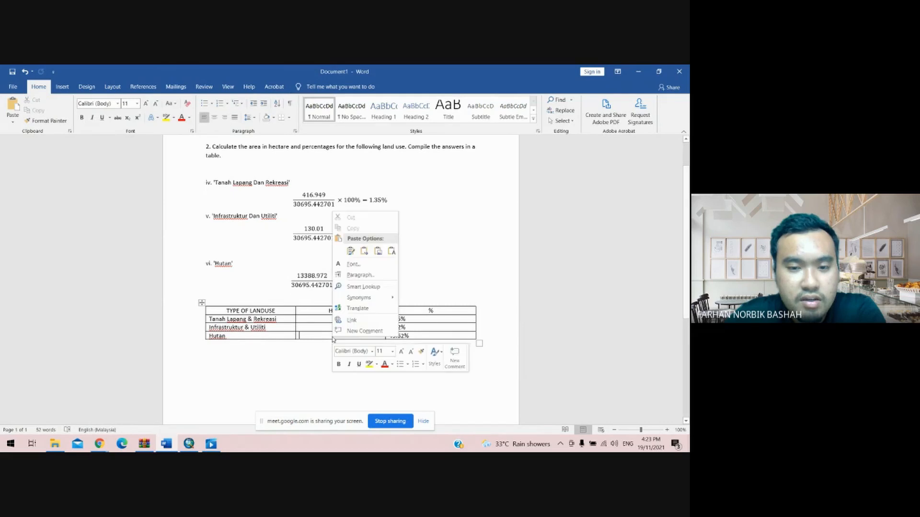
left_click(391, 252)
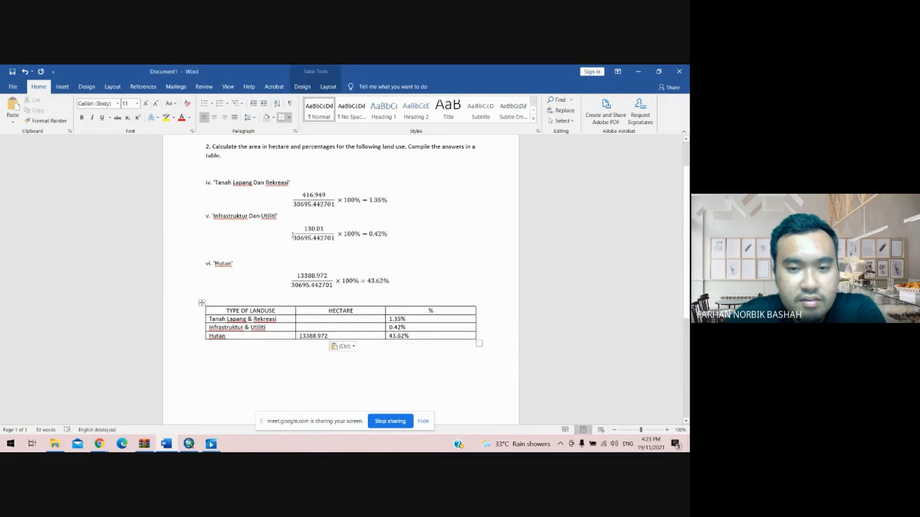
- Copy the 130.01 numerator and paste it as plain text into the Infrastruktur & Utiliti hectare cell
left_click_drag(305, 229, 318, 229)
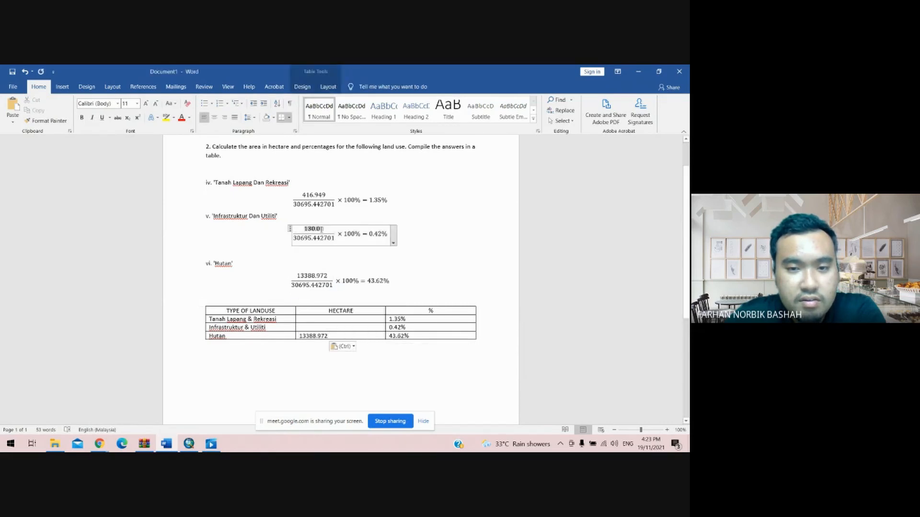
right_click(317, 228)
left_click(338, 246)
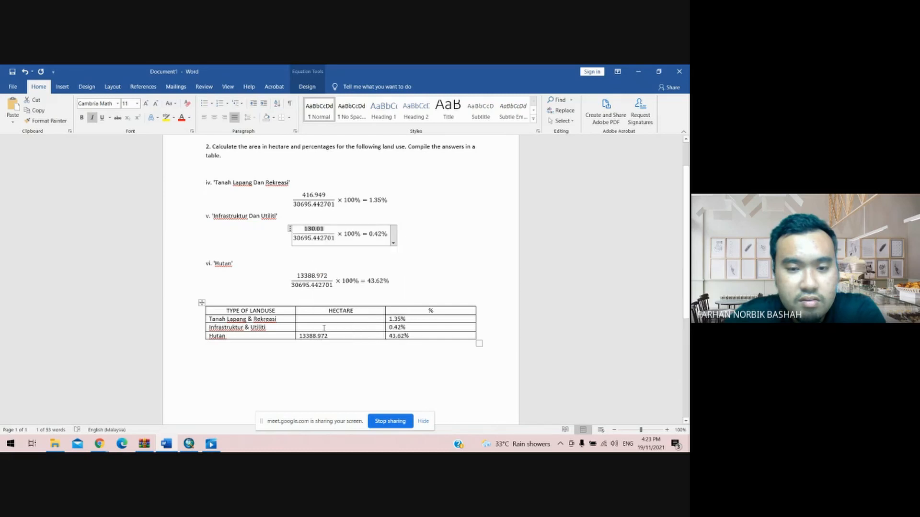
right_click(324, 328)
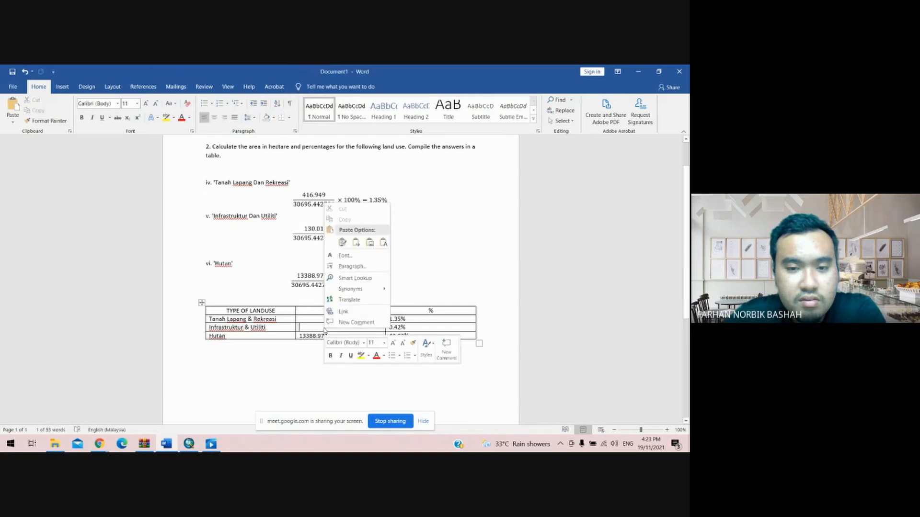
left_click(380, 242)
- Copy the 416.949 numerator and paste it as plain text into the Tanah Lapang & Rekreasi hectare cell
left_click_drag(302, 194, 324, 196)
left_click(315, 195)
right_click(318, 197)
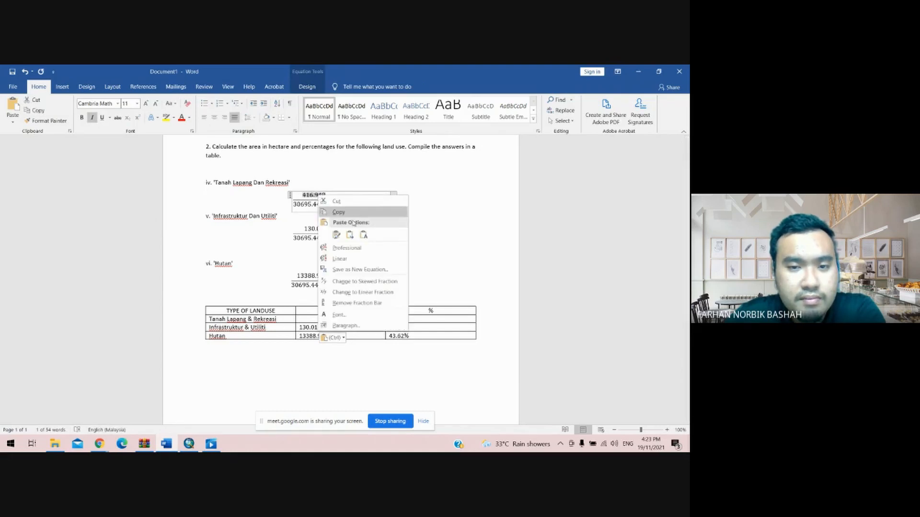
left_click(345, 212)
left_click(333, 319)
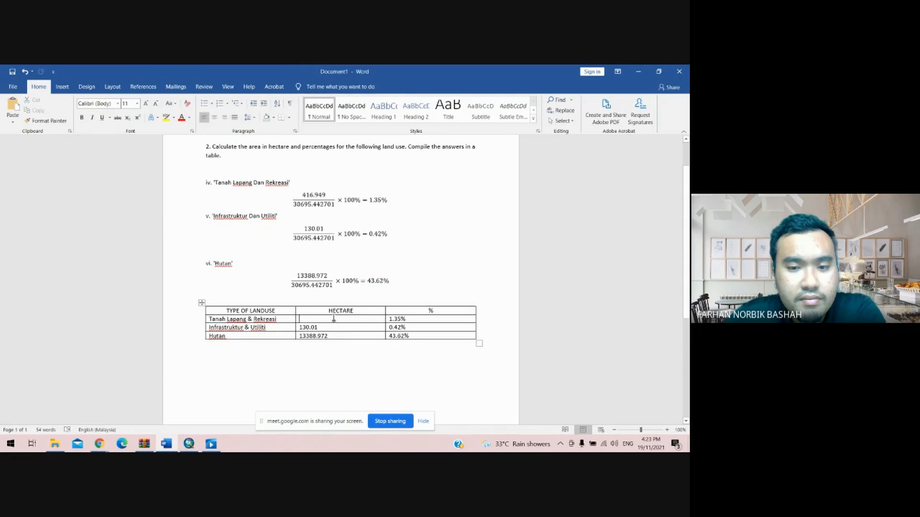
right_click(334, 319)
left_click(395, 233)
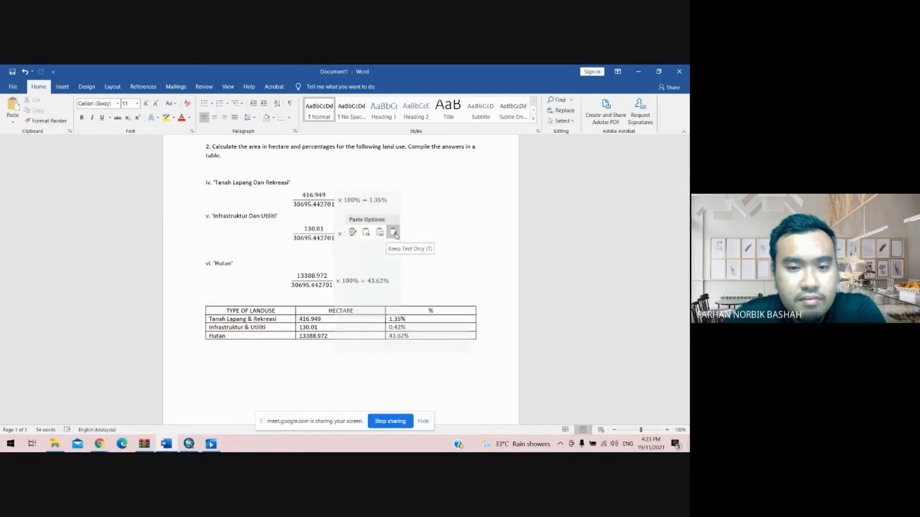
left_click(495, 334)
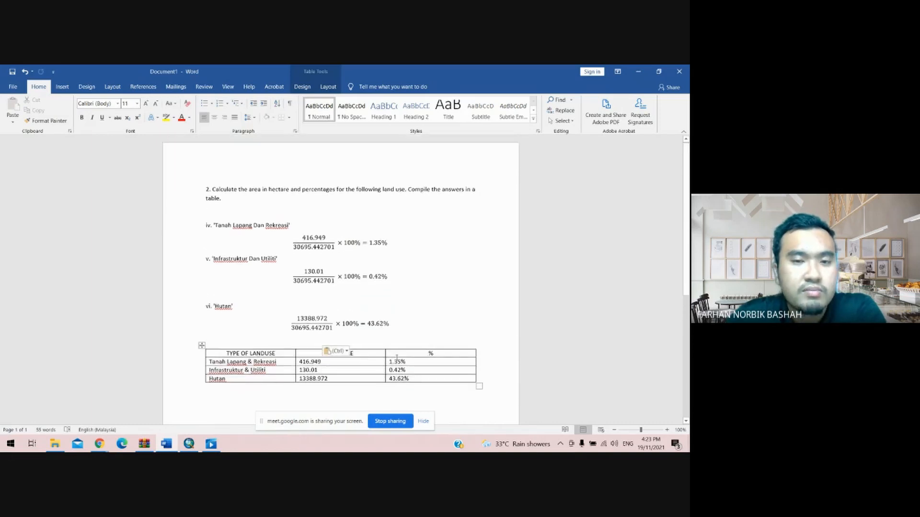
scroll(263, 336, "up", 1)
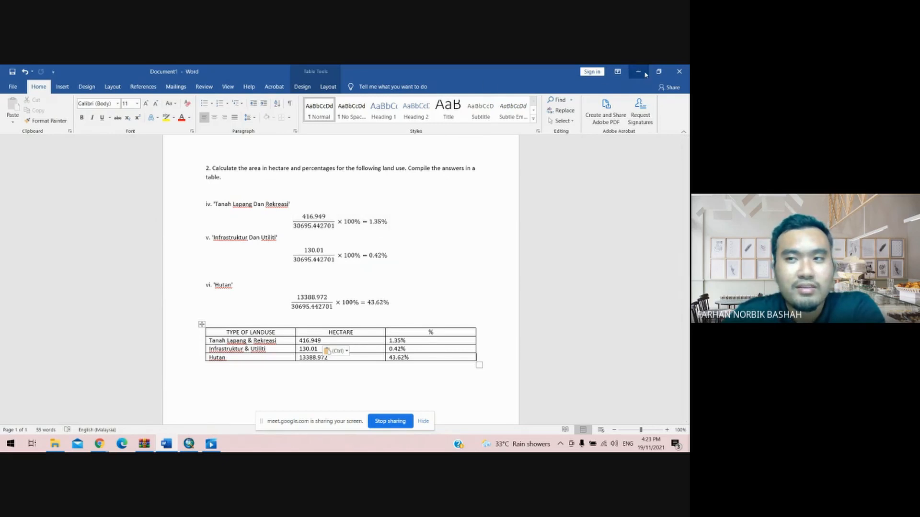
- Switch to Google Meet and stop sharing the screen
mouse_move(106, 447)
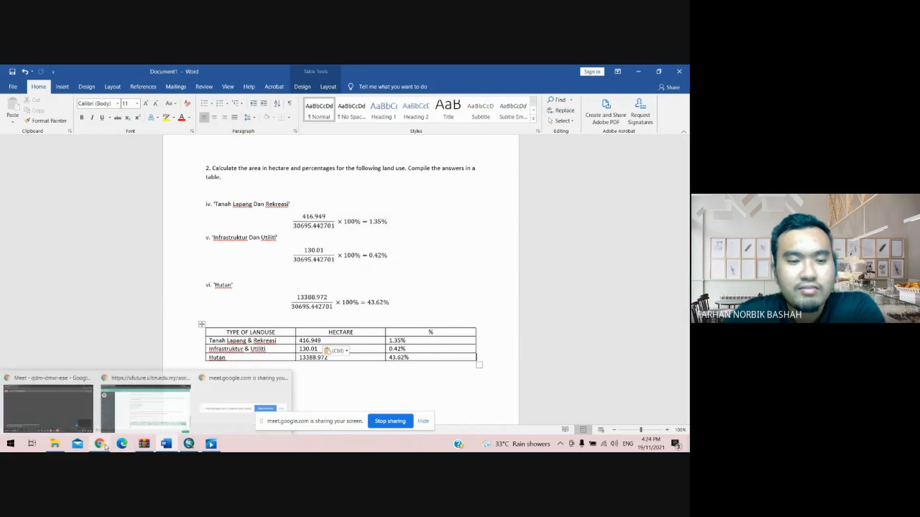
left_click(55, 410)
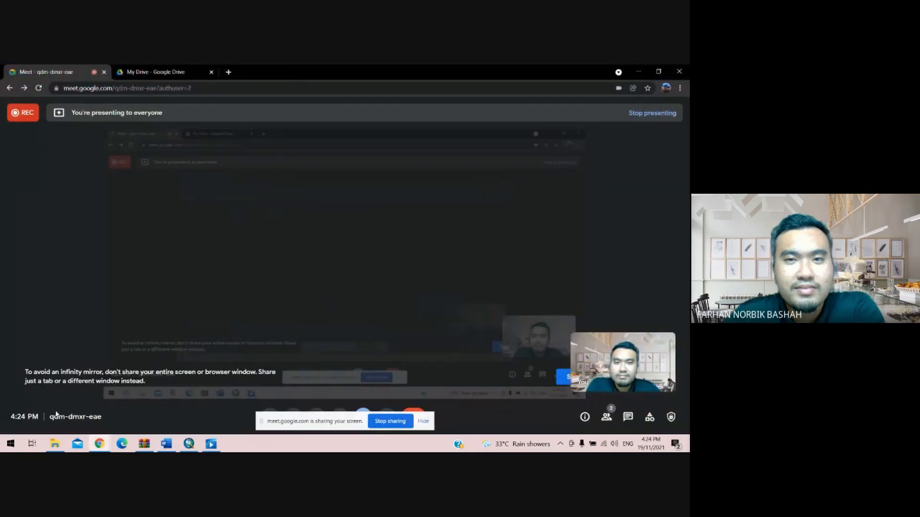
left_click(389, 422)
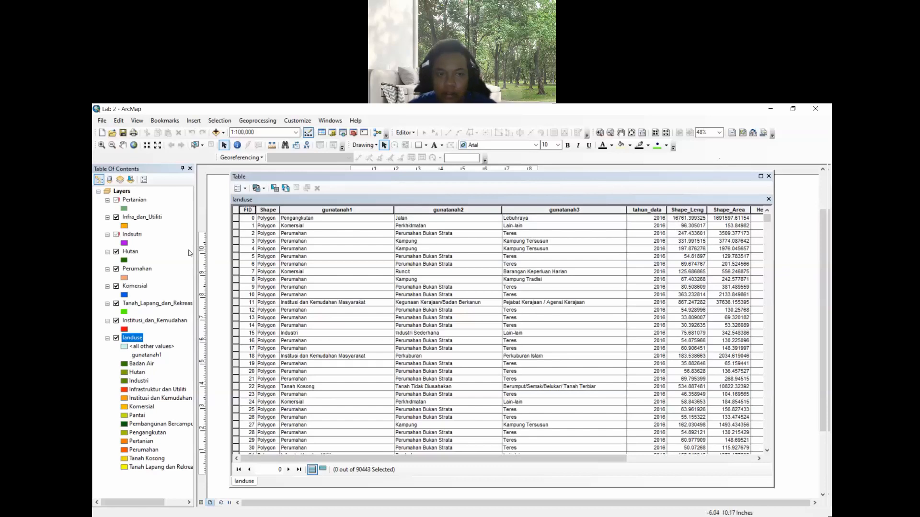
- Open Select by Attributes on the landuse table and build the clause "gunatanah1" = 'Hutan' OR
left_click(275, 189)
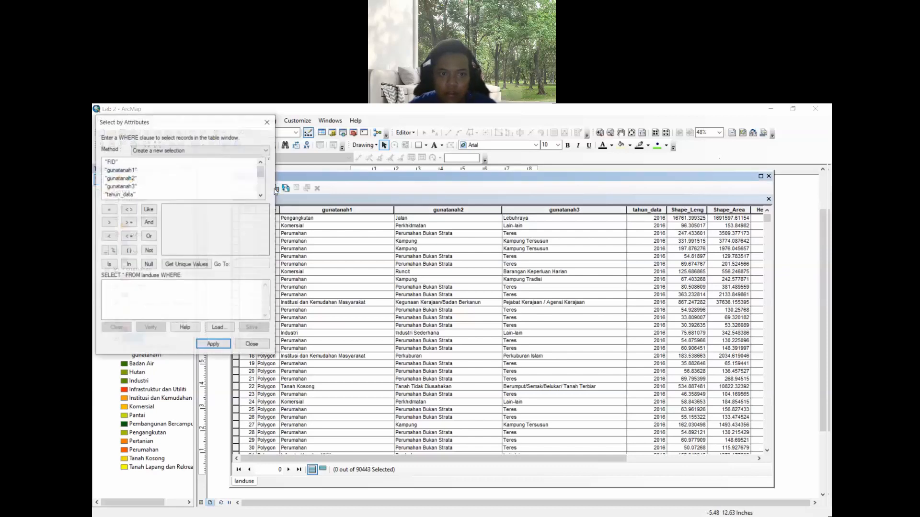
left_click_drag(168, 121, 382, 204)
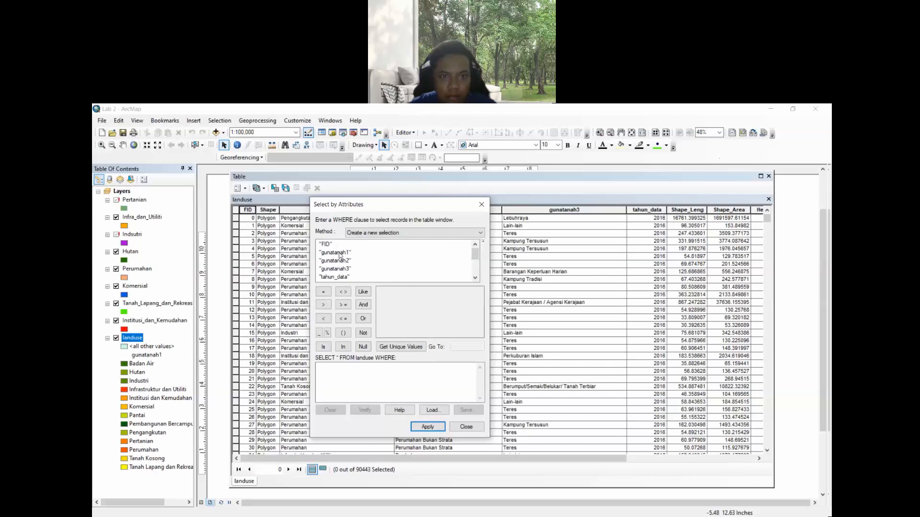
double_click(338, 252)
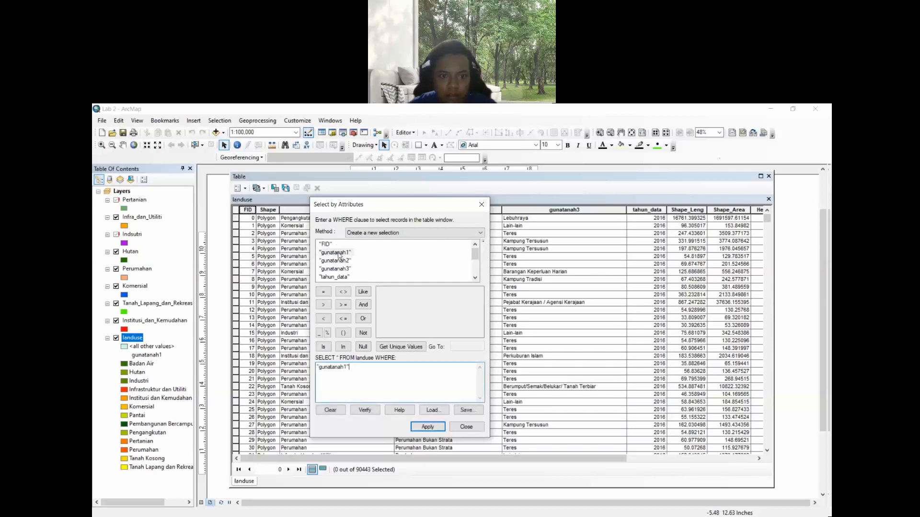
left_click(324, 293)
left_click(399, 352)
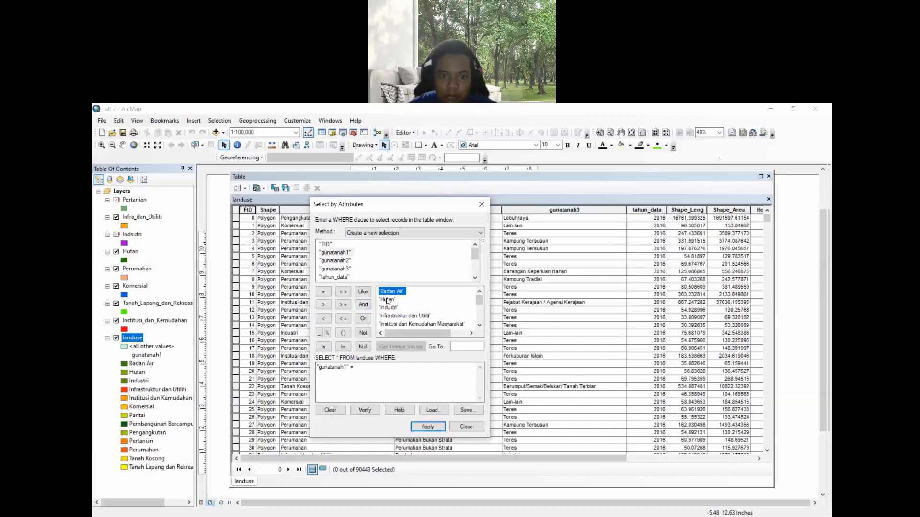
double_click(387, 300)
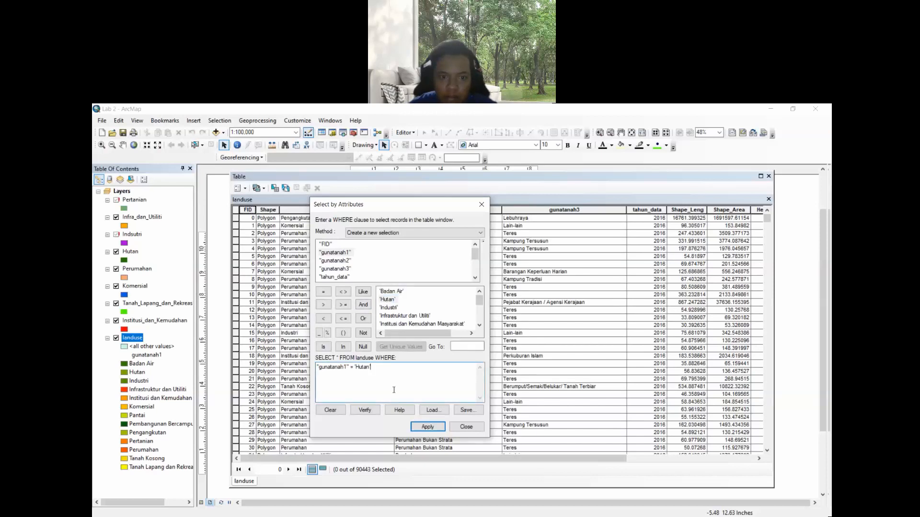
left_click(363, 319)
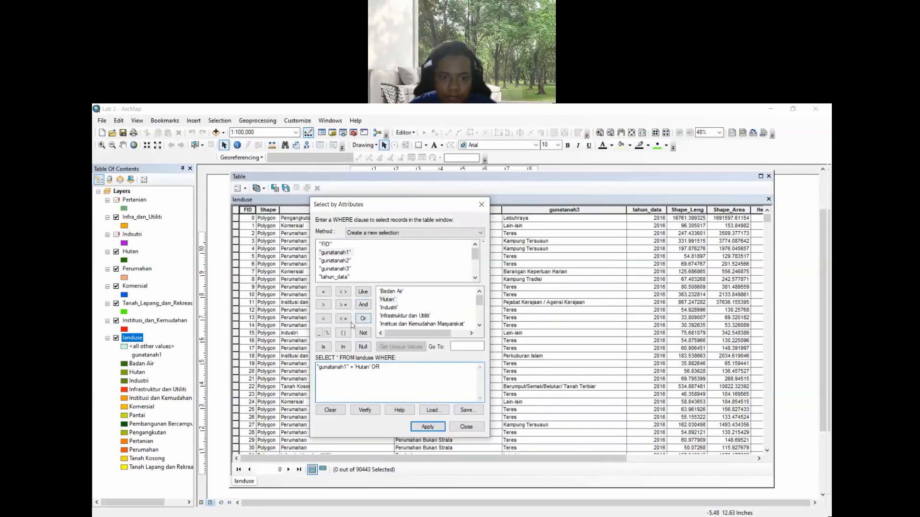
- Extend the query with "gunatanah1" = 'Infrastruktur dan Utiliti' OR
double_click(336, 252)
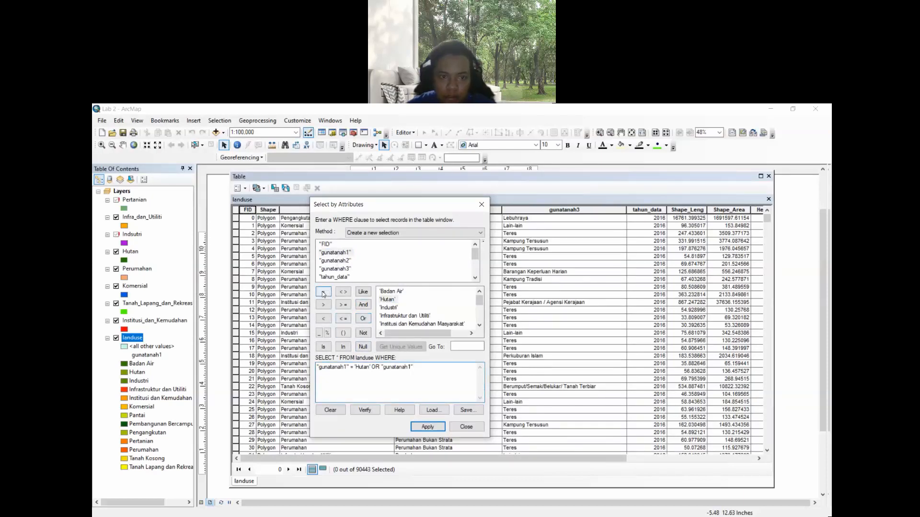
left_click(323, 293)
scroll(399, 311, "down", 1)
double_click(394, 292)
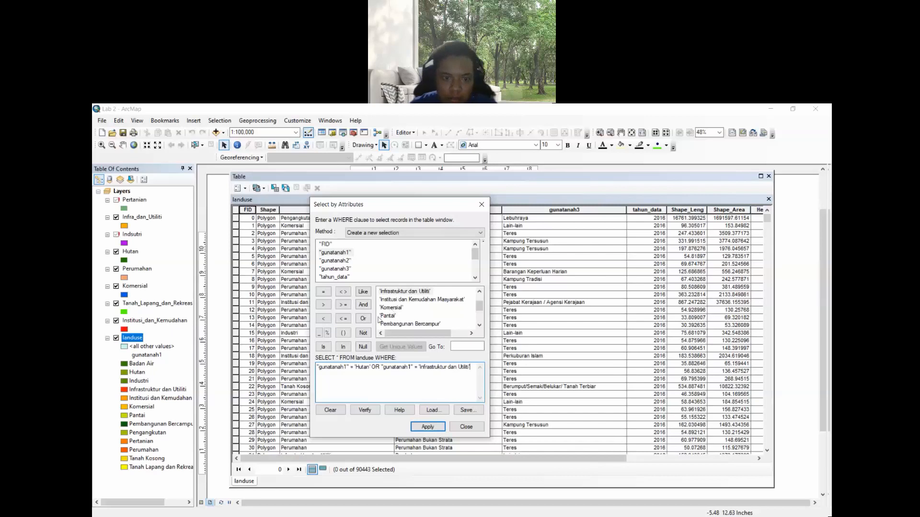
left_click(360, 319)
- Extend the query with "gunatanah1" = 'Institusi dan Kemudahan Masyarakat' OR
left_click(335, 252)
left_click(323, 291)
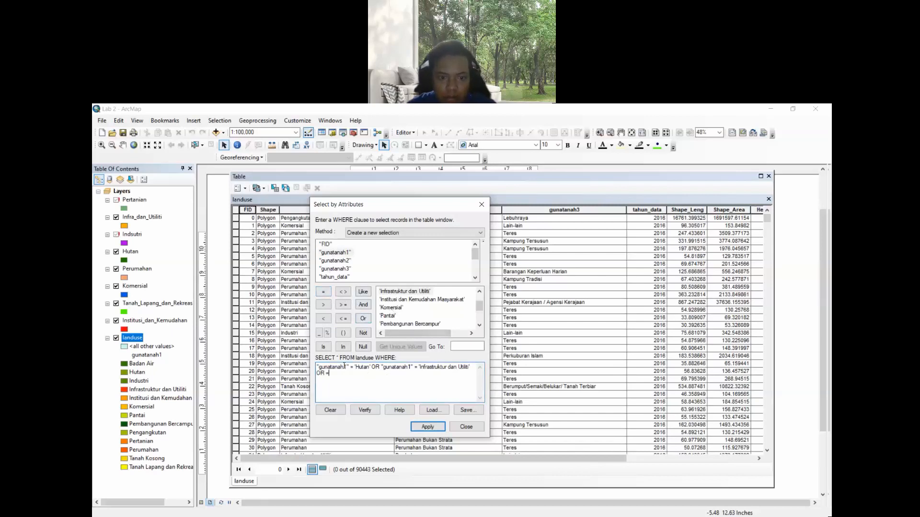
double_click(335, 252)
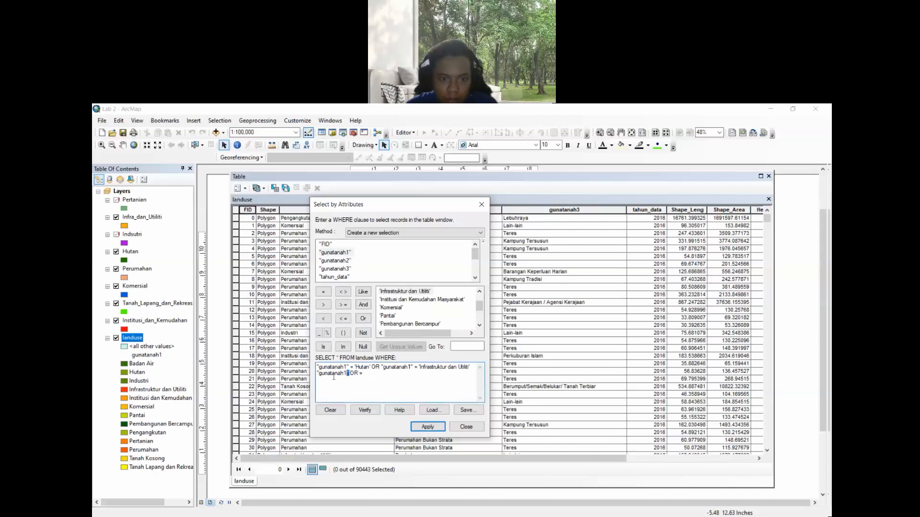
double_click(334, 377)
key("BackSpace")
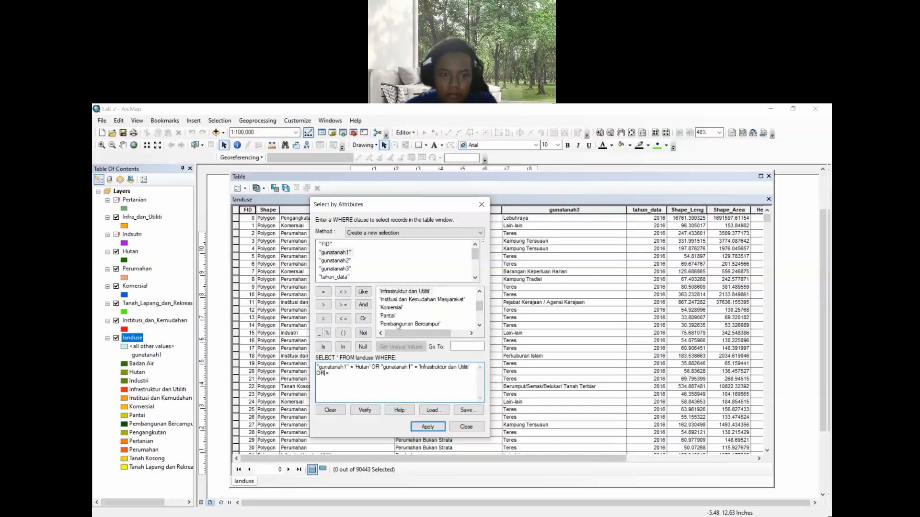
double_click(335, 252)
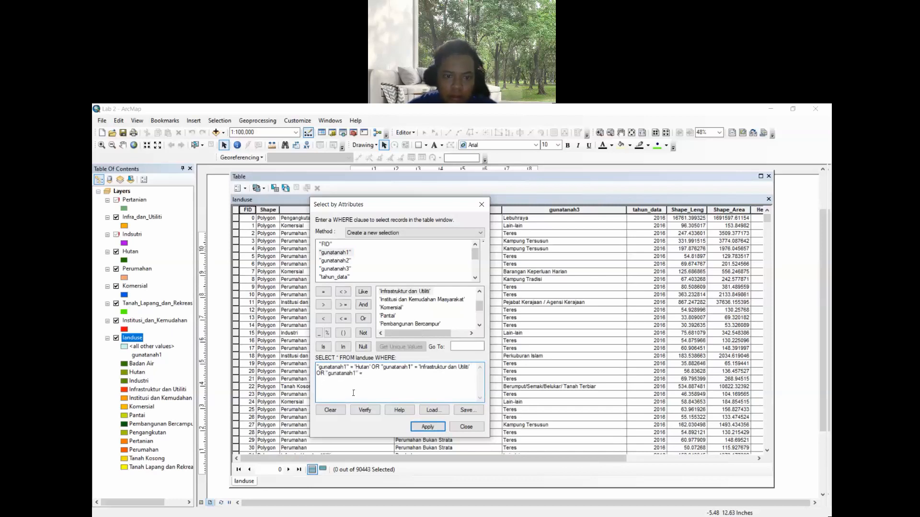
scroll(408, 312, "down", 2)
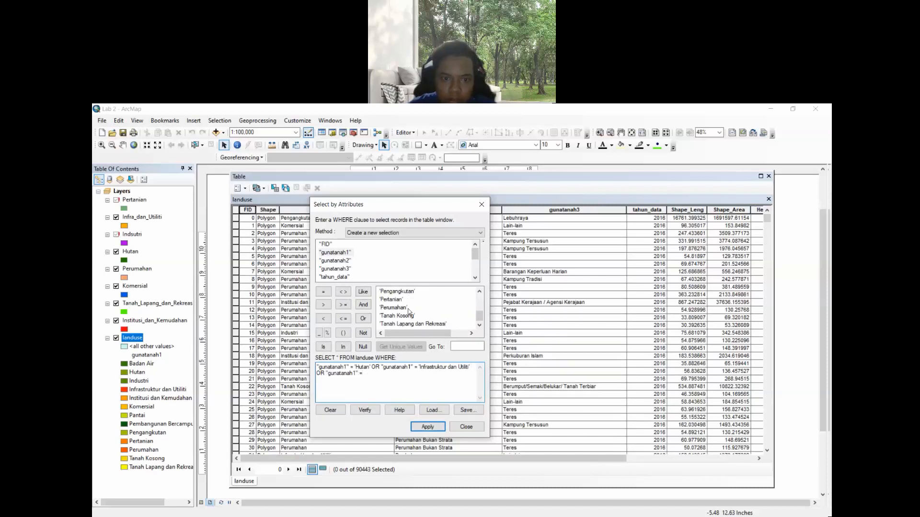
scroll(408, 312, "up", 2)
double_click(407, 308)
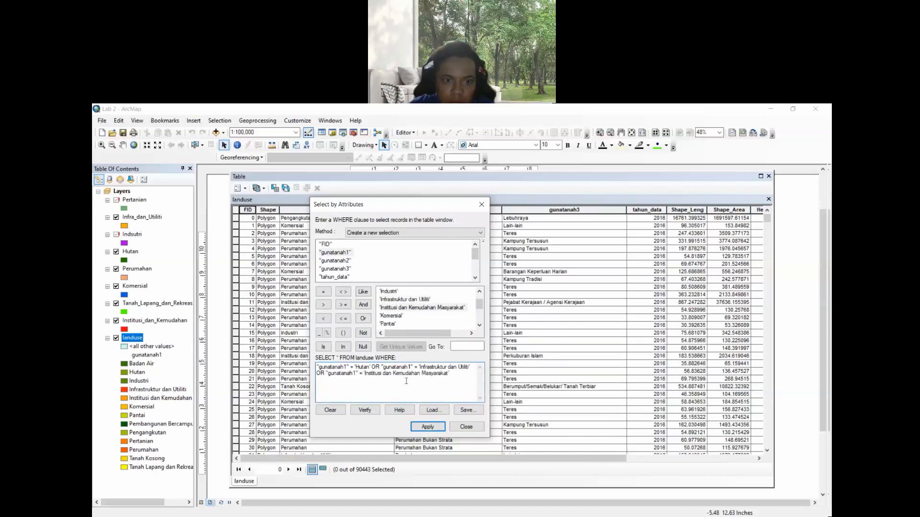
left_click(364, 319)
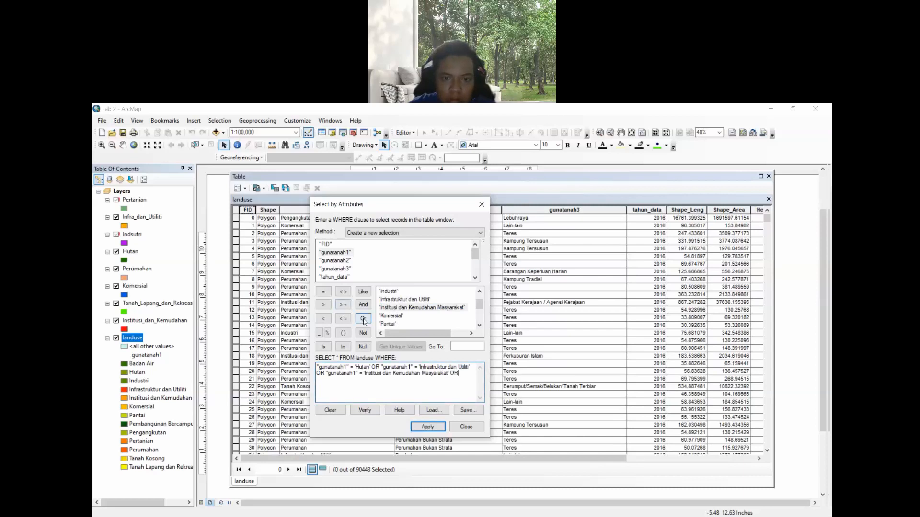
- Extend the query with "gunatanah1" = 'Komersial' OR
double_click(336, 253)
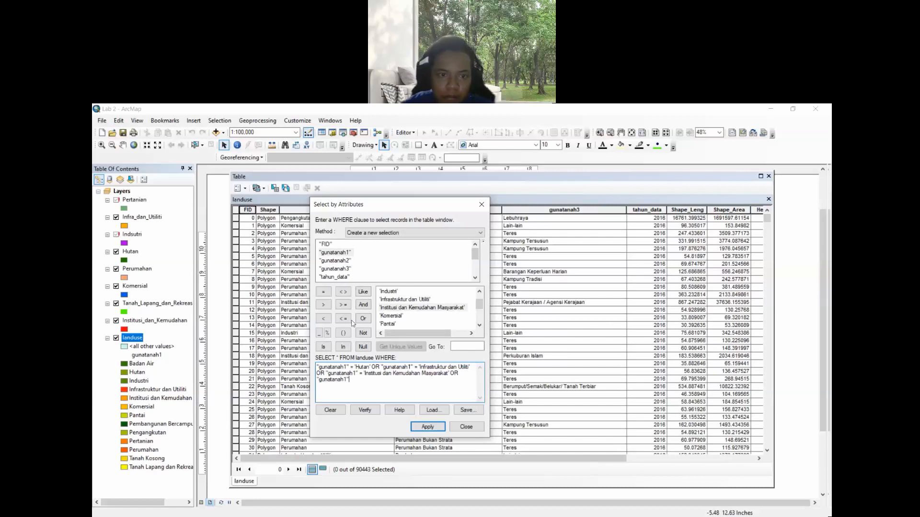
left_click(323, 291)
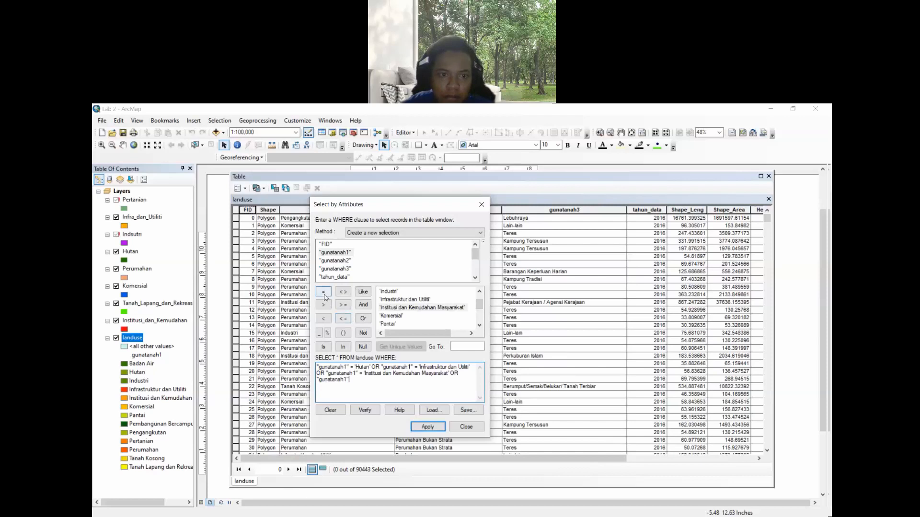
double_click(398, 317)
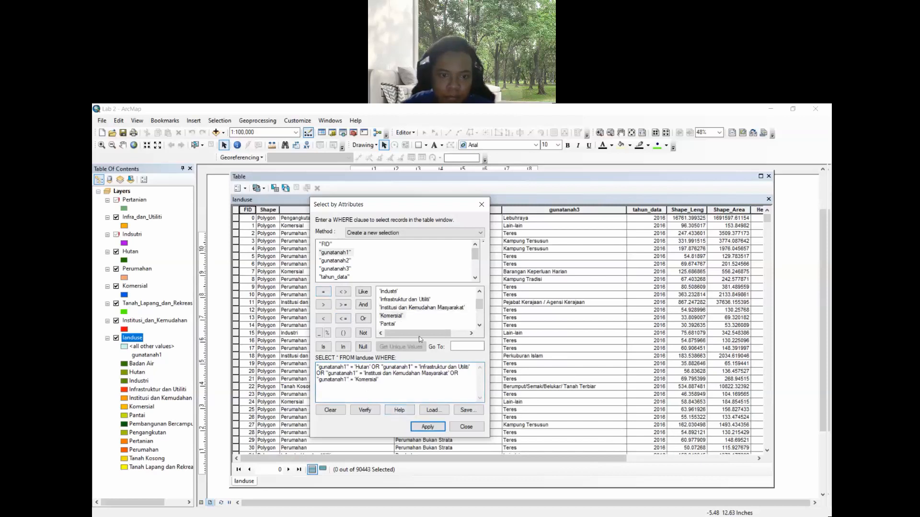
left_click(364, 321)
- Extend the query with "gunatanah1" = 'Perumahan' OR
double_click(327, 254)
left_click(324, 291)
scroll(410, 326, "down", 1)
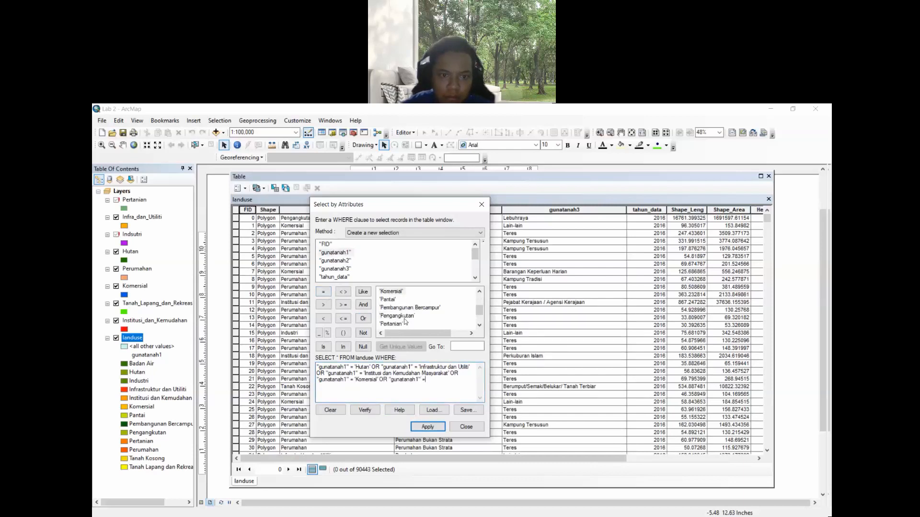
scroll(405, 322, "down", 1)
double_click(392, 308)
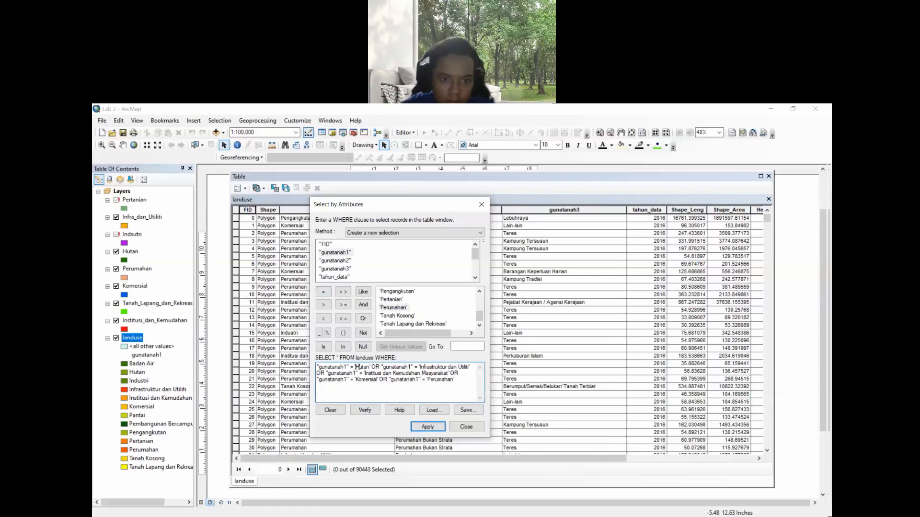
left_click_drag(356, 367, 467, 368)
left_click_drag(364, 373, 447, 373)
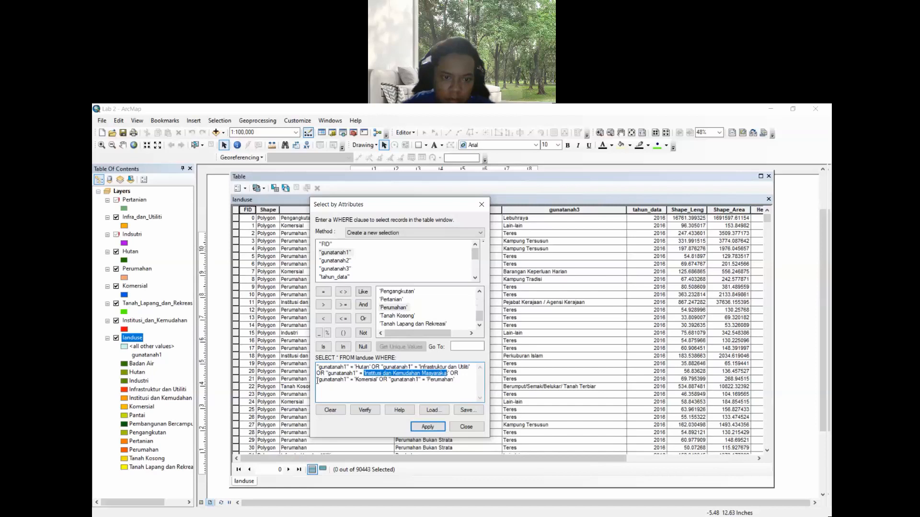
left_click_drag(355, 381, 381, 382)
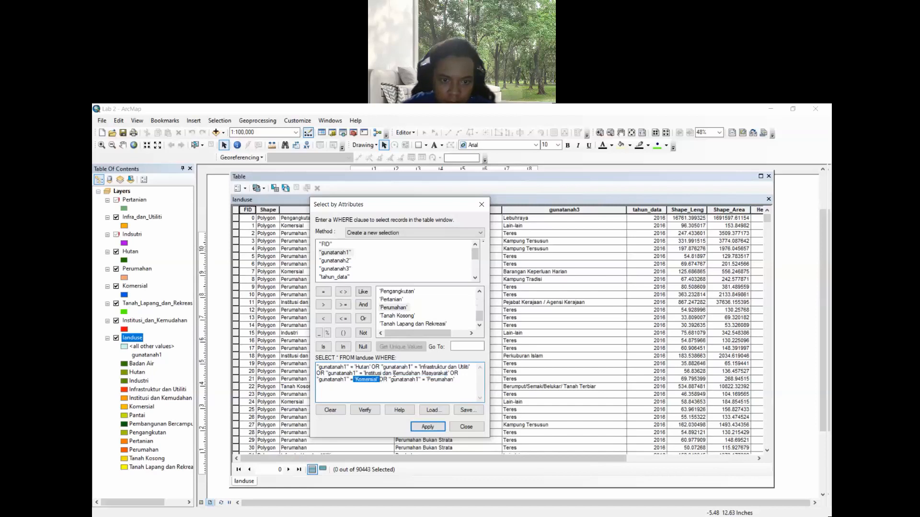
left_click(460, 380)
left_click(364, 319)
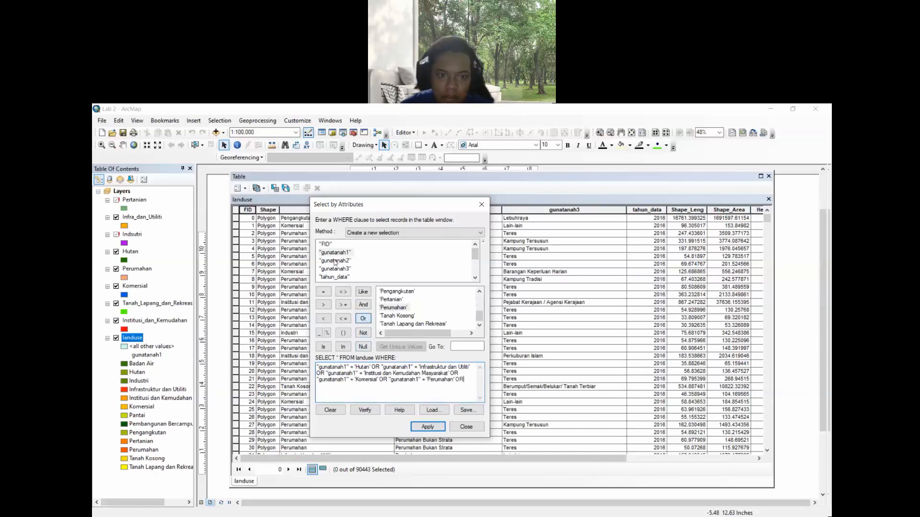
- Finish the query with "gunatanah1" = 'Tanah Lapang dan Rekreasi', verify the expression and apply the selection
left_click(336, 254)
double_click(336, 256)
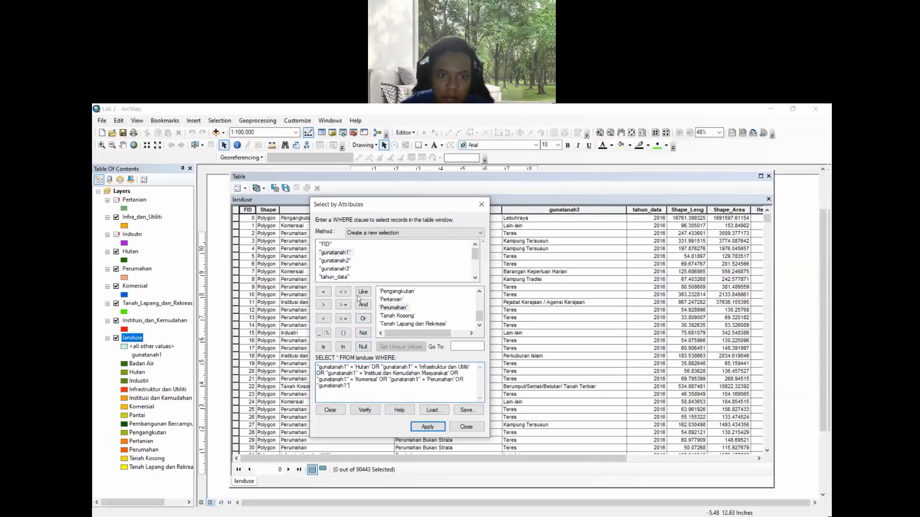
left_click(324, 292)
double_click(402, 324)
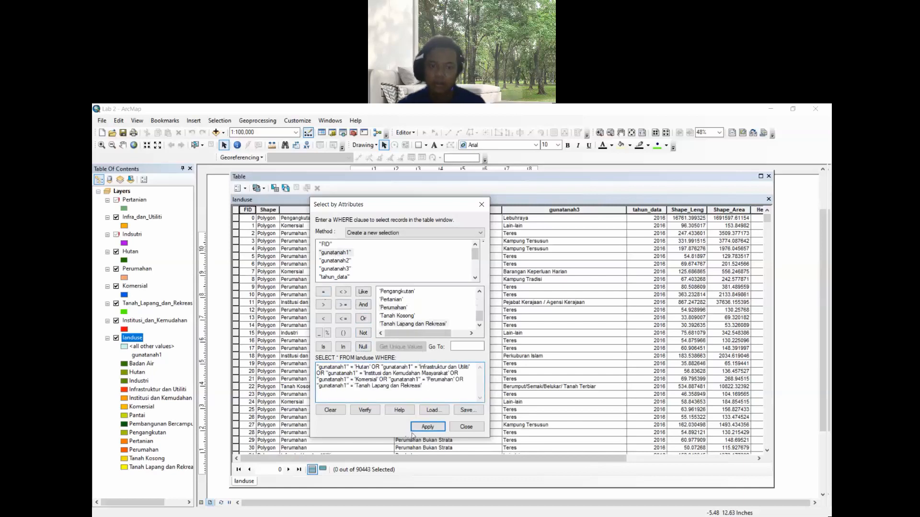
left_click(365, 410)
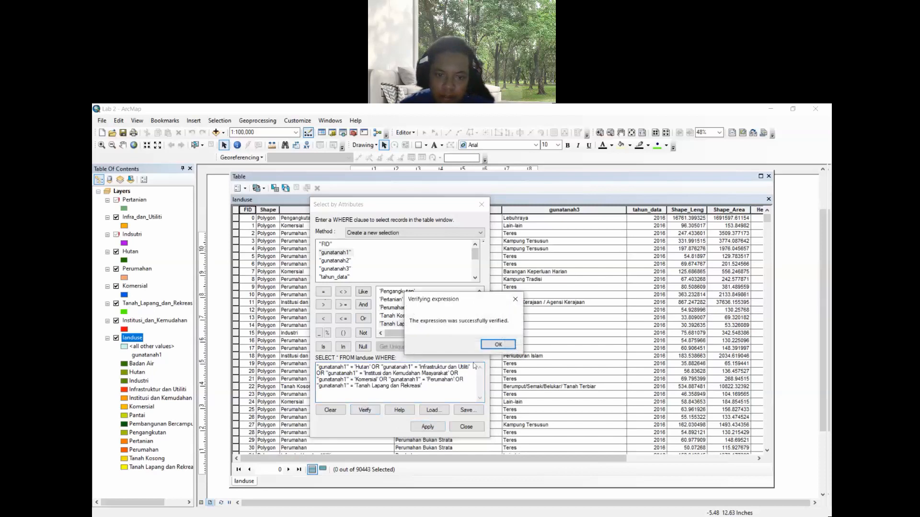
left_click(498, 345)
left_click(429, 427)
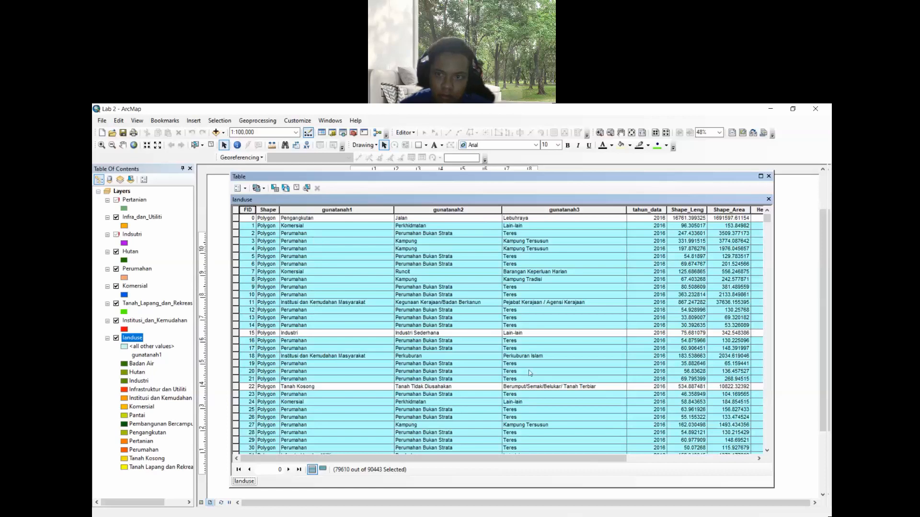
left_click_drag(589, 460, 740, 450)
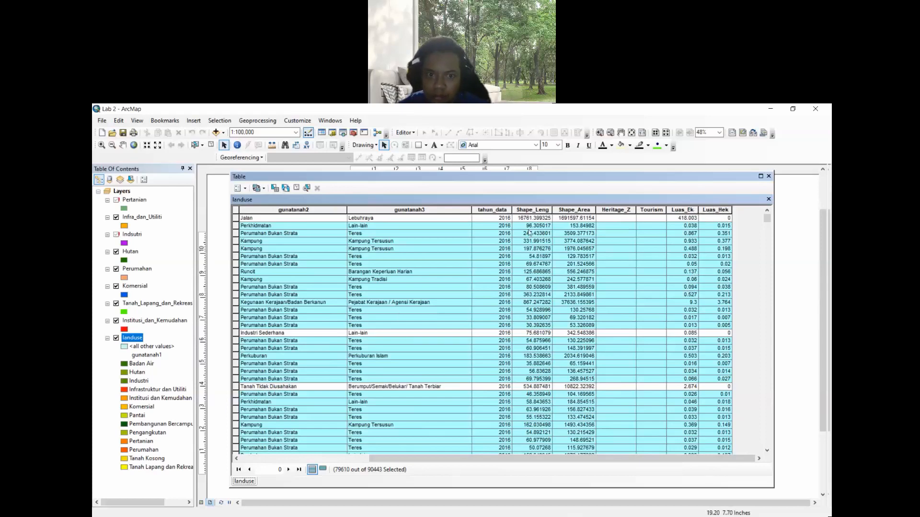
right_click(710, 210)
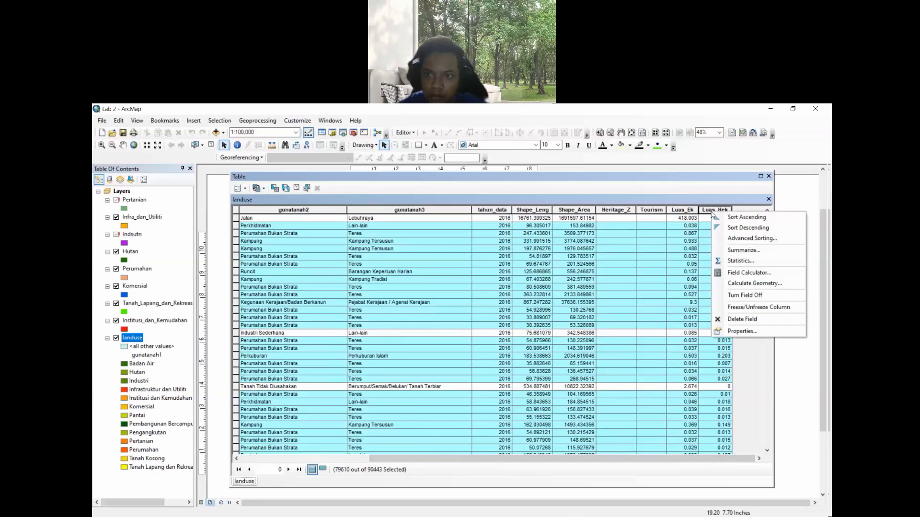
left_click(745, 284)
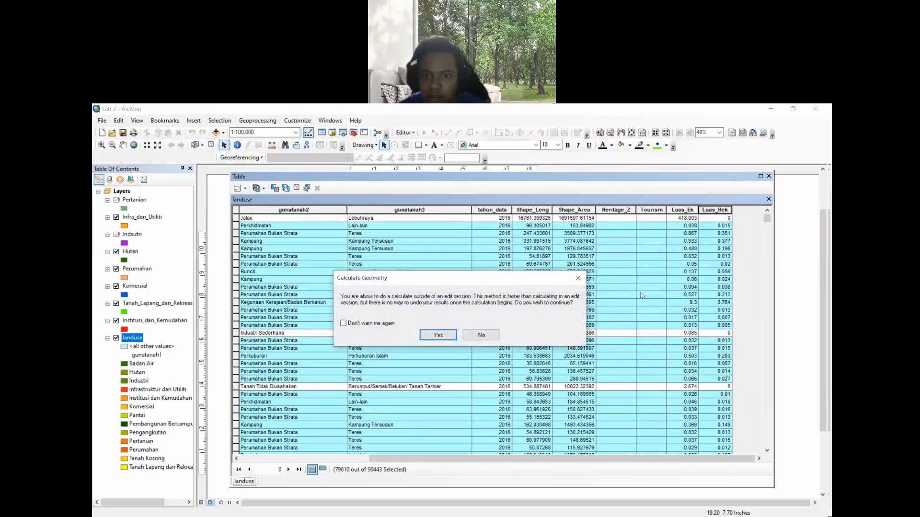
left_click(431, 335)
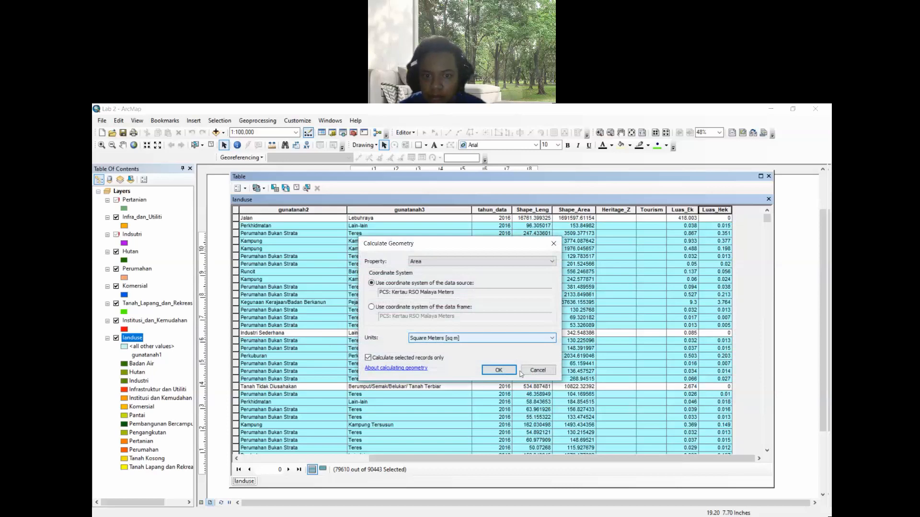
left_click(536, 370)
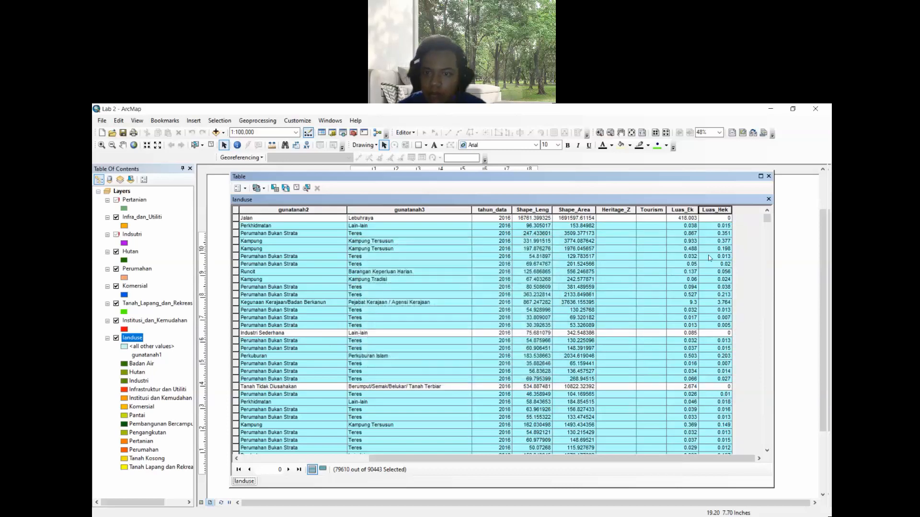
- Open selection statistics for the Luas_Hek field and highlight the count and sum values
right_click(715, 211)
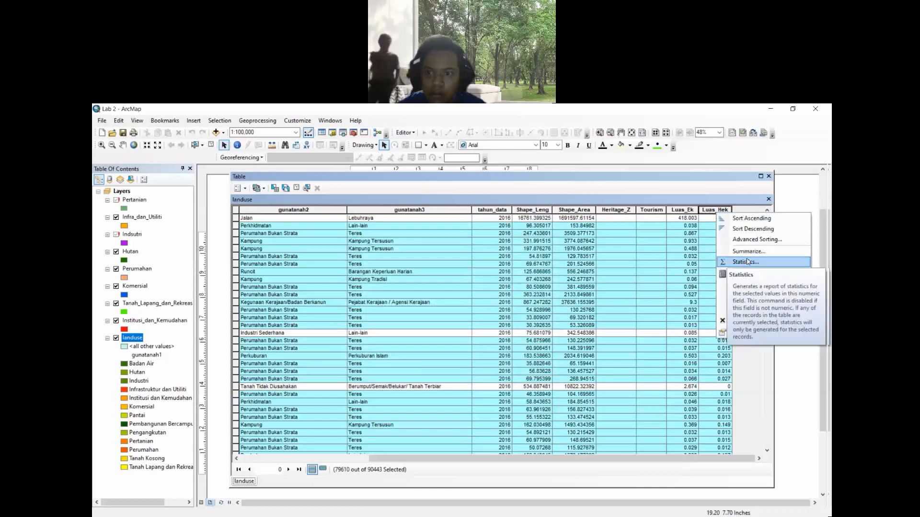
left_click(746, 259)
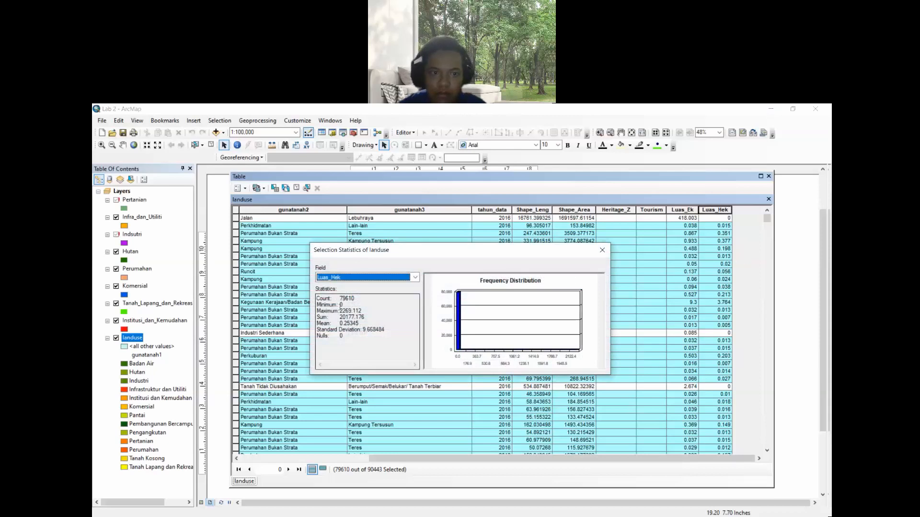
left_click_drag(339, 298, 358, 298)
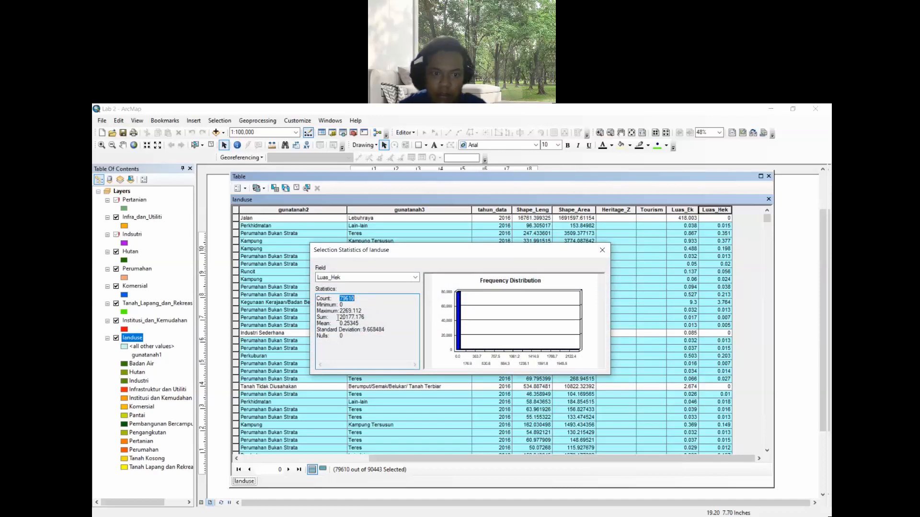
left_click_drag(338, 318, 366, 318)
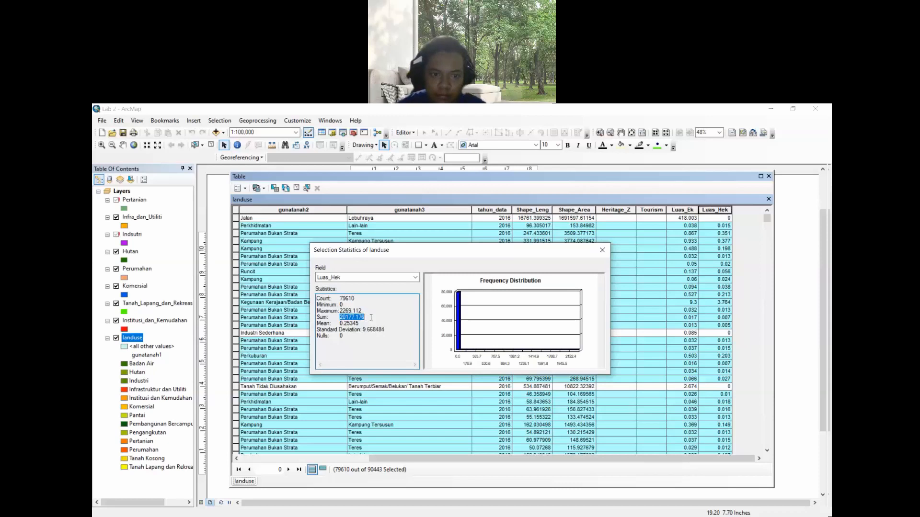
- Clear the selection, reopen Select by Attributes and delete the existing query expression
left_click(516, 117)
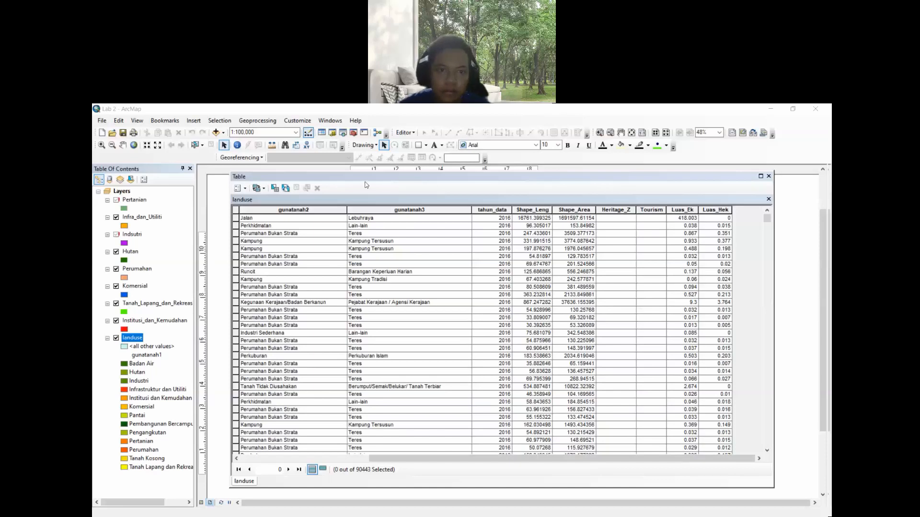
left_click(374, 177)
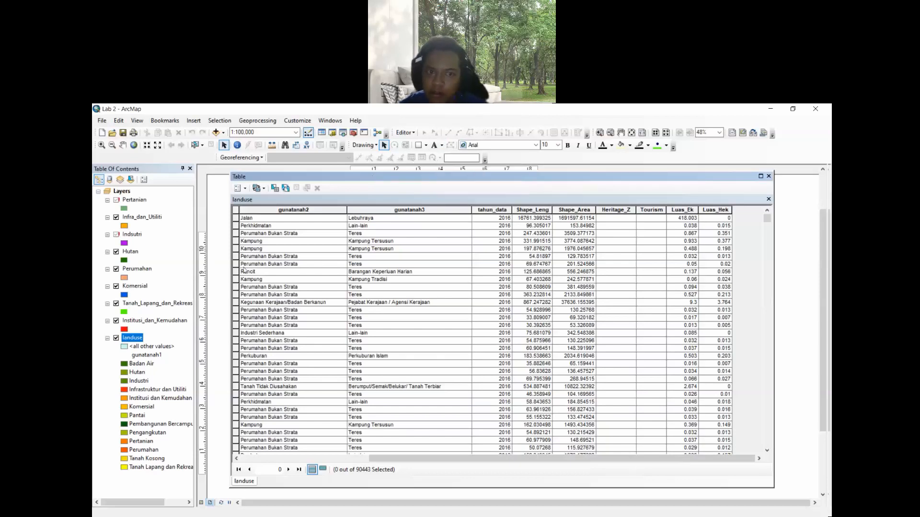
left_click(275, 189)
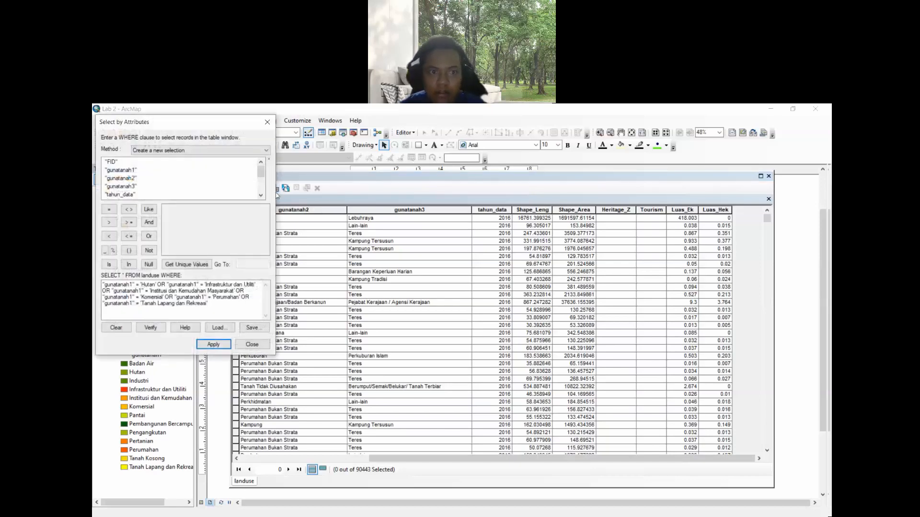
left_click_drag(186, 126, 368, 212)
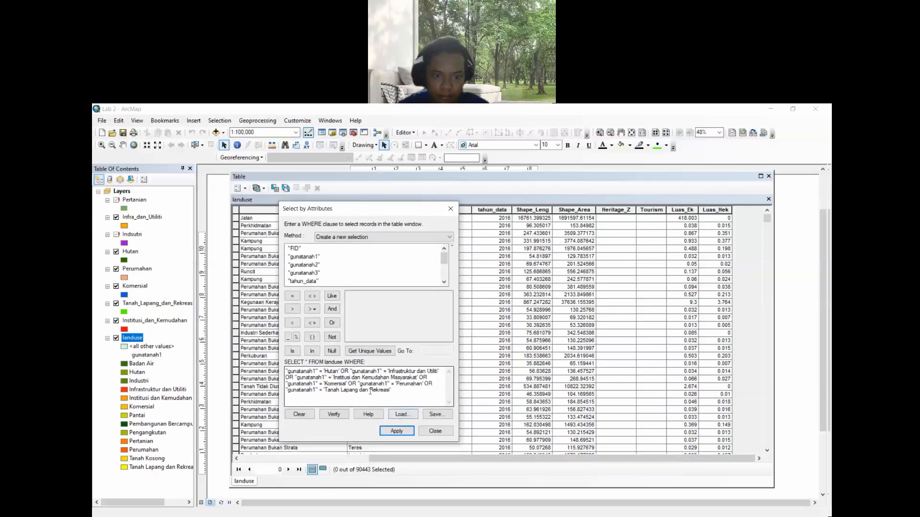
left_click_drag(407, 397, 101, 294)
key("Delete")
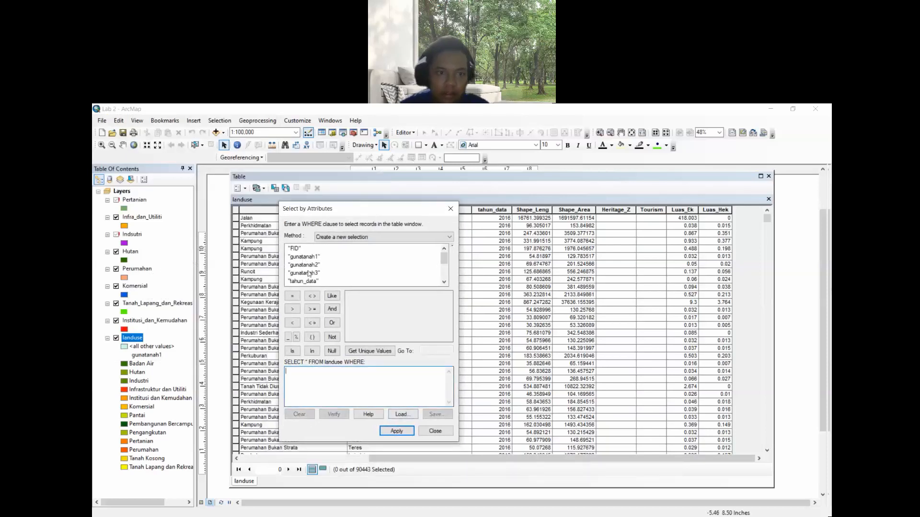
- Start a new query "gunatanah1" = 'Hutan' AND, removing the duplicated AND from the expression
left_click(304, 257)
double_click(317, 258)
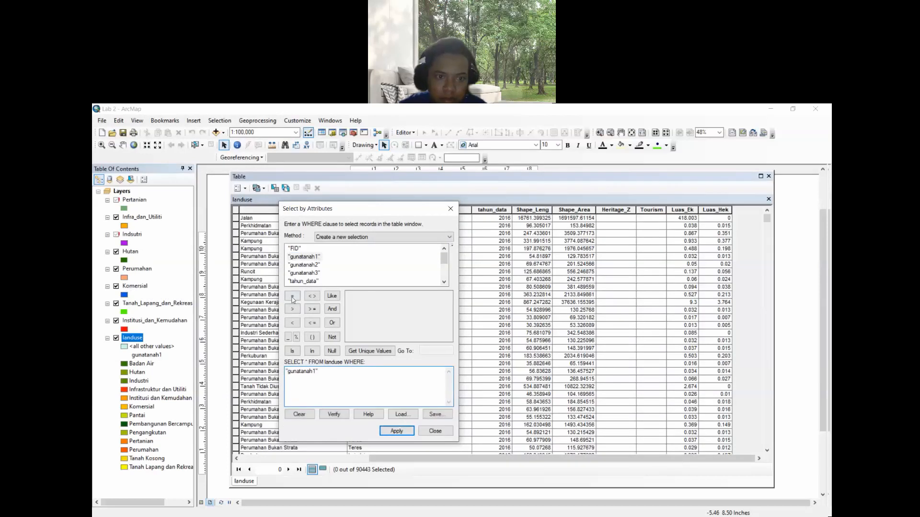
left_click(293, 296)
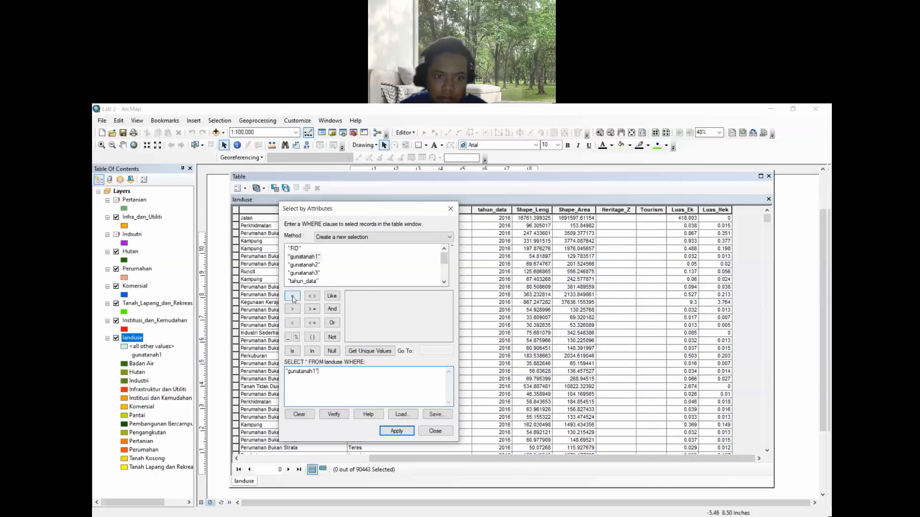
left_click(369, 351)
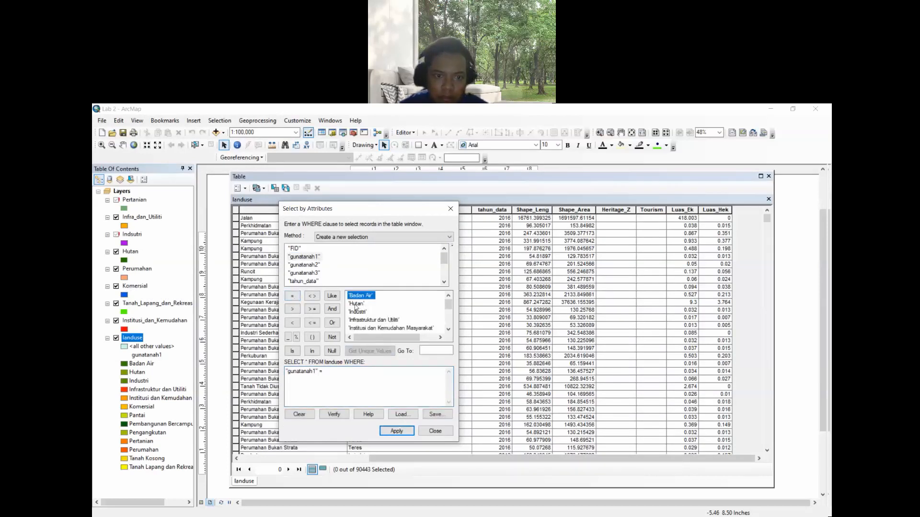
double_click(356, 304)
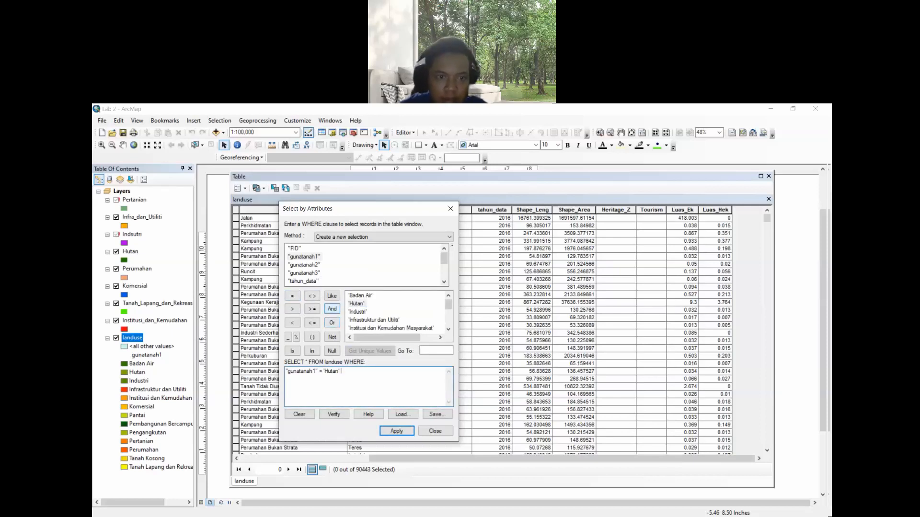
double_click(331, 311)
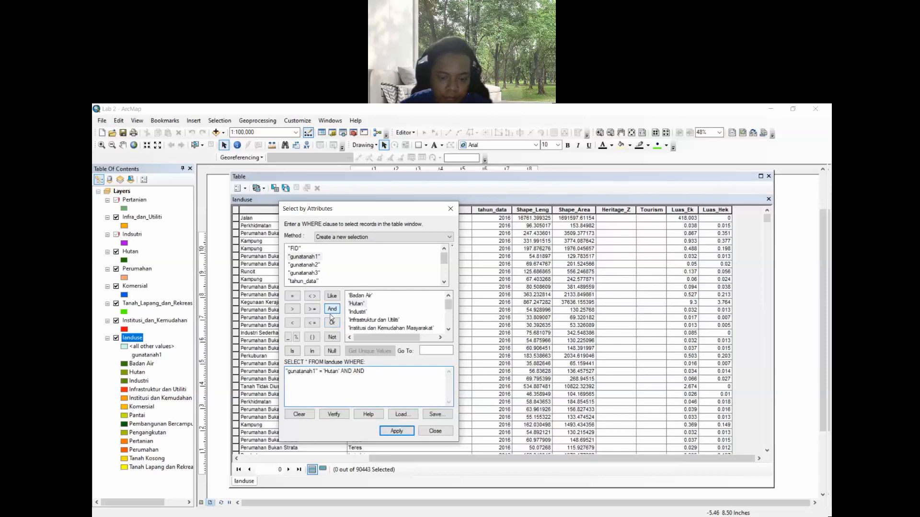
key("BackSpace")
key("BackSpace")
key("BackSpace")
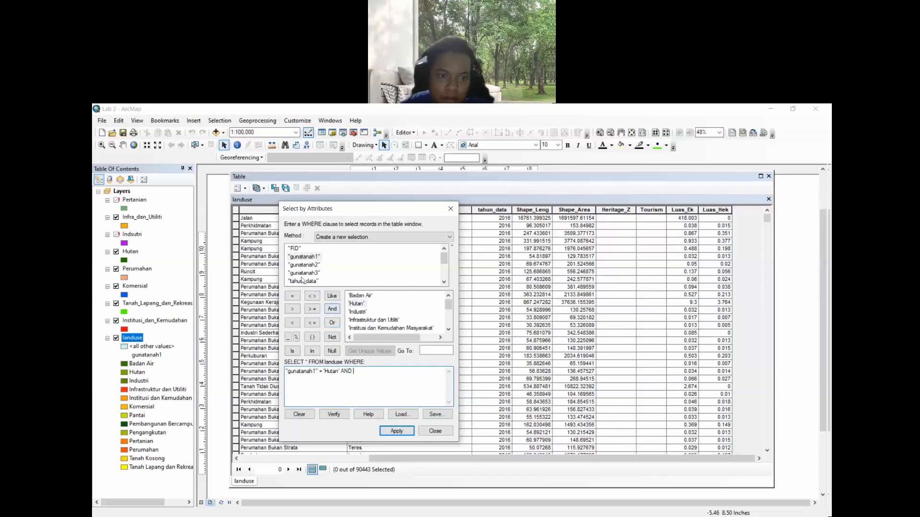
- Complete the query with "Luas_Hek" > 5, verify the expression and apply the selection
scroll(417, 263, "down", 2)
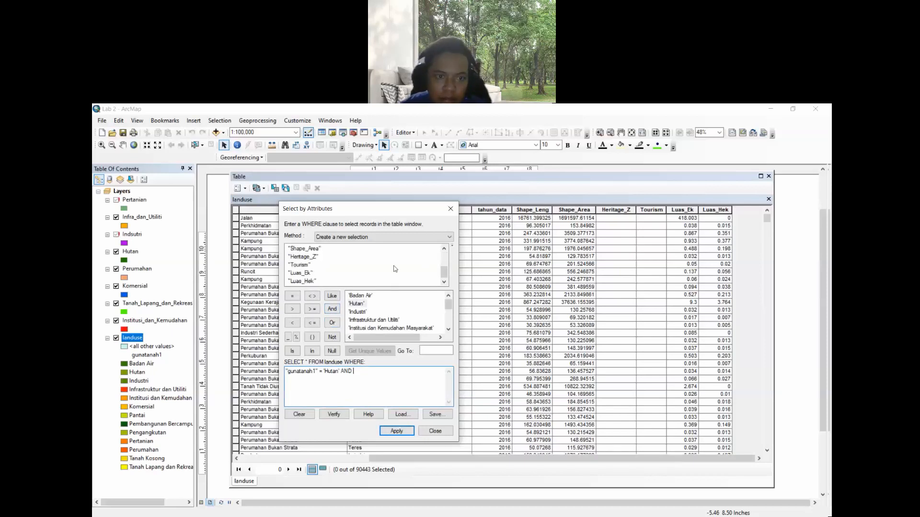
double_click(302, 281)
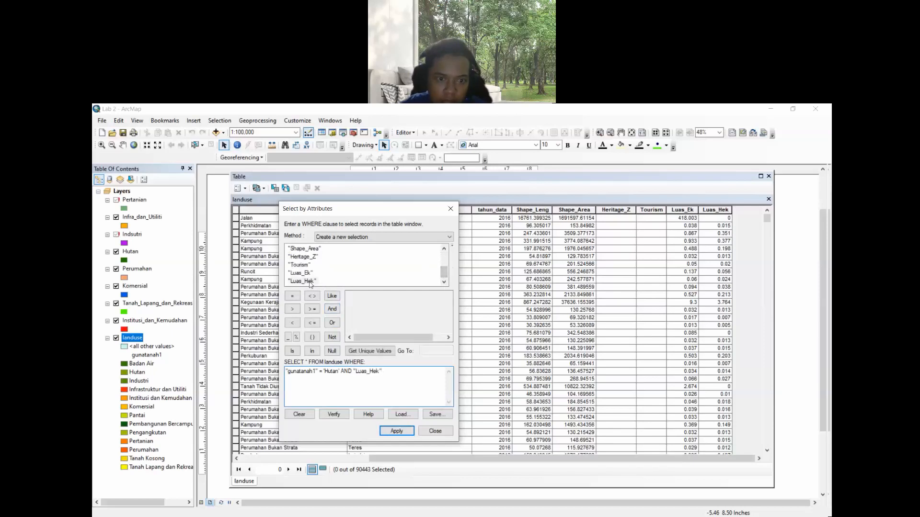
left_click(293, 310)
type("5")
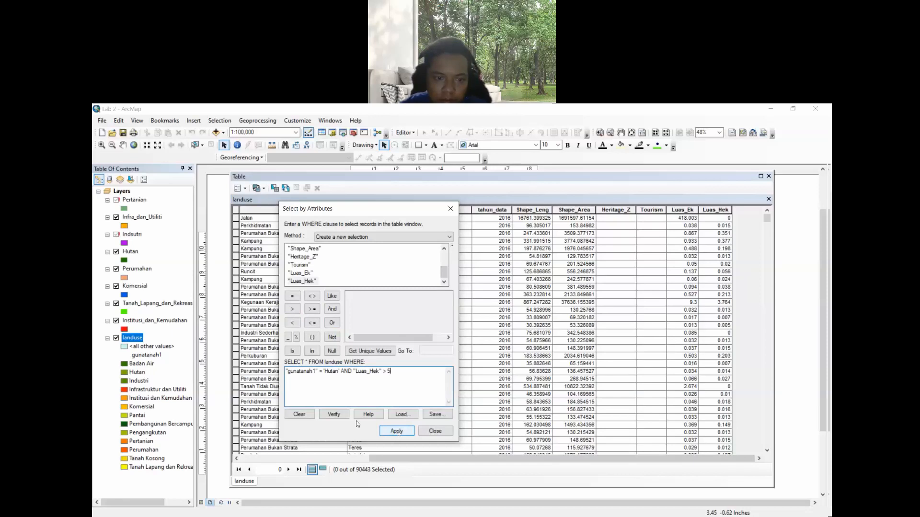
left_click(335, 415)
left_click(498, 345)
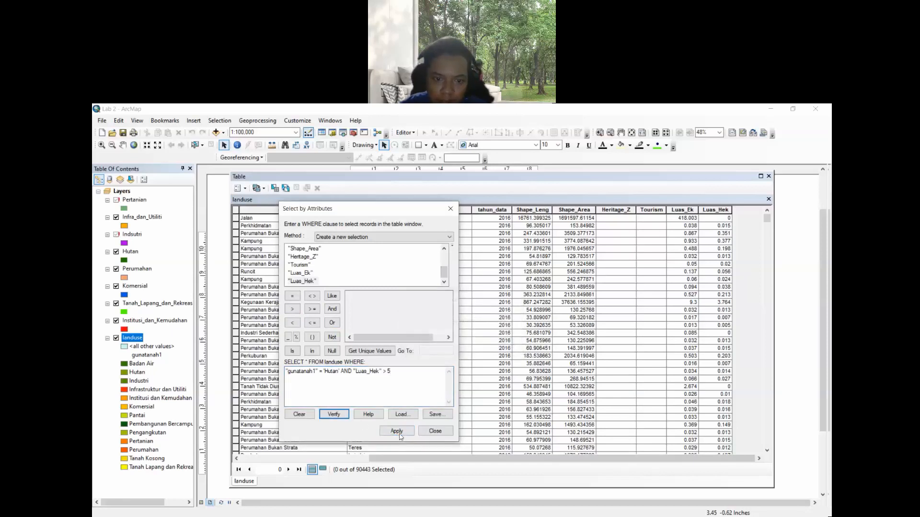
left_click(398, 431)
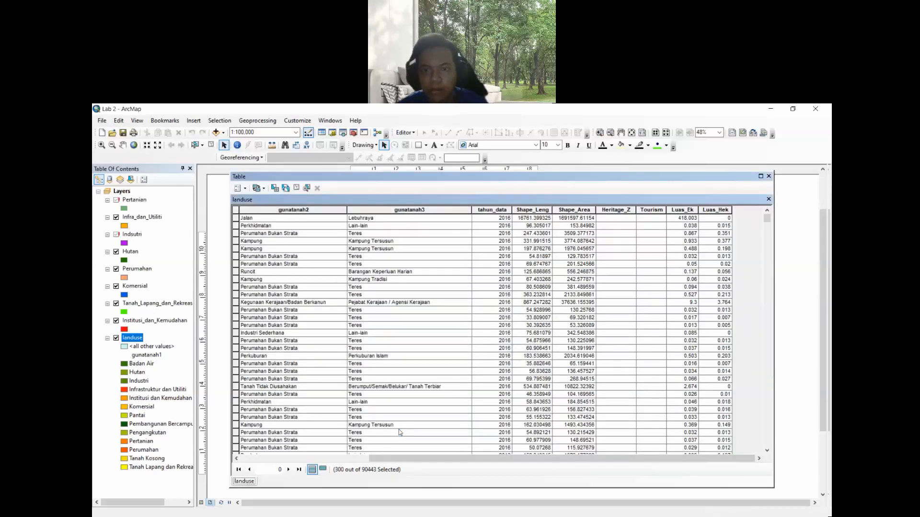
- Open selection statistics for the Luas_Hek field and close the statistics window
left_click(768, 231)
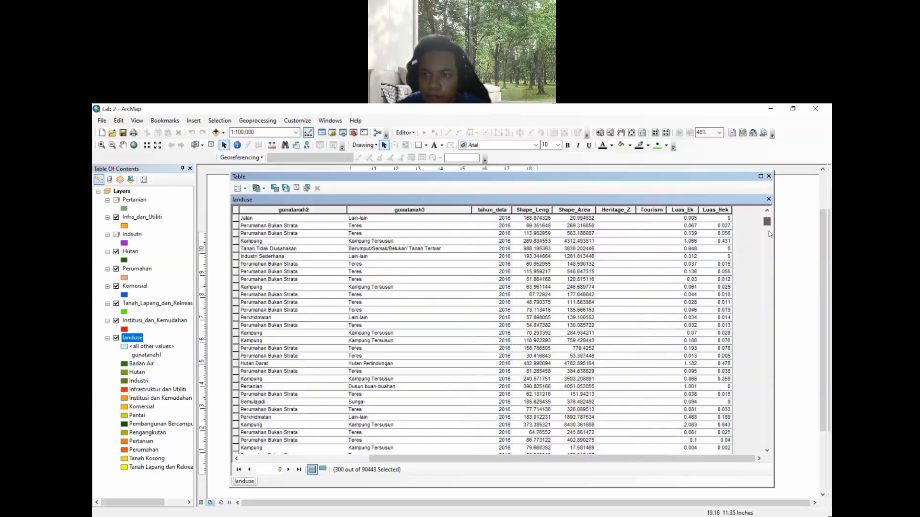
left_click_drag(768, 234, 757, 219)
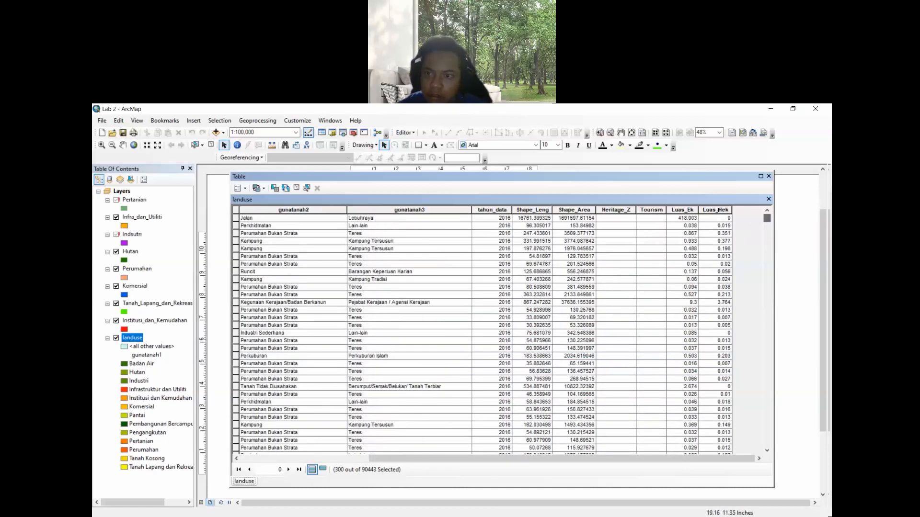
right_click(718, 210)
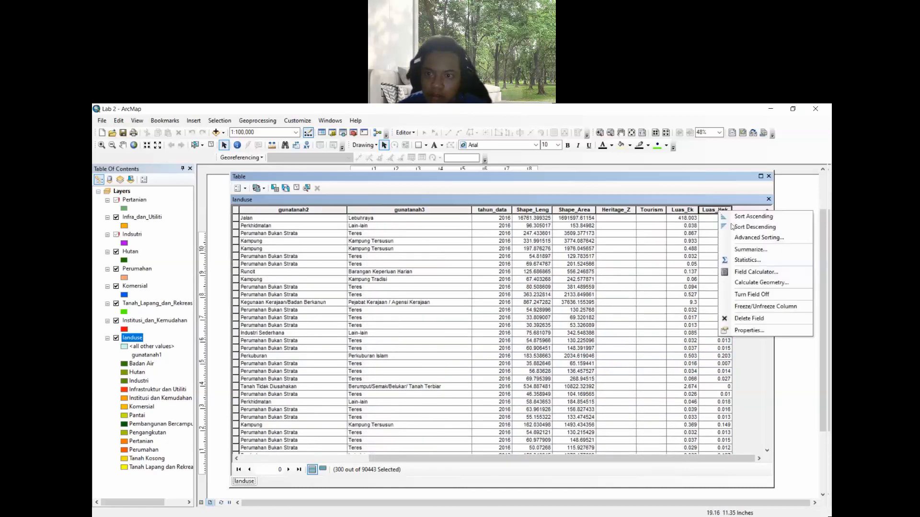
left_click(747, 259)
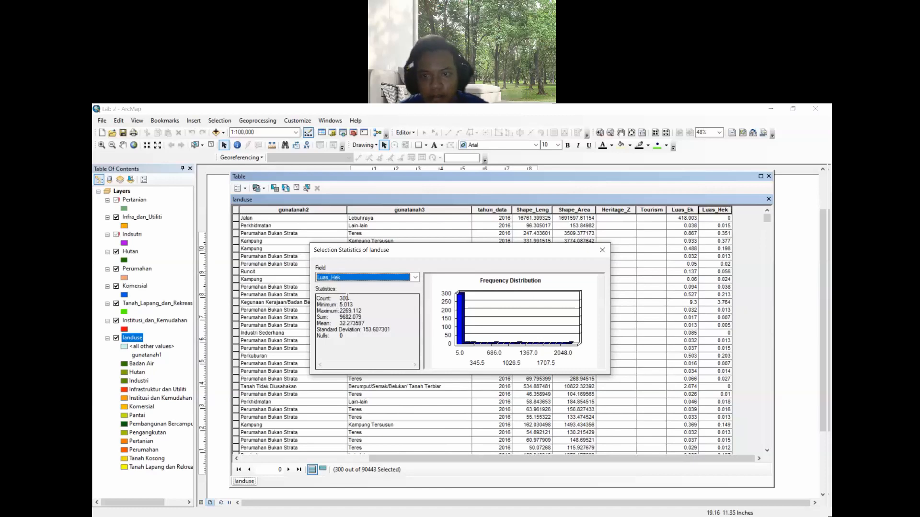
left_click(610, 249)
- Open selection statistics for the Luas_Ek field and highlight the count and sum values
right_click(683, 212)
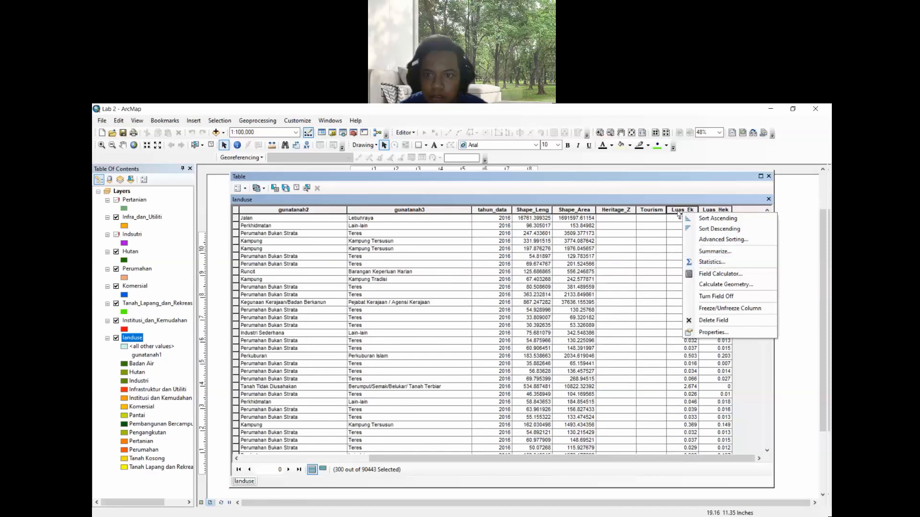
left_click(710, 262)
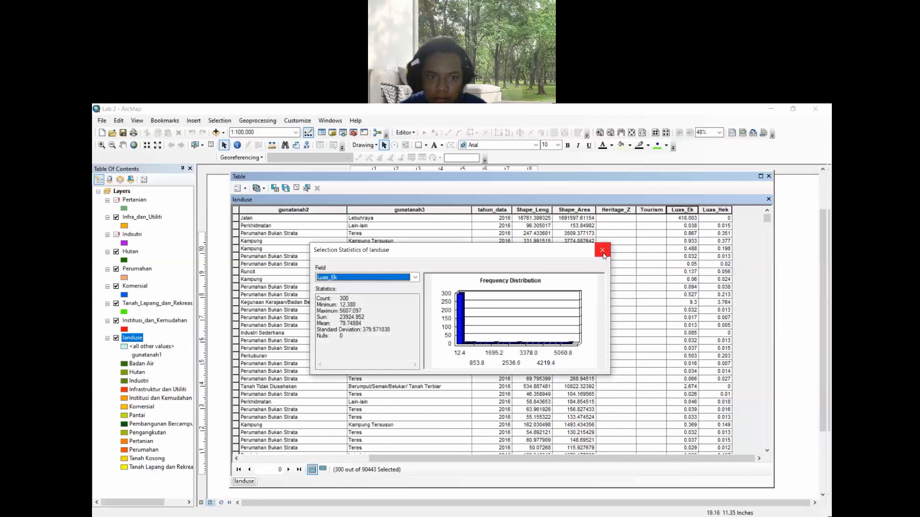
double_click(344, 298)
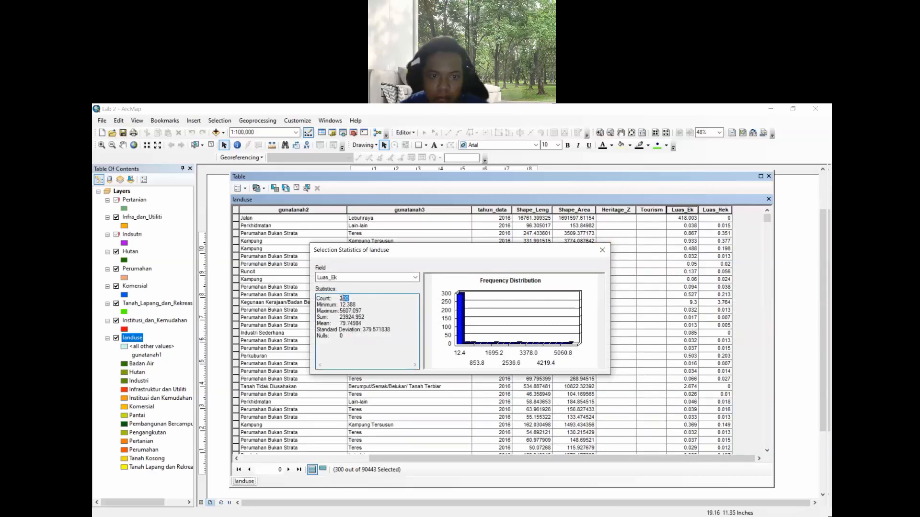
left_click_drag(381, 316, 378, 303)
left_click(373, 298)
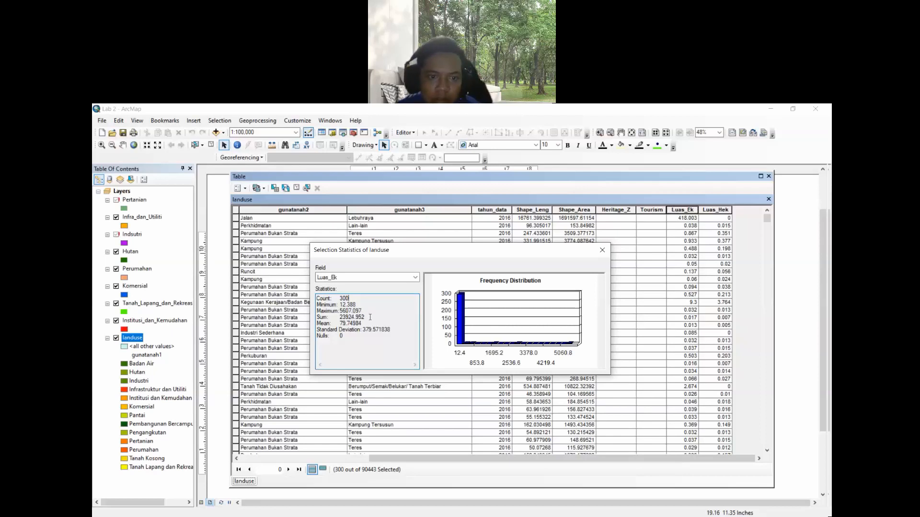
left_click_drag(370, 317, 339, 317)
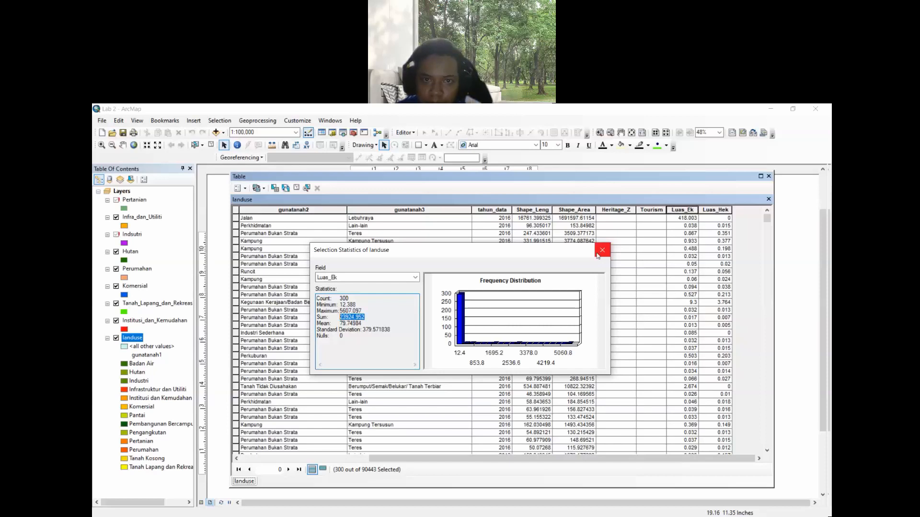
left_click(527, 122)
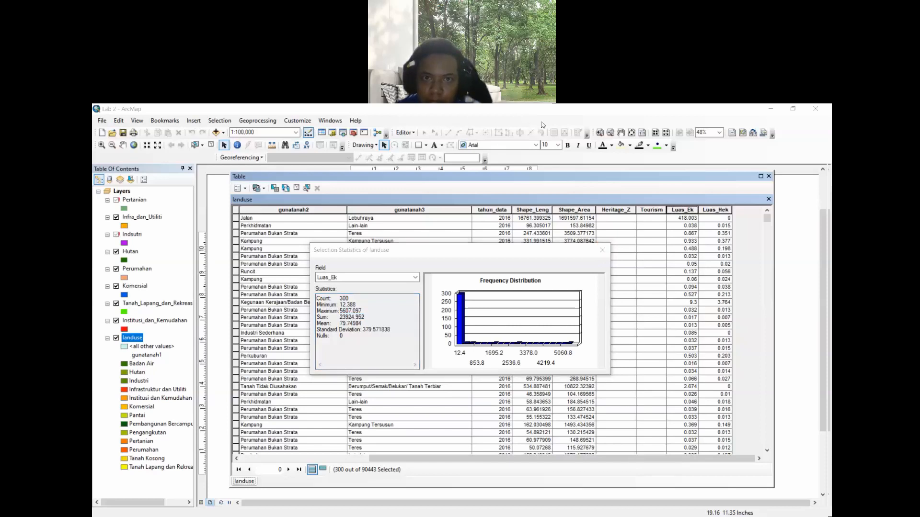